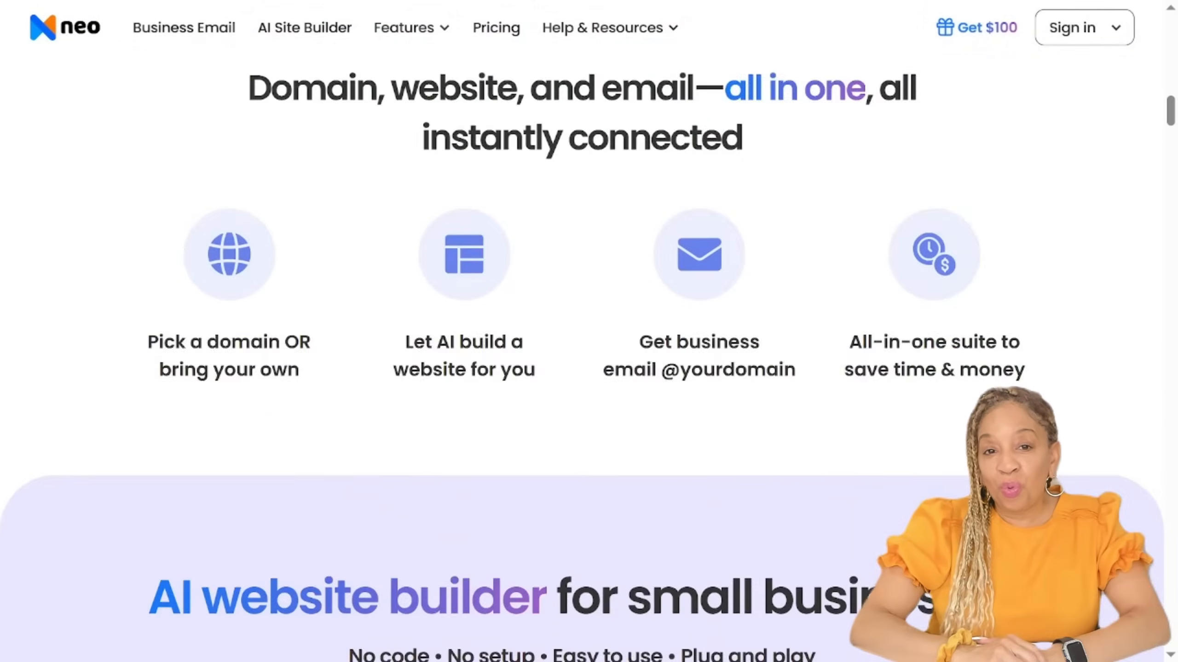
scroll(589, 325, down, 8)
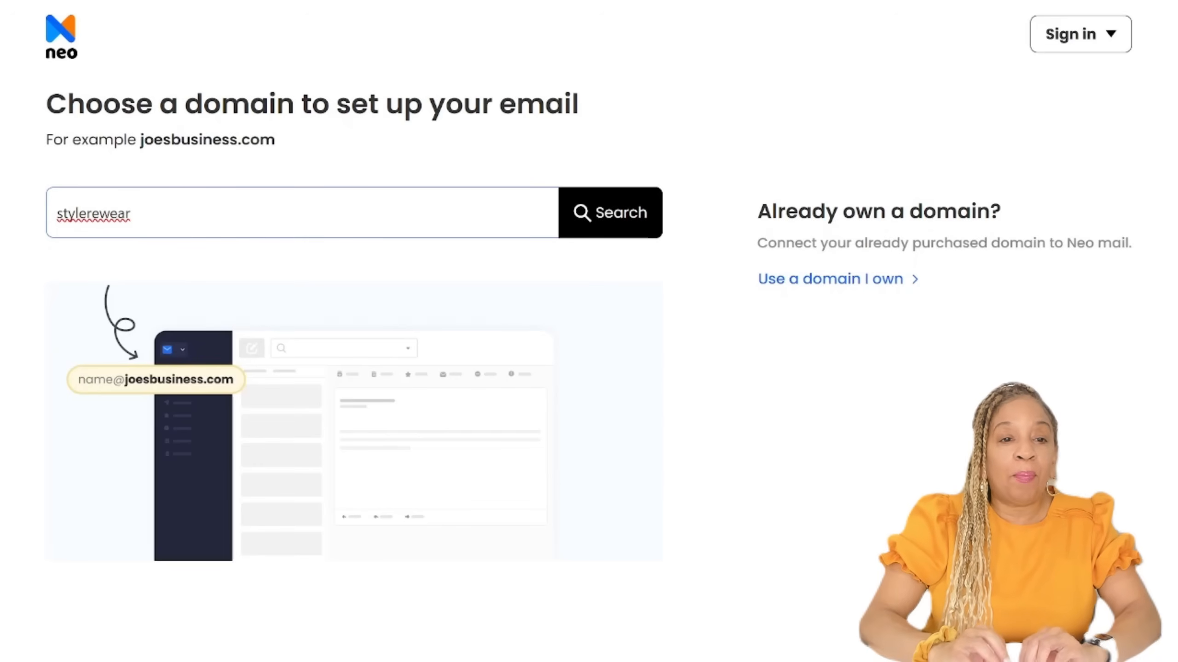
Step: Search for the domain name stylerewear and choose stylerewear.co.site for the business email
key(Return)
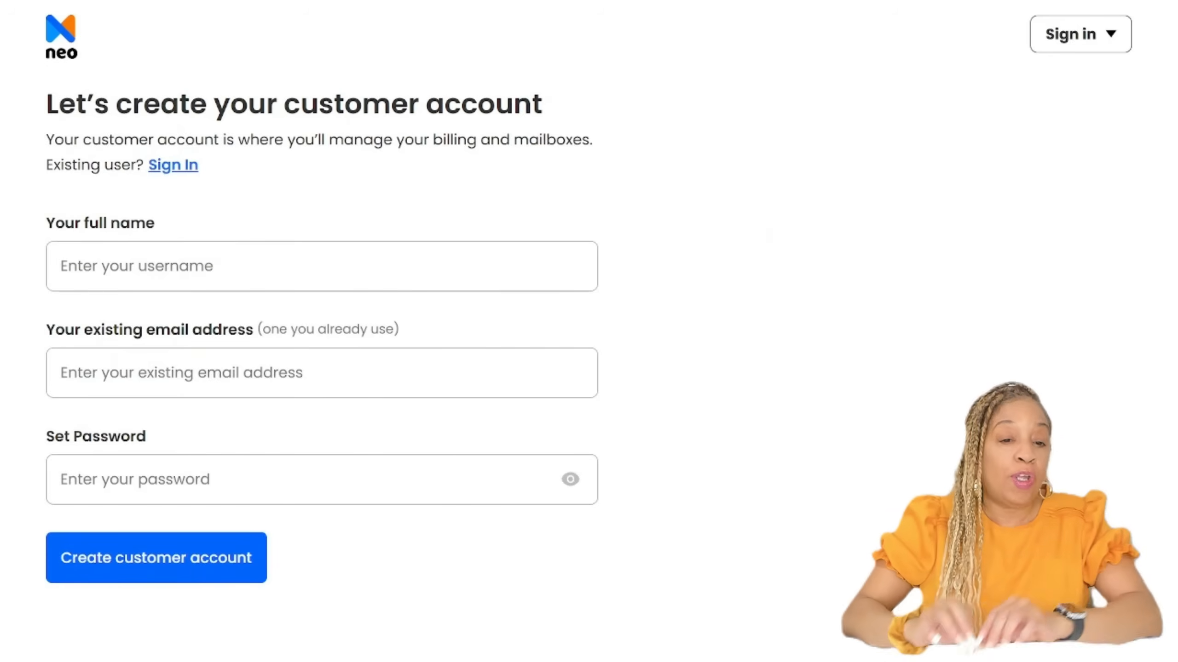
Step: Create the customer account by filling in the full name, the existing email address and the account password
click(322, 266)
text(CeCe)
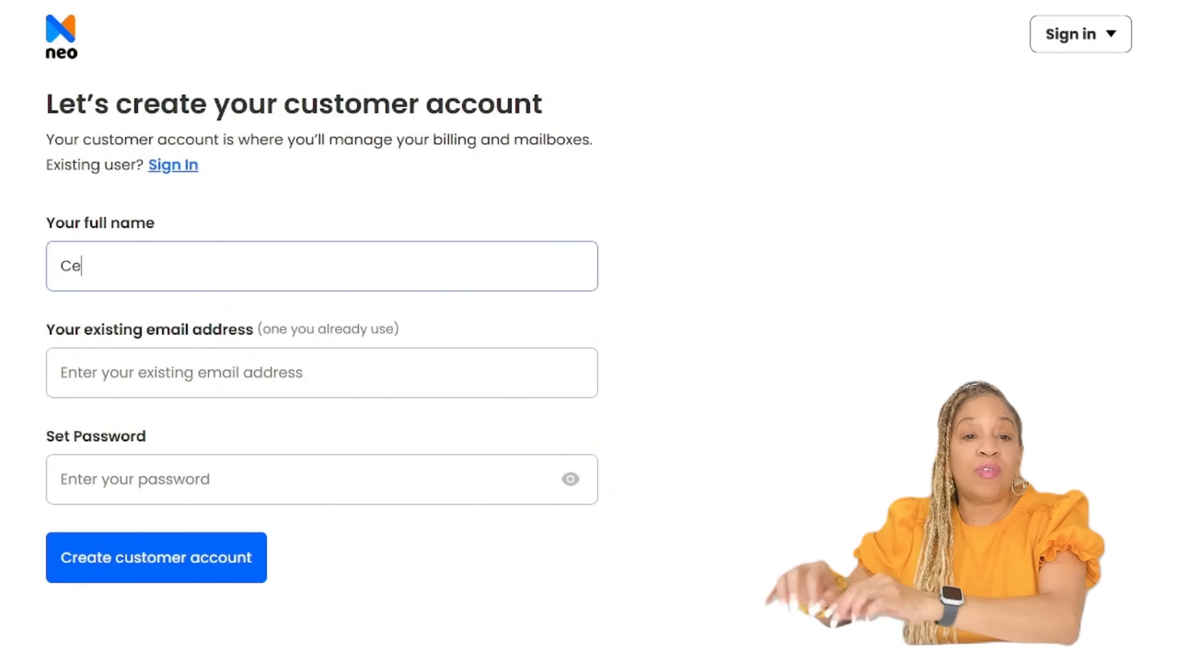
key(Tab)
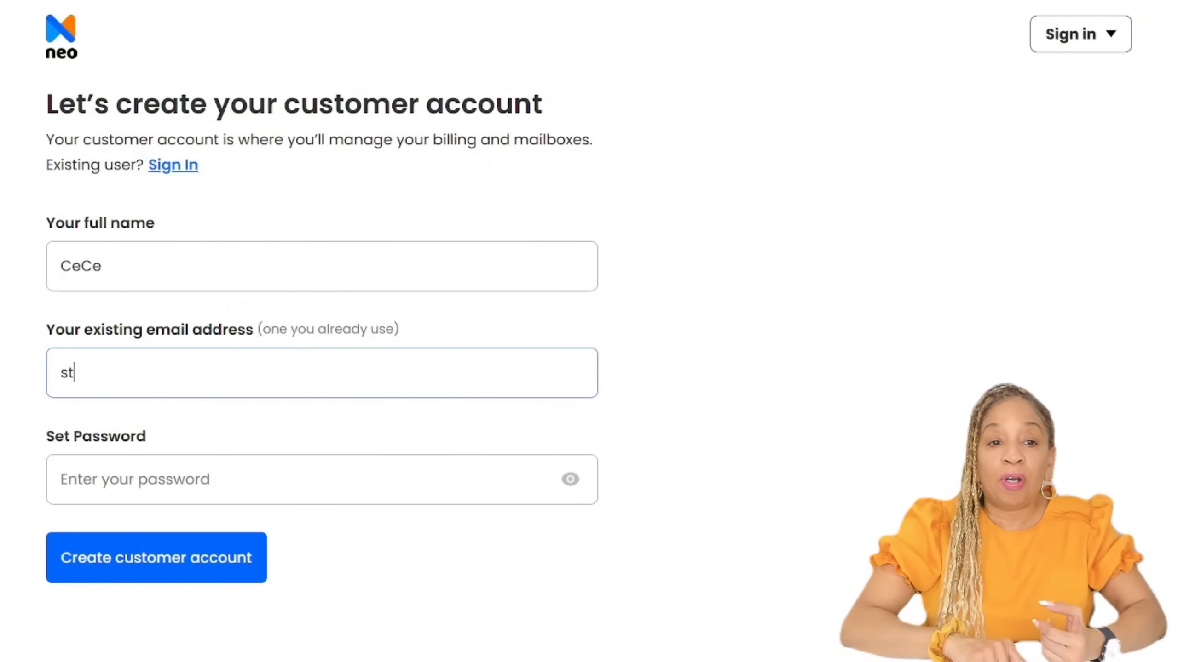
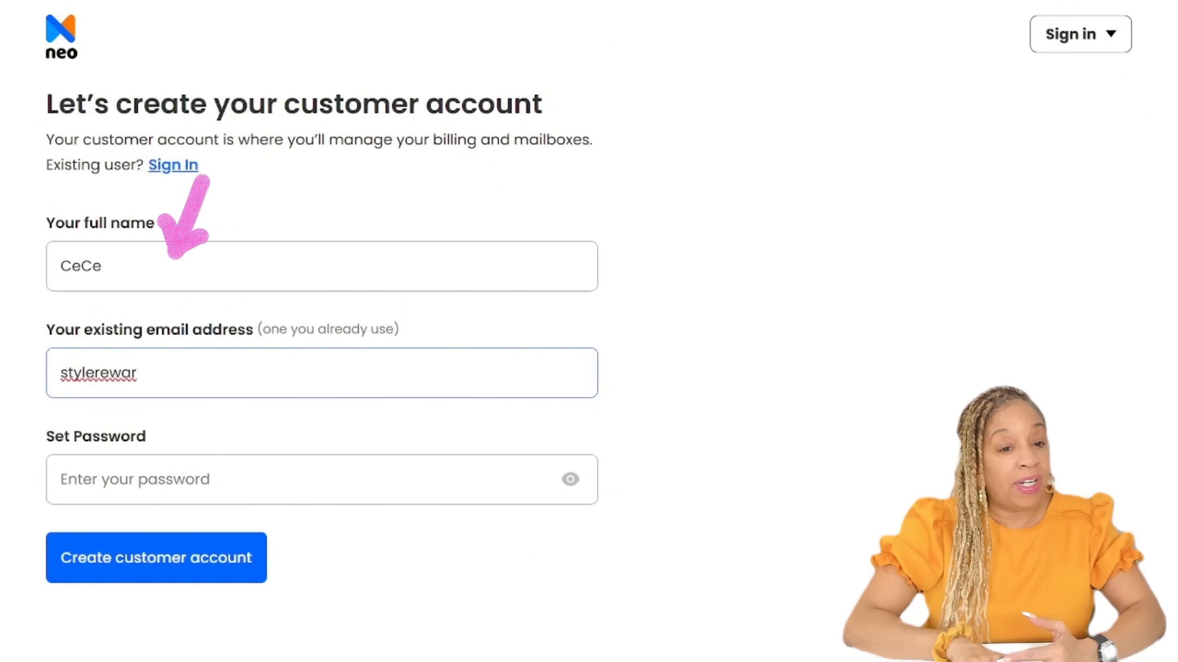
key(Right)
key(Right)
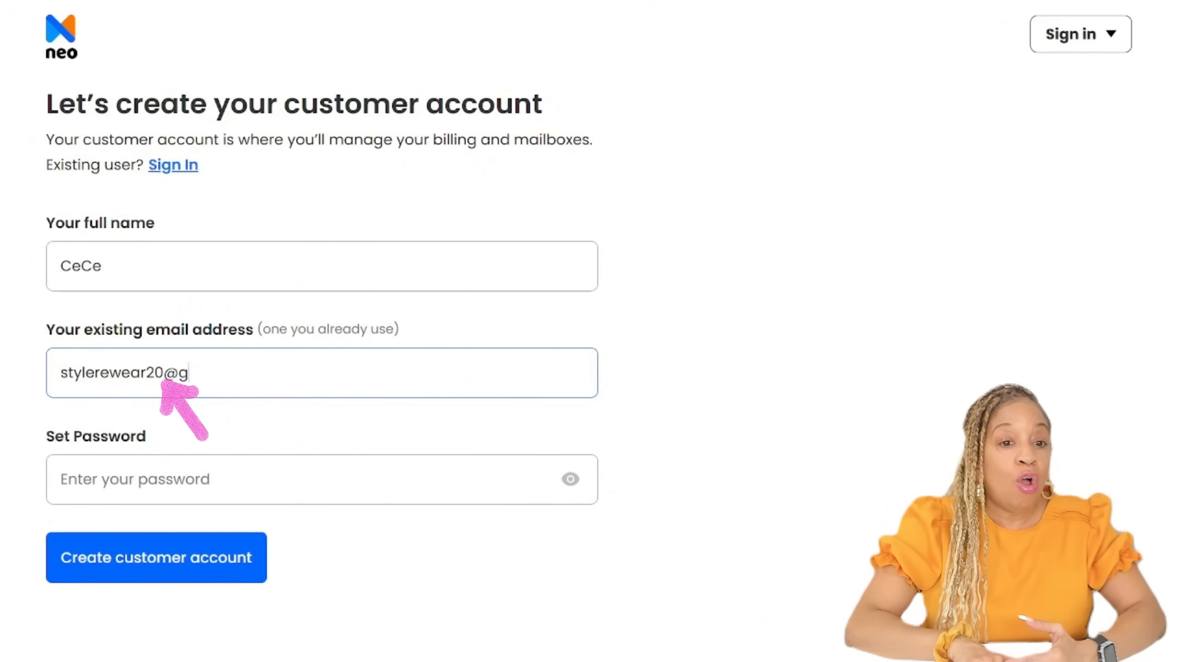
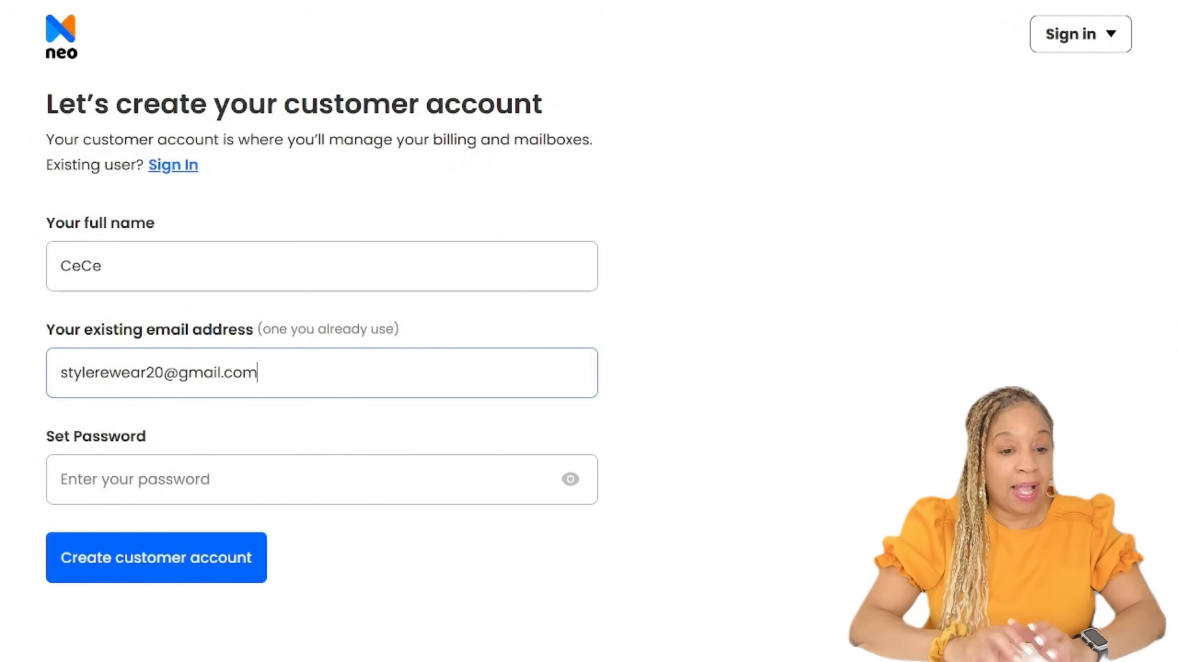
click(62, 479)
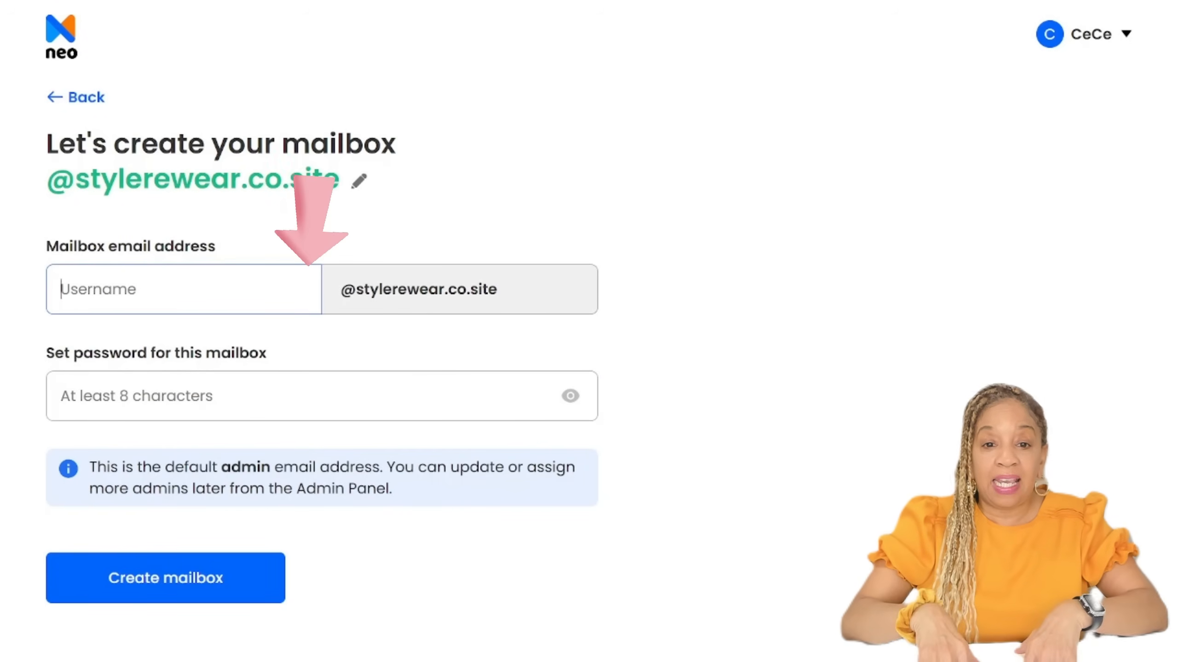
Step: Create the admin mailbox on stylerewear.co.site with the owner's first name as username and a mailbox password
key(Tab)
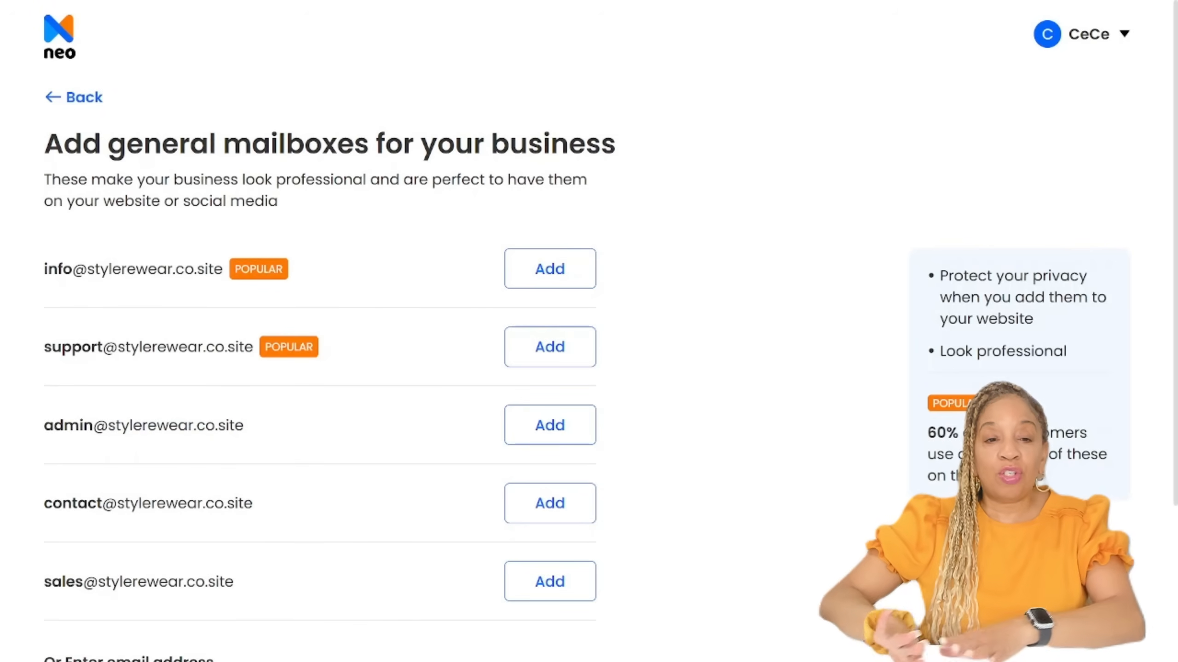
Step: Review the suggested general mailboxes for the business and skip adding any of them
scroll(589, 331, down, 5)
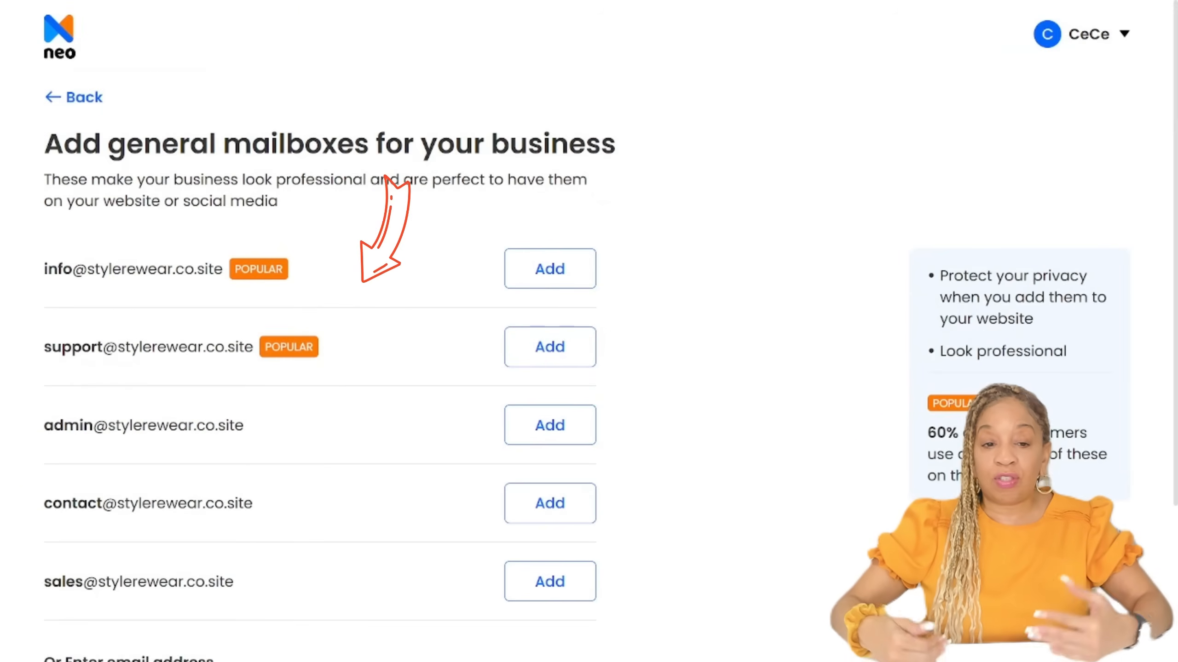
scroll(589, 331, down, 2)
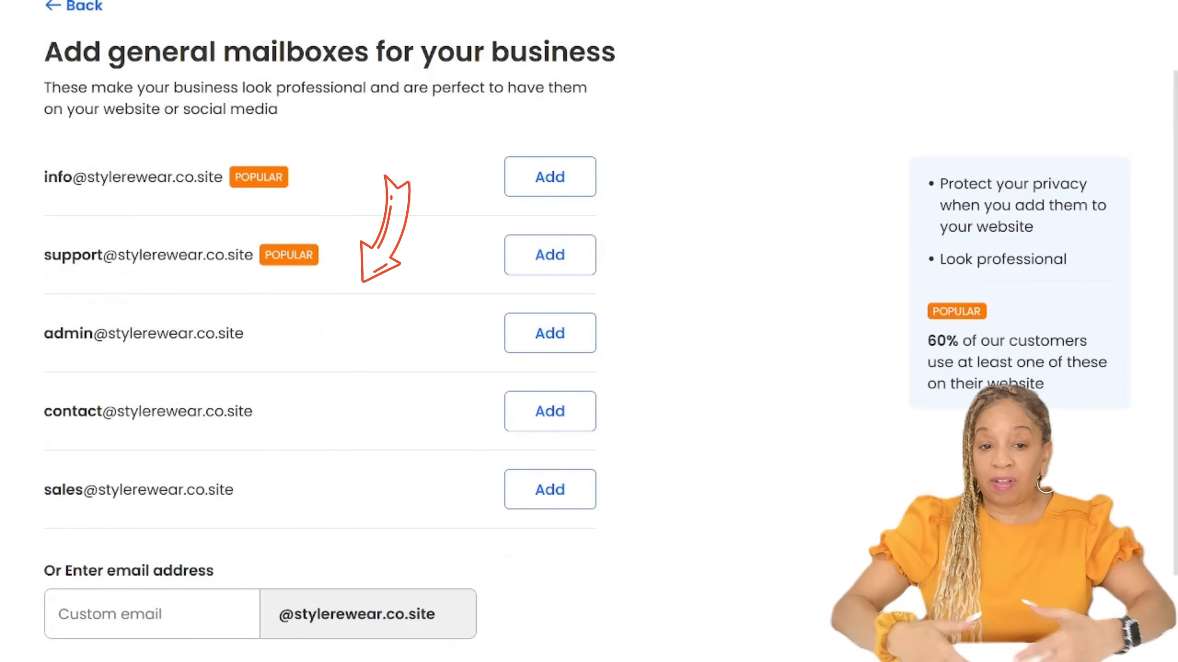
scroll(588, 332, down, 2)
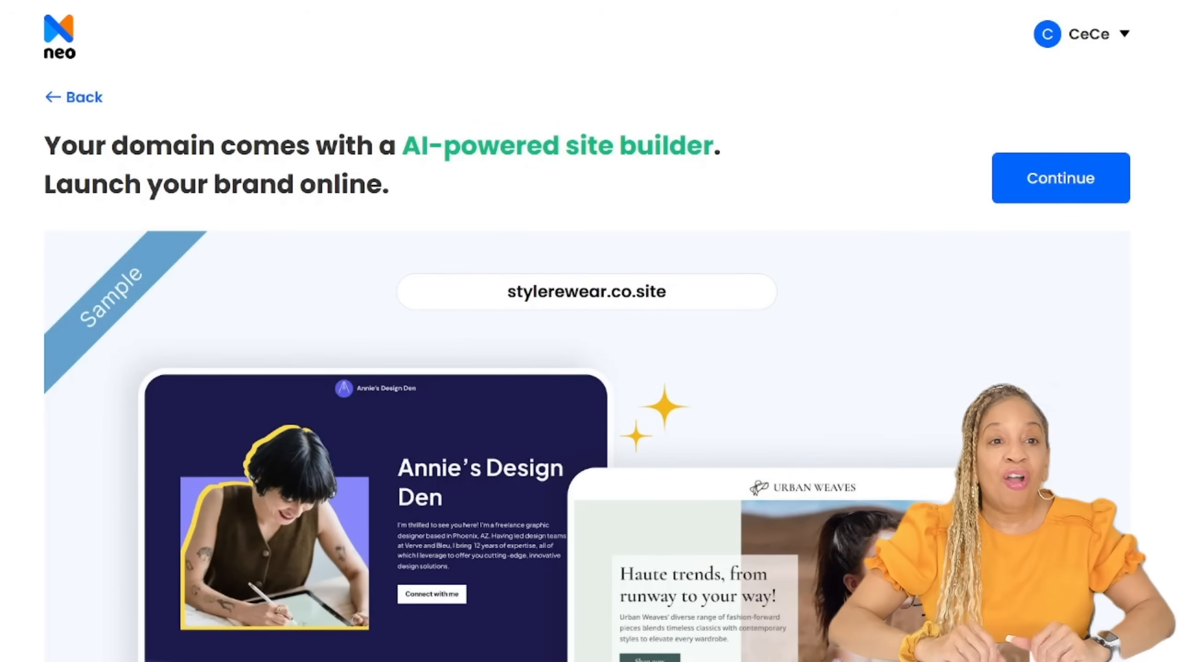
Step: Look through the sample AI-built websites and continue to the plan selection
scroll(589, 331, down, 4)
scroll(589, 331, down, 8)
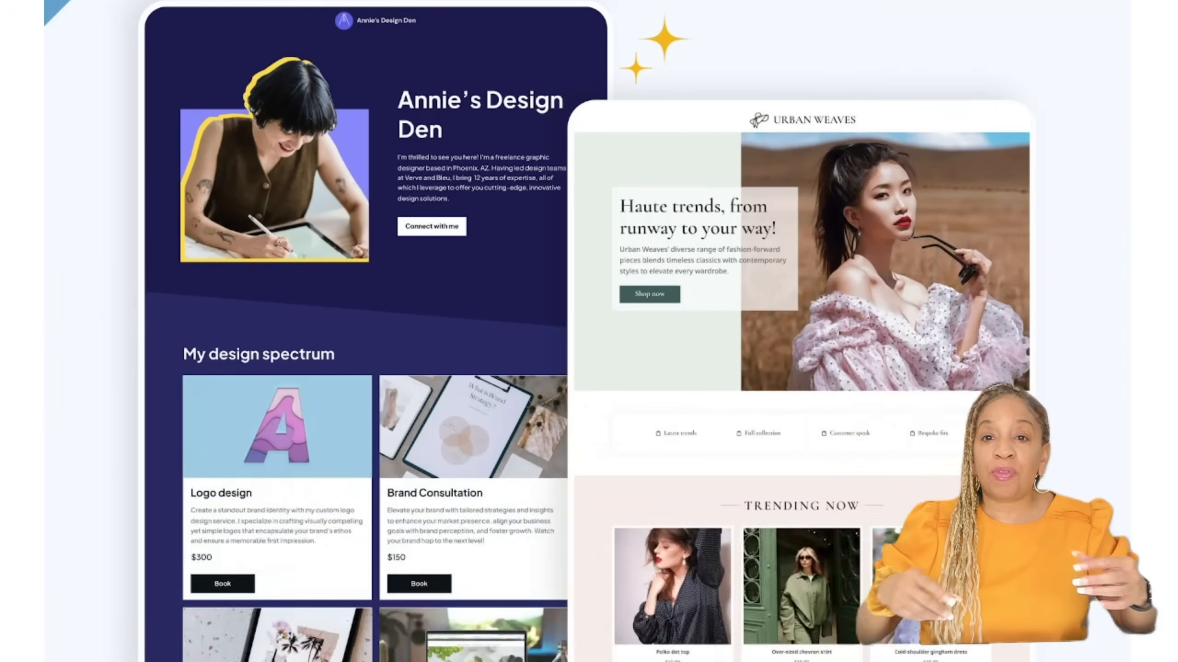
scroll(589, 332, down, 5)
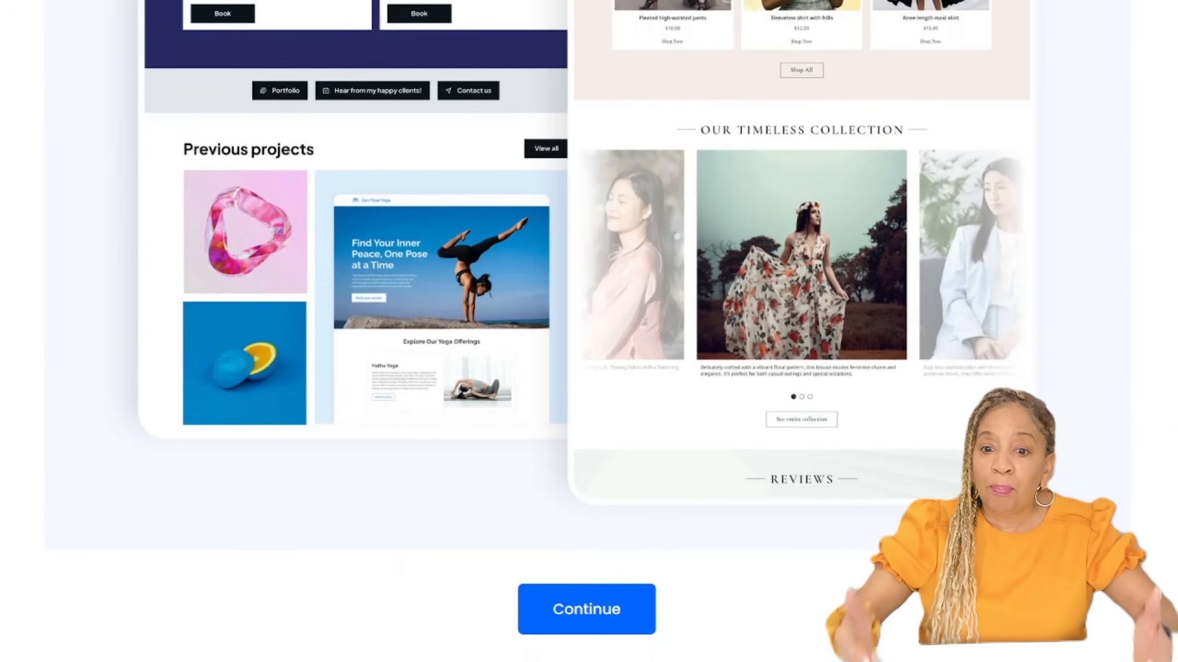
click(587, 609)
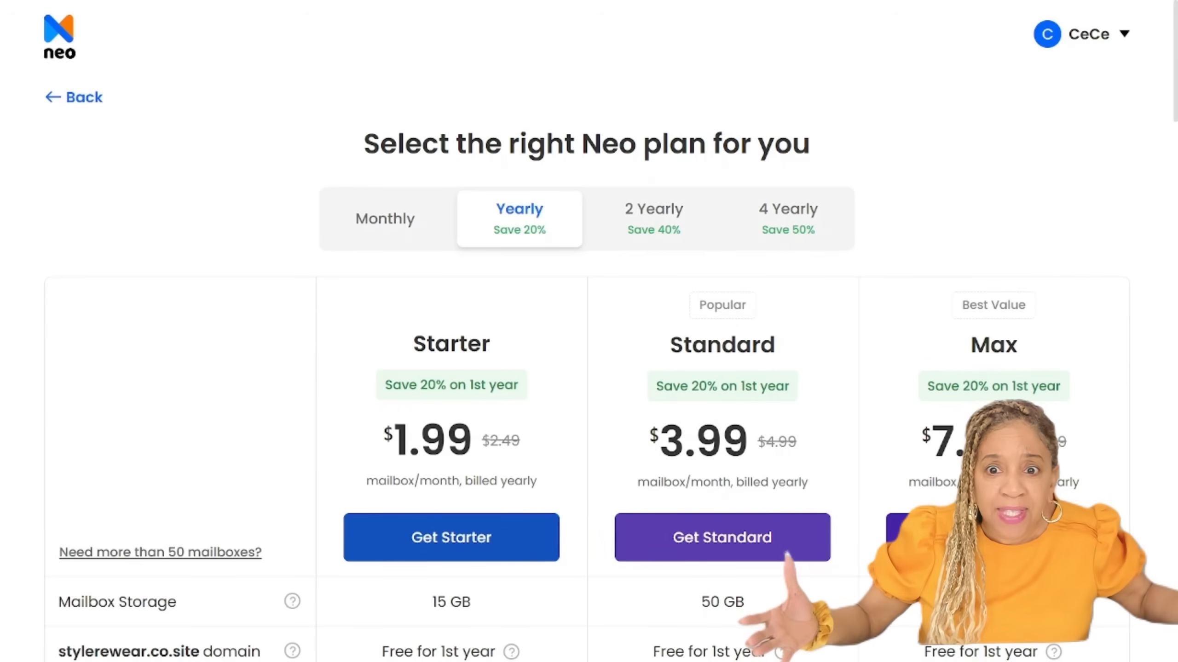
Step: Set the billing period to Monthly, compare the features of the three plans and check out with the Max plan
click(385, 219)
scroll(589, 371, down, 3)
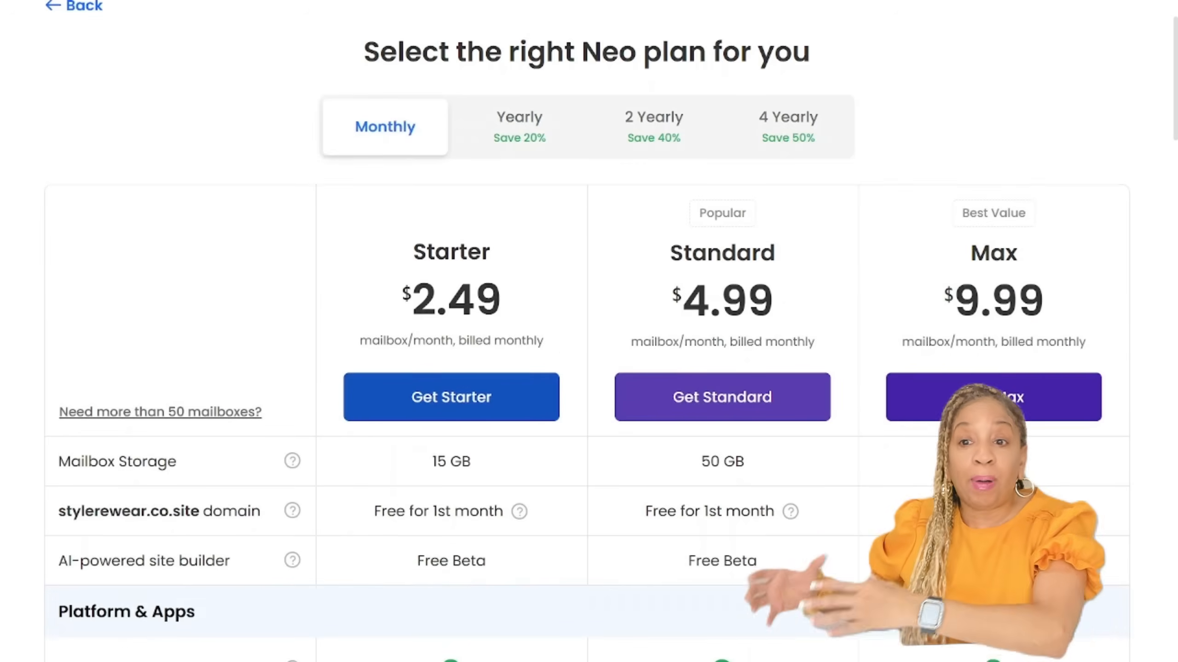
scroll(588, 371, down, 2)
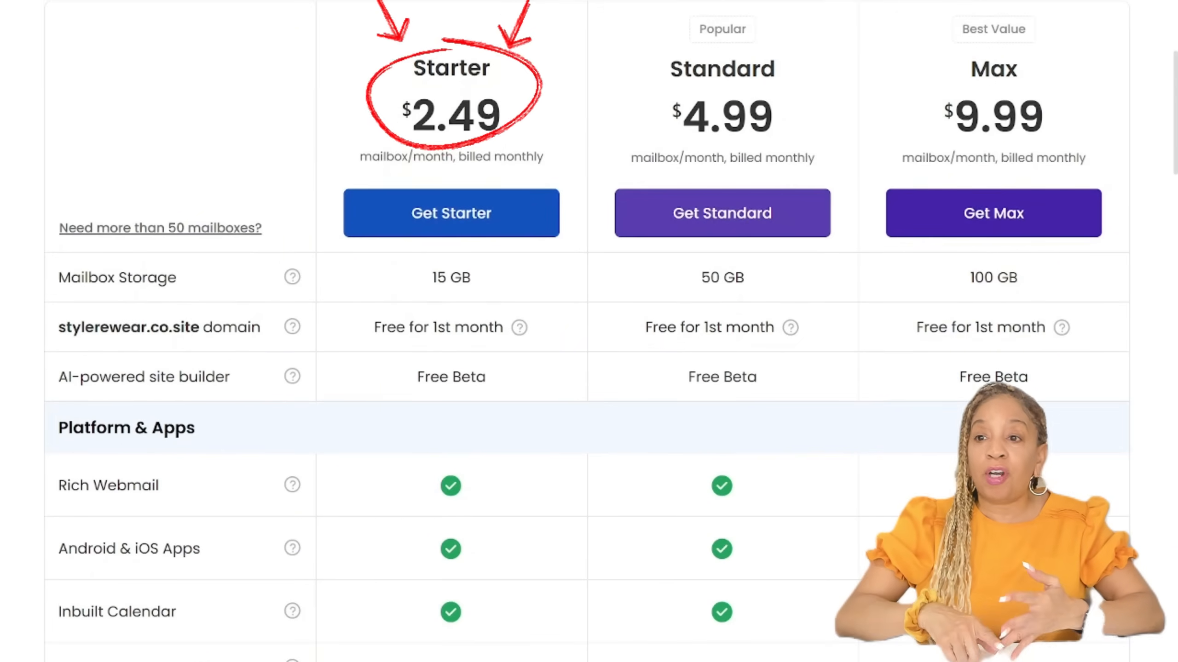
scroll(185, 419, up, 2)
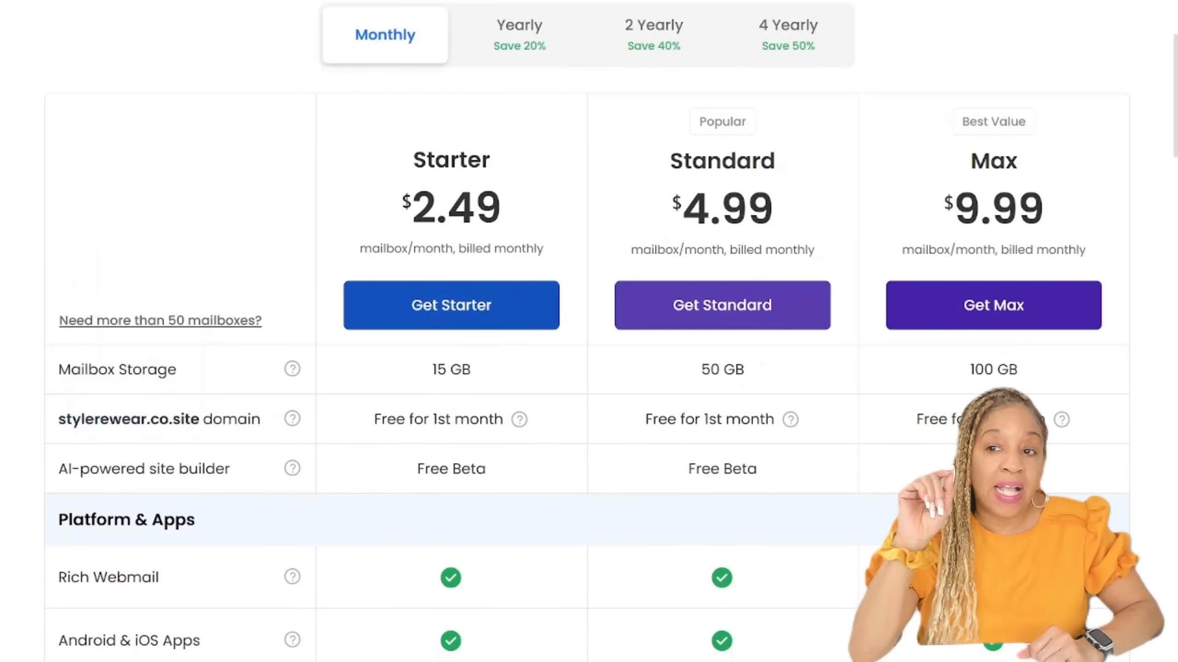
scroll(176, 468, down, 5)
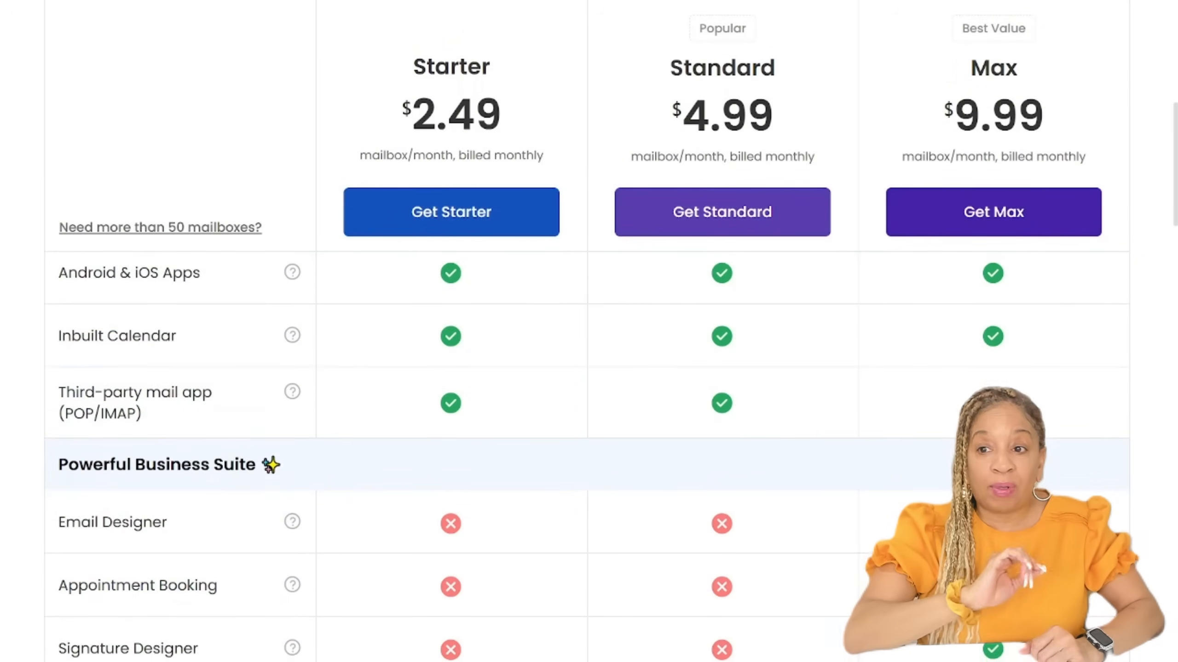
scroll(176, 524, down, 3)
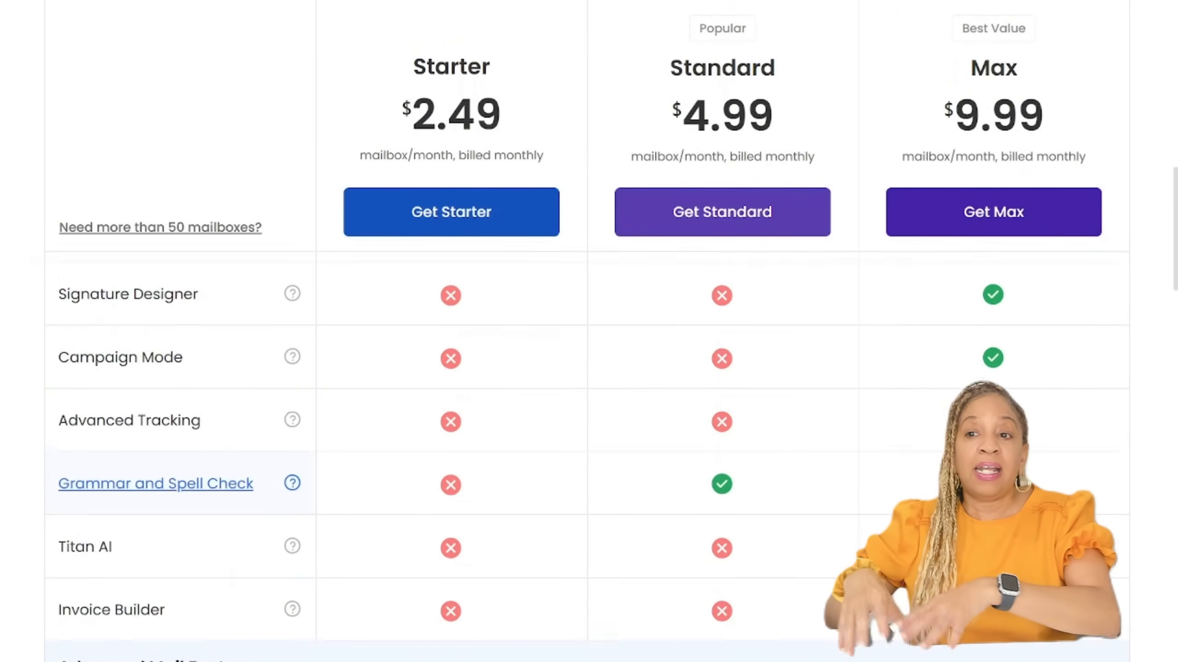
scroll(176, 510, down, 3)
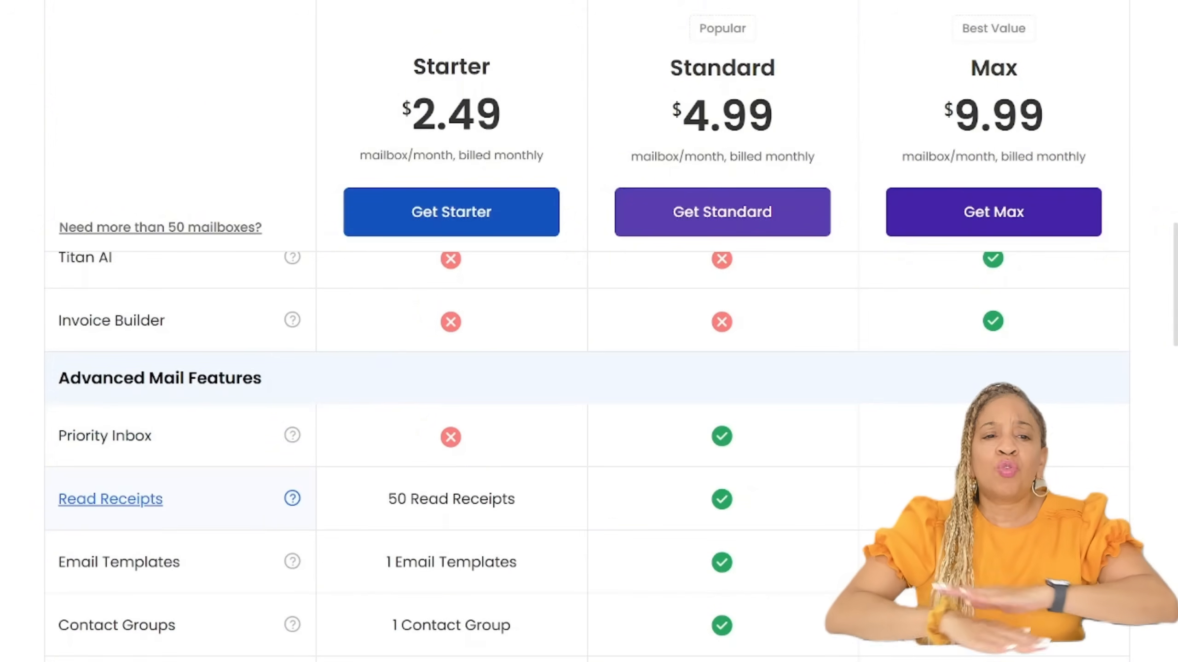
scroll(176, 514, down, 1)
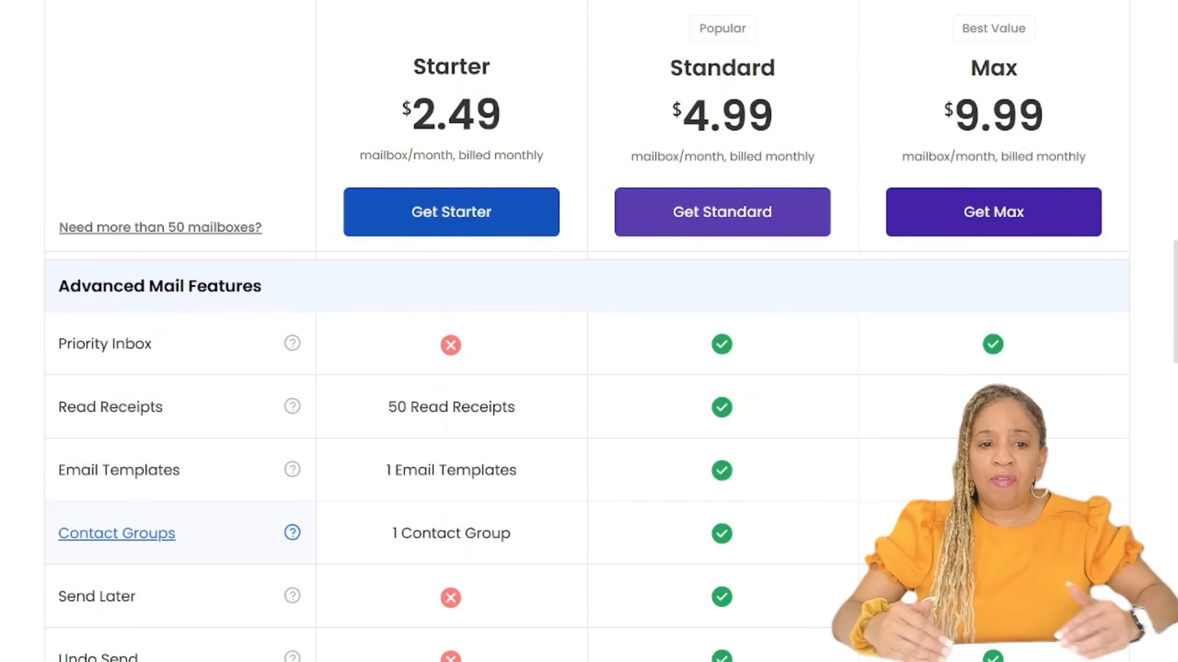
scroll(177, 533, down, 4)
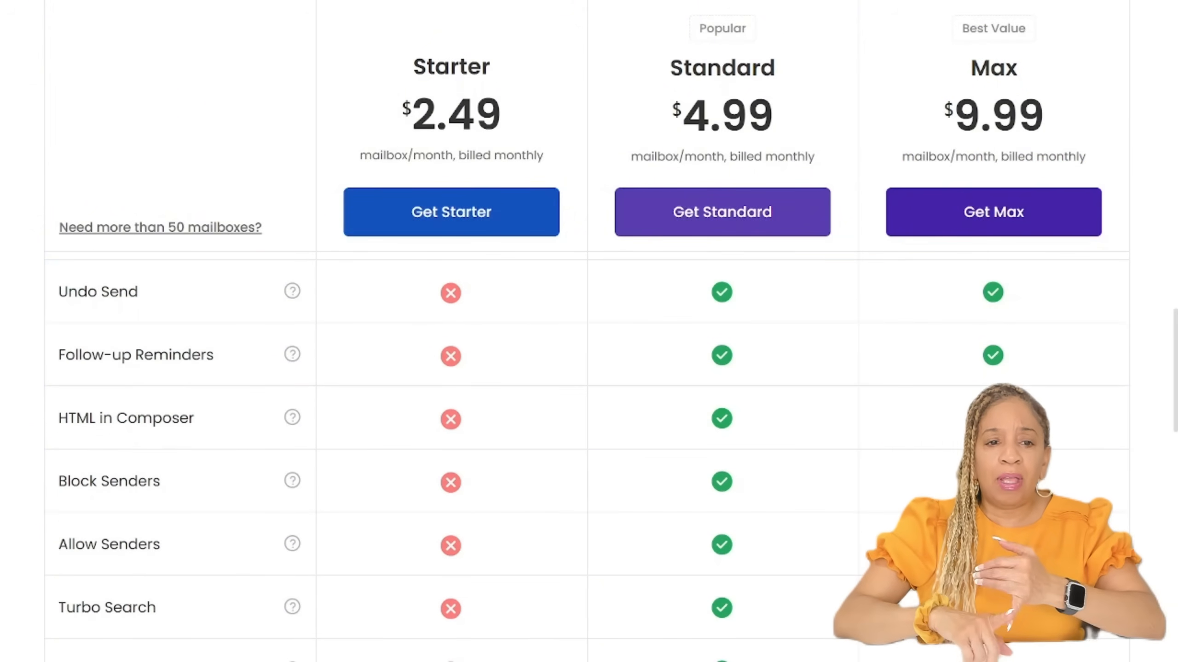
scroll(589, 459, down, 5)
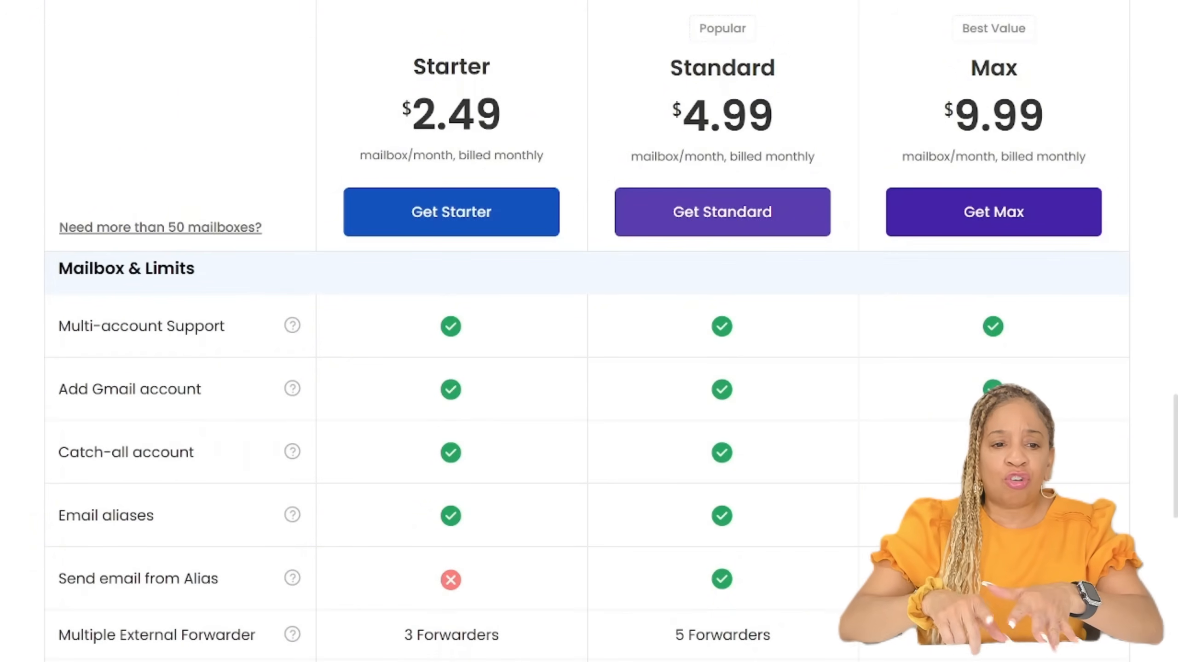
scroll(586, 459, down, 4)
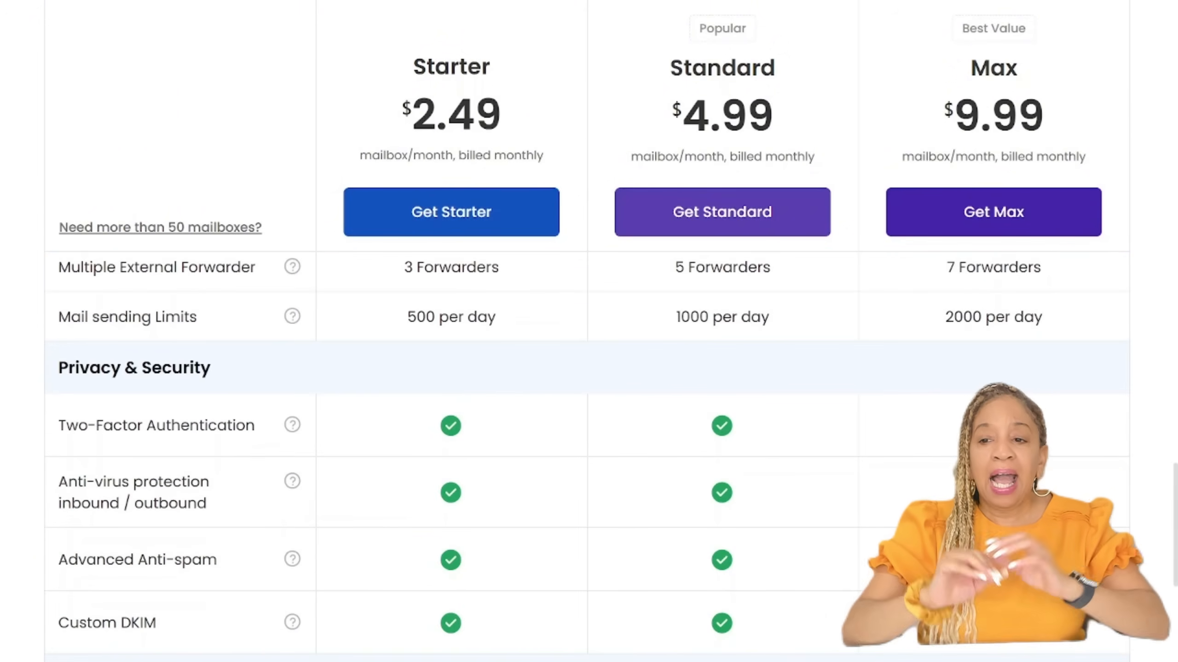
scroll(586, 459, down, 2)
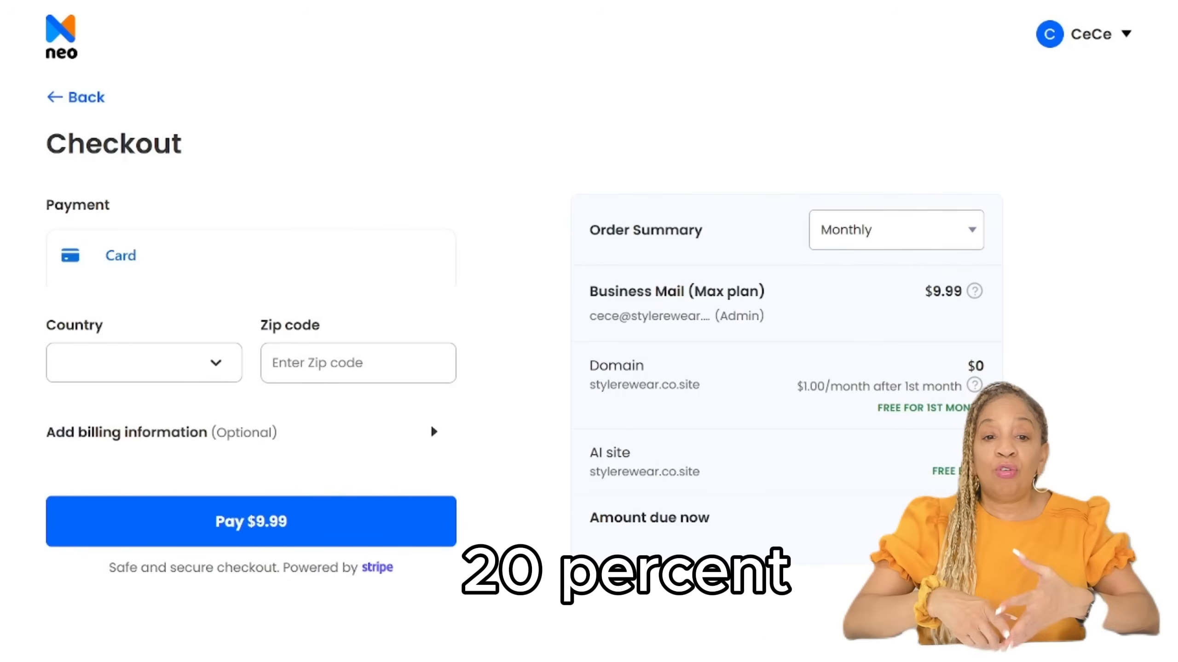
scroll(589, 332, down, 3)
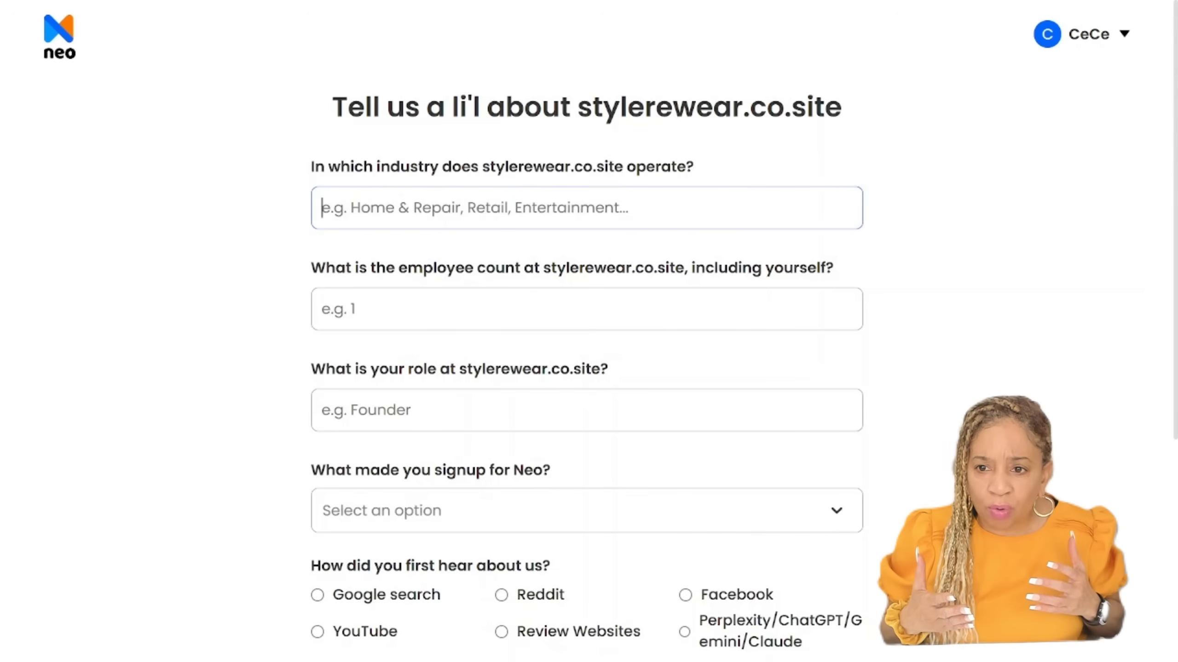
Step: Describe the business with the industry "secondhand clothing", an employee count of 4 and the role Founder
text(s)
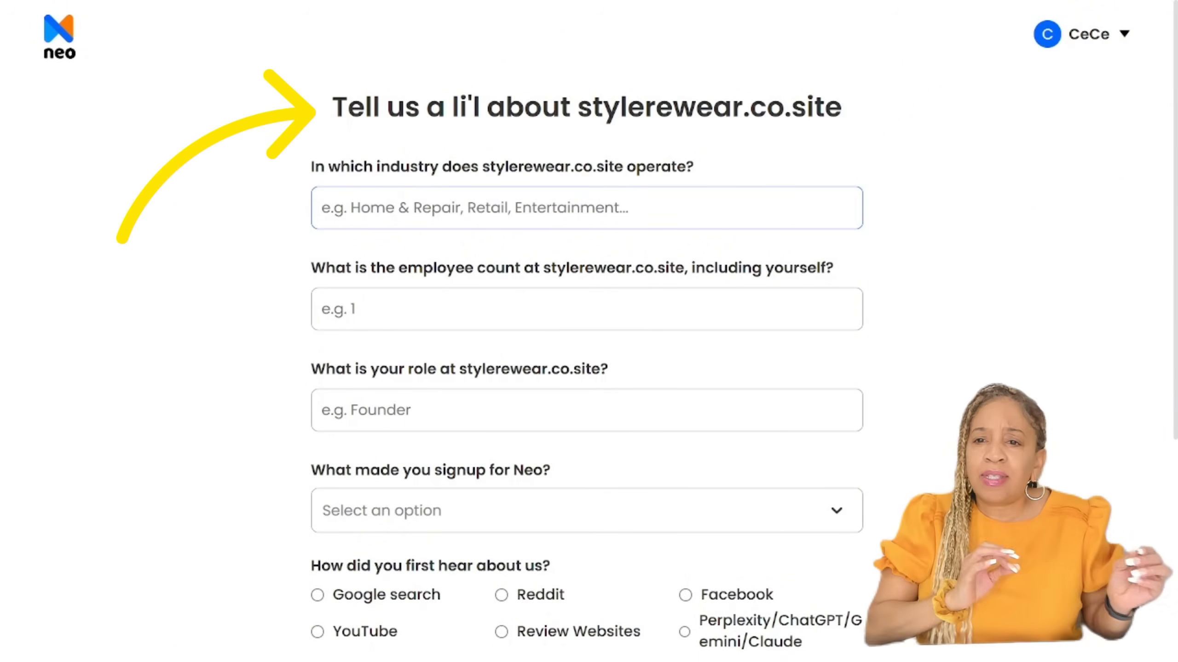
text(second )
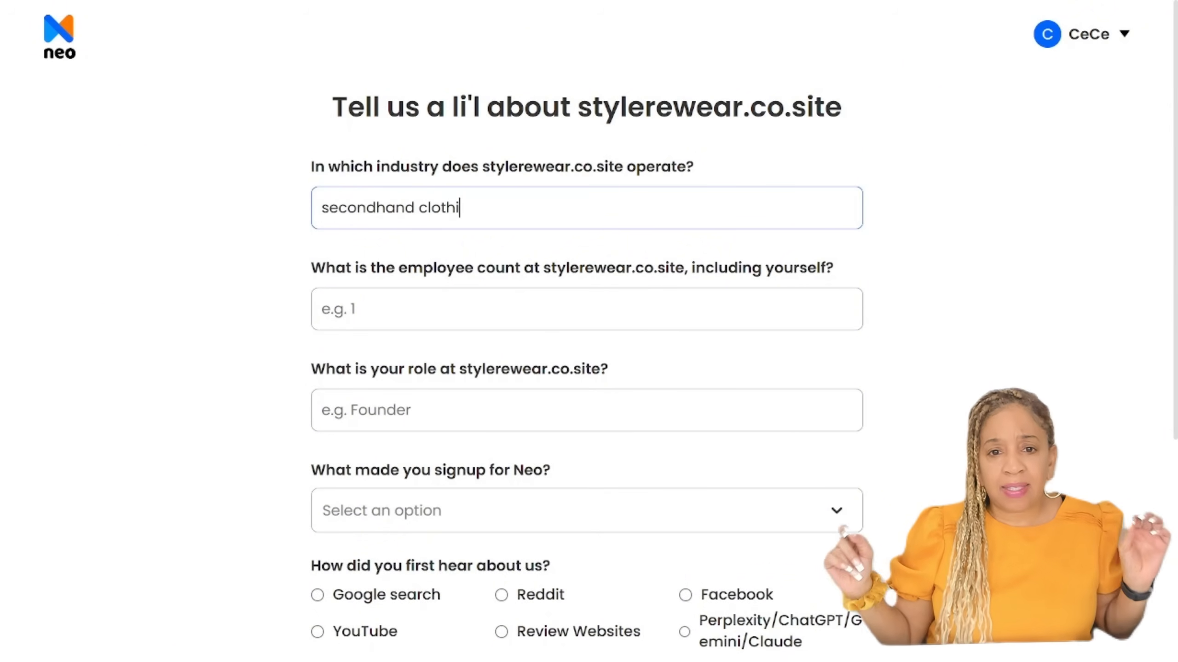
text(4)
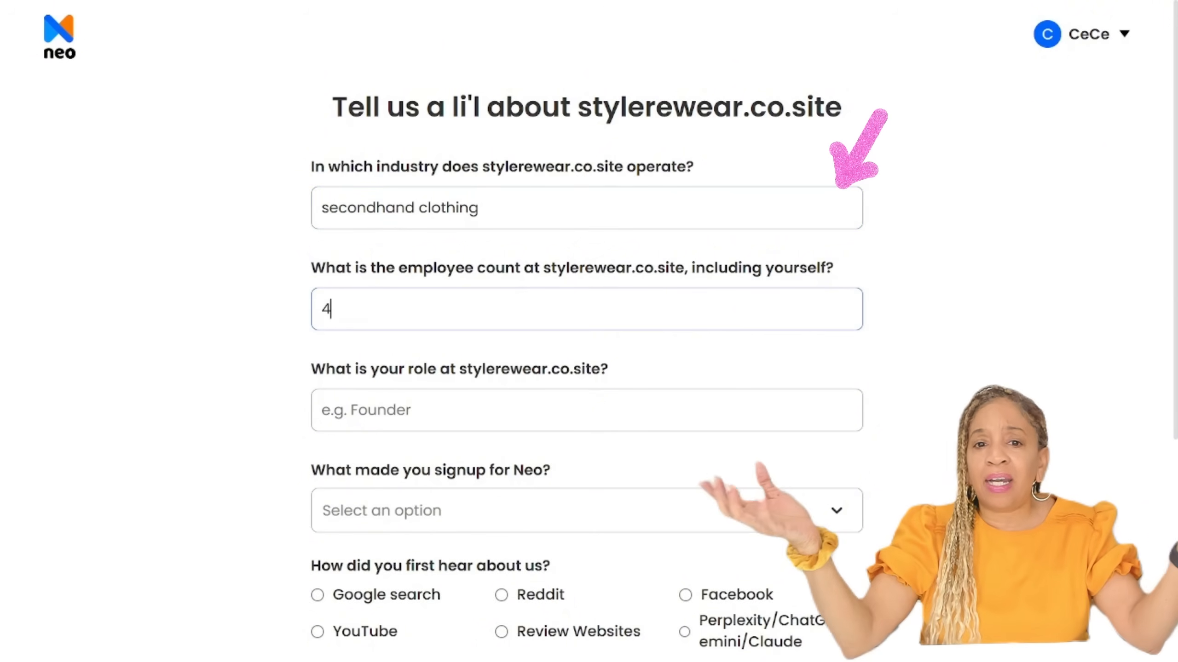
key(Tab)
scroll(587, 325, down, 2)
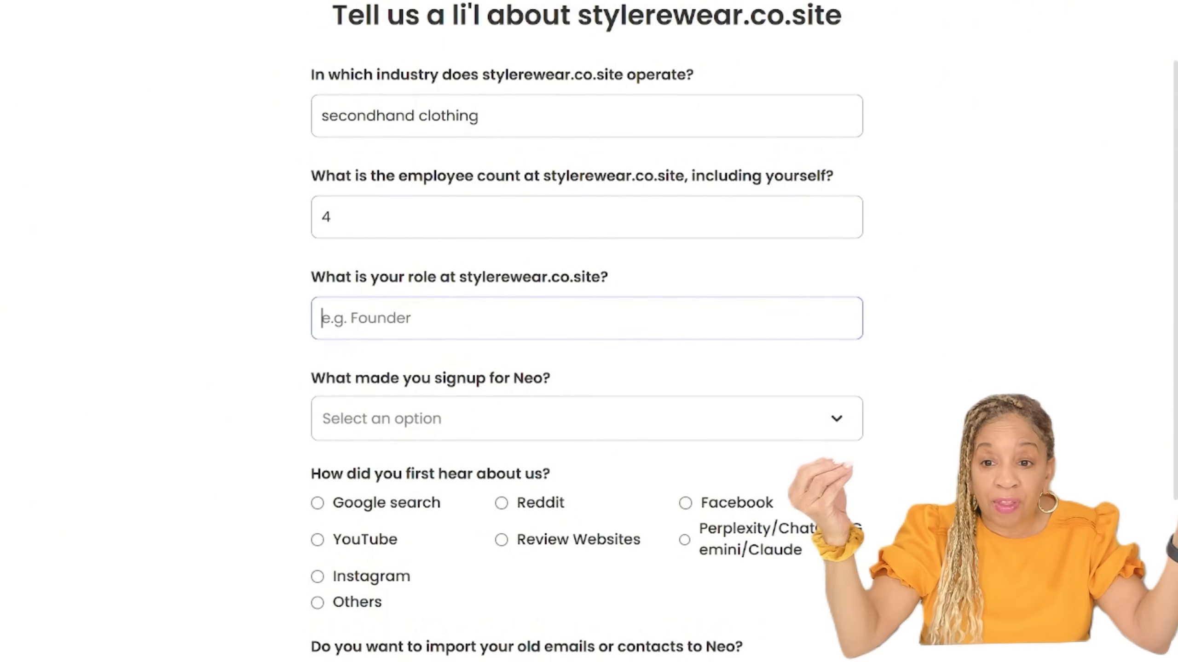
text(Founder)
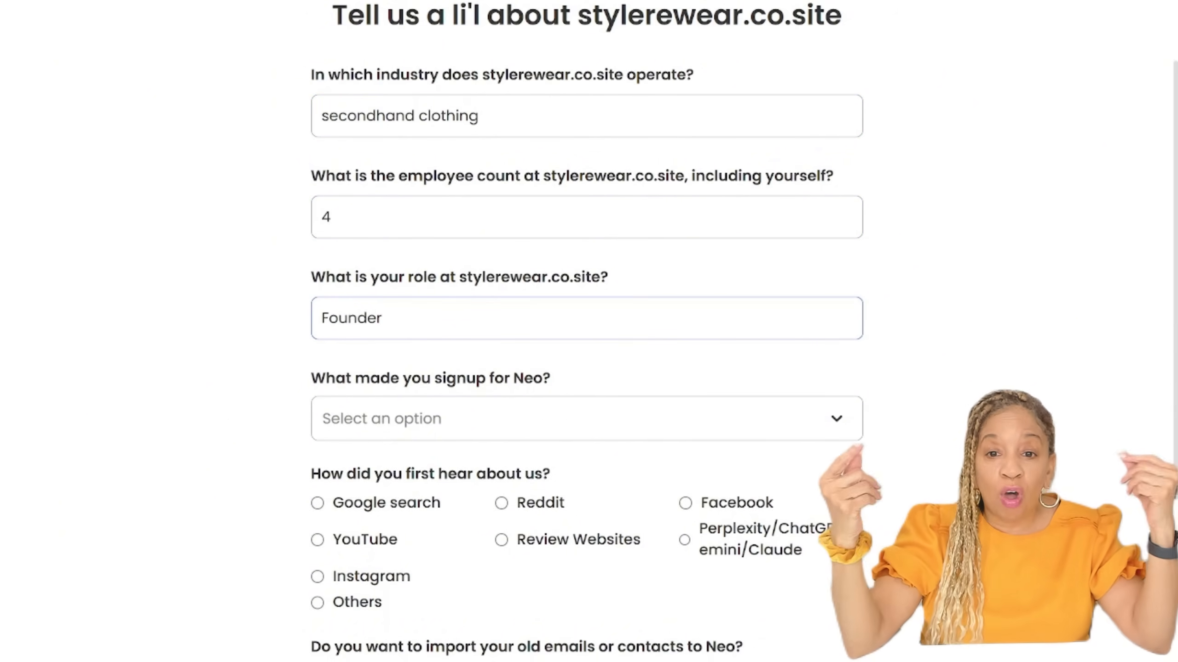
Step: Select email with the company name as the signup reason and YouTube as the source of first hearing about Neo
click(587, 419)
scroll(586, 324, down, 5)
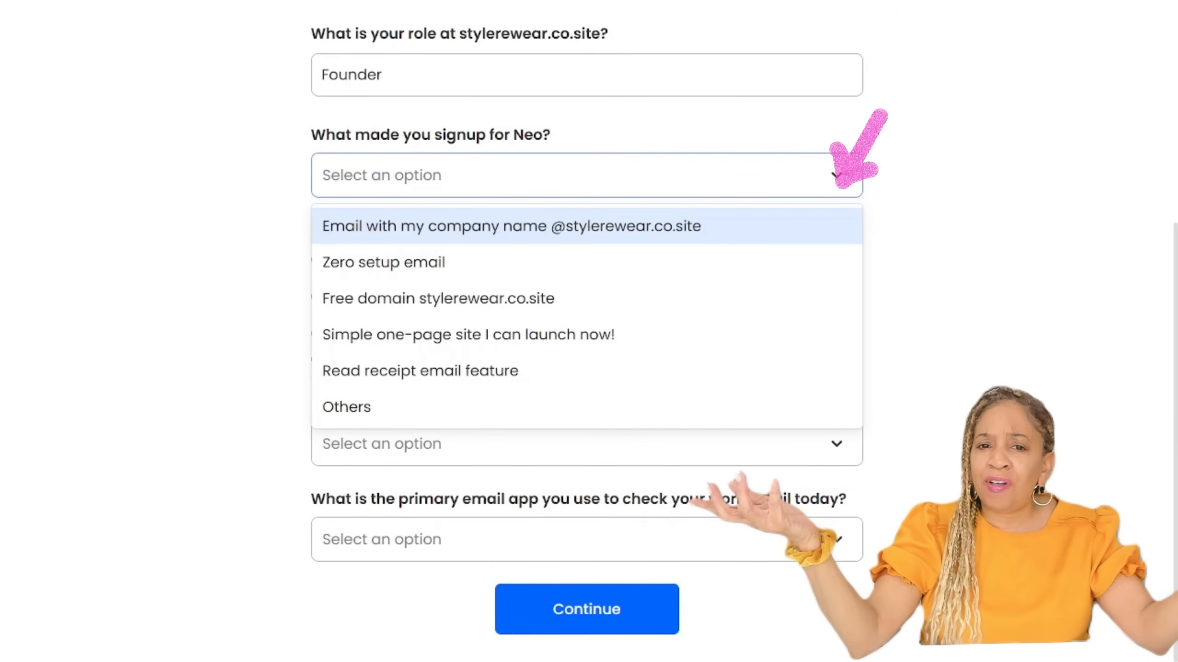
click(511, 227)
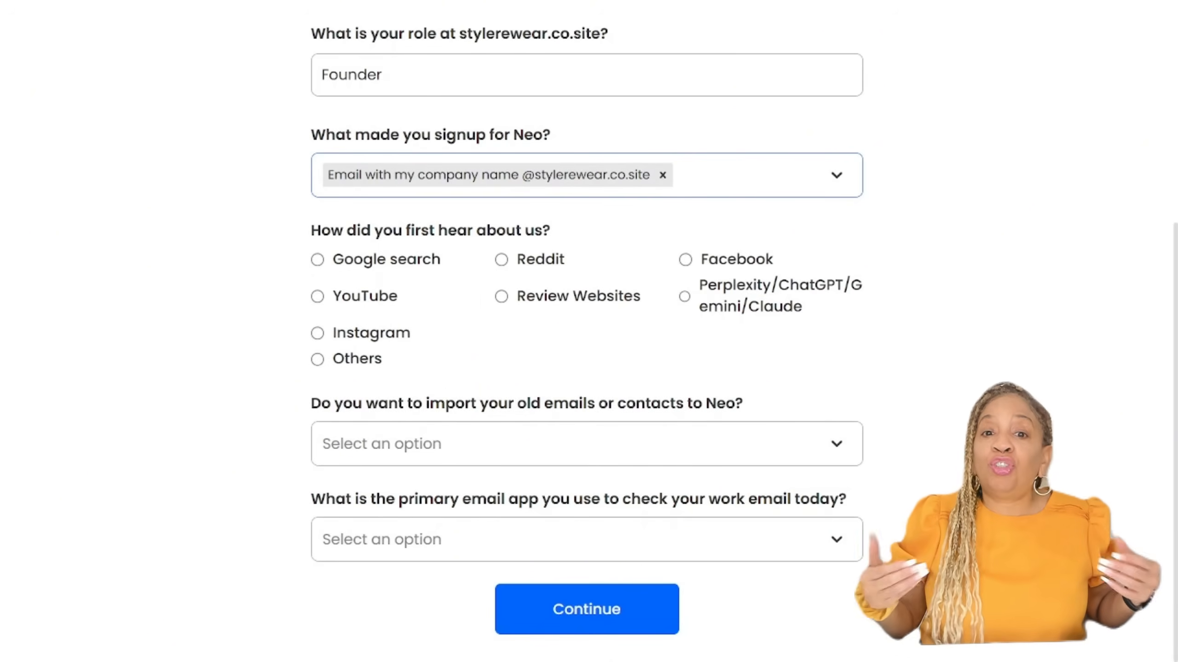
click(317, 296)
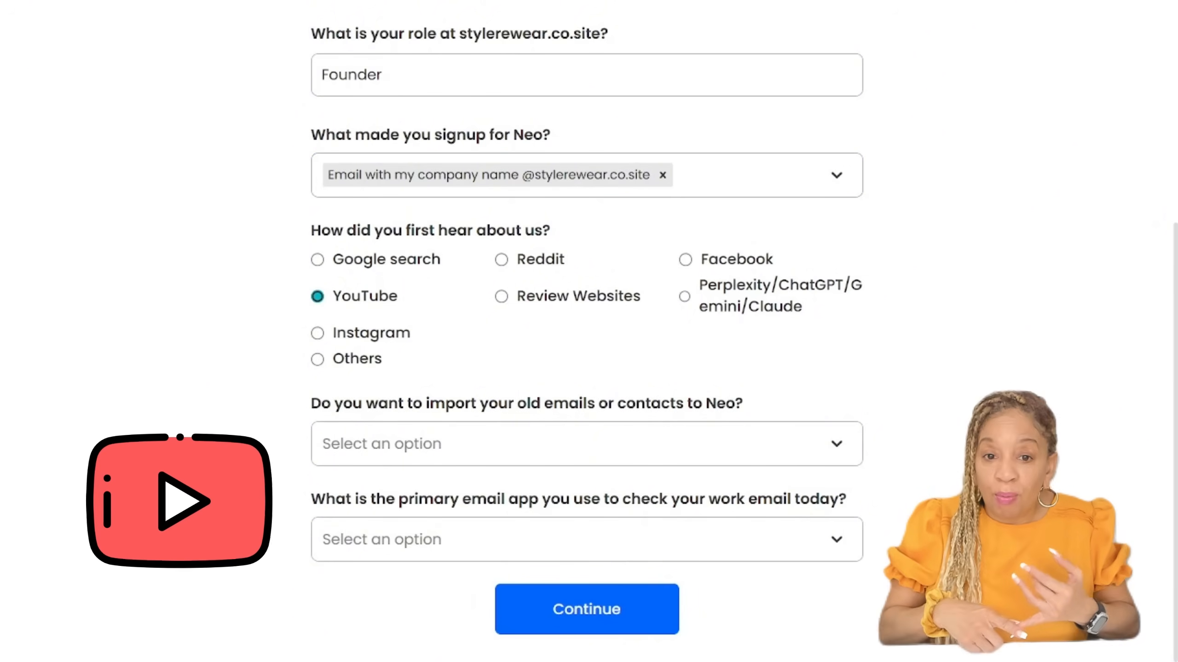
Step: Choose "Yes, import emails" for bringing in old mail and open the choices for the primary work email app
click(586, 443)
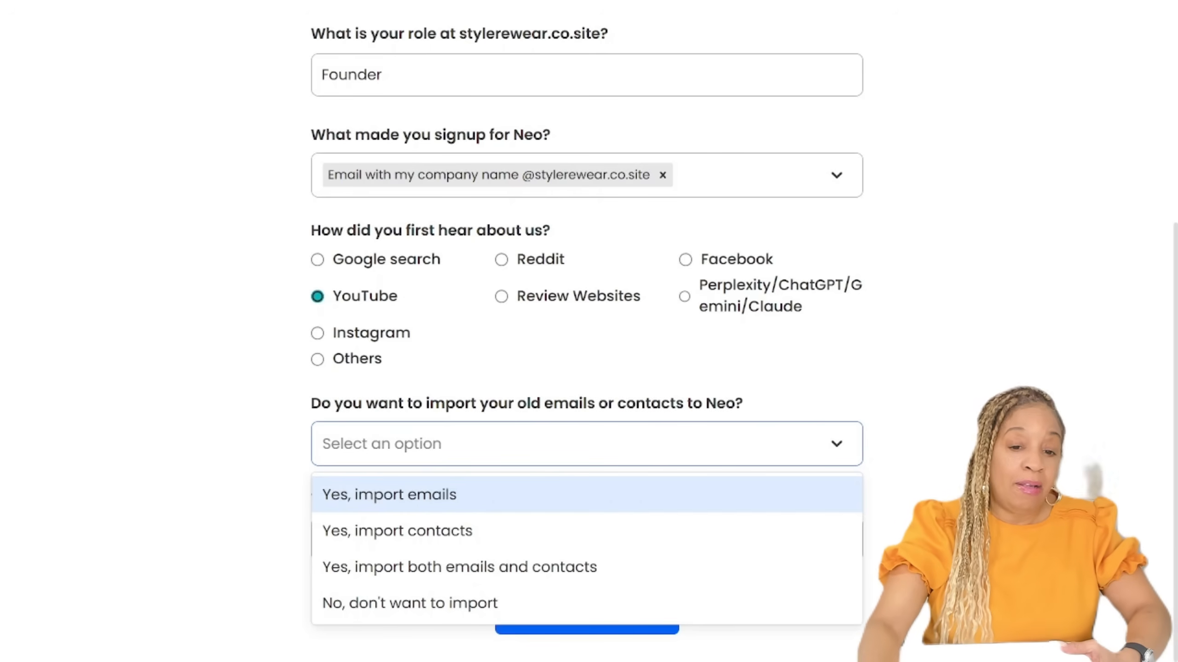
click(587, 494)
click(586, 539)
click(587, 540)
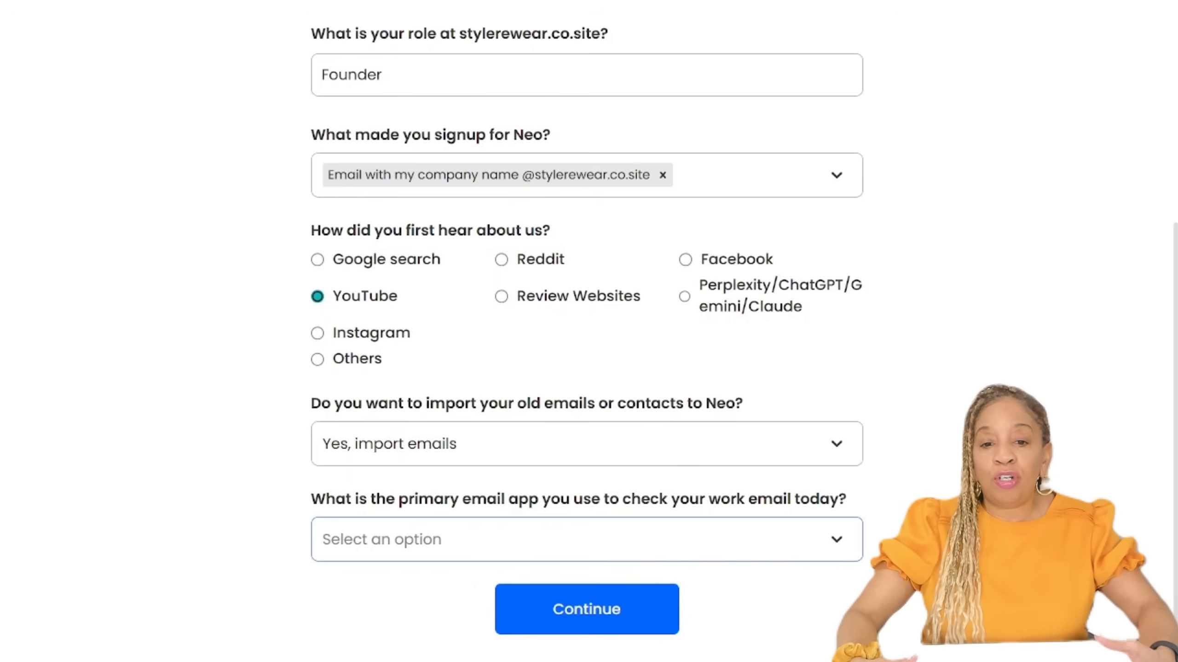
click(587, 540)
click(586, 539)
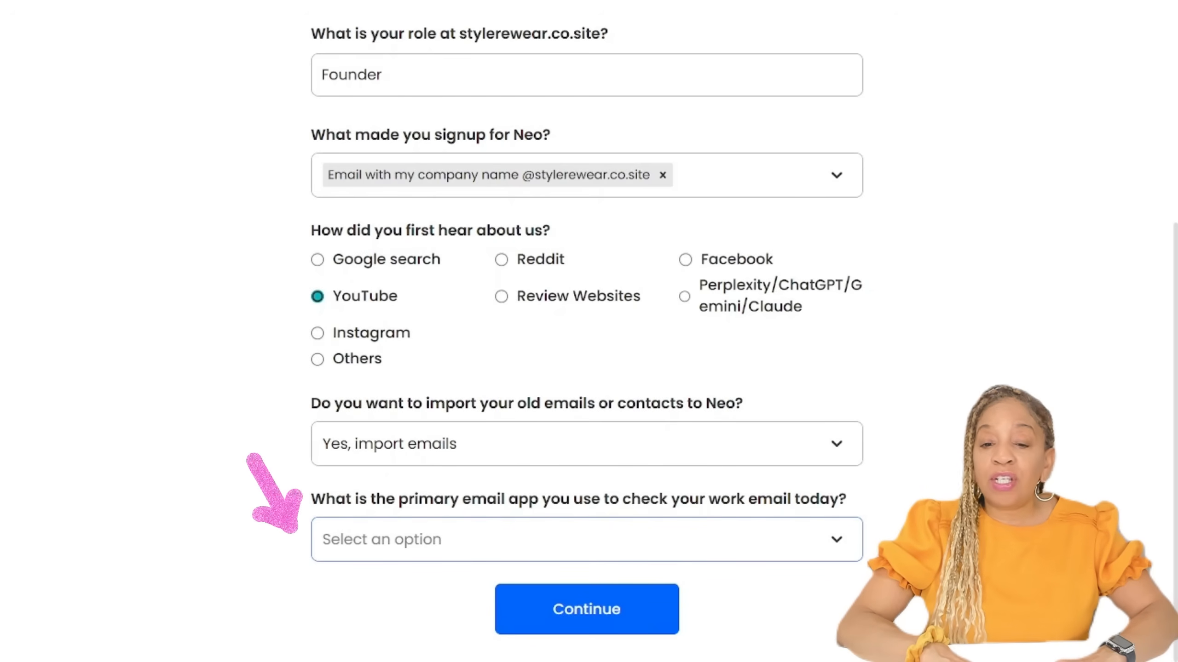
click(586, 540)
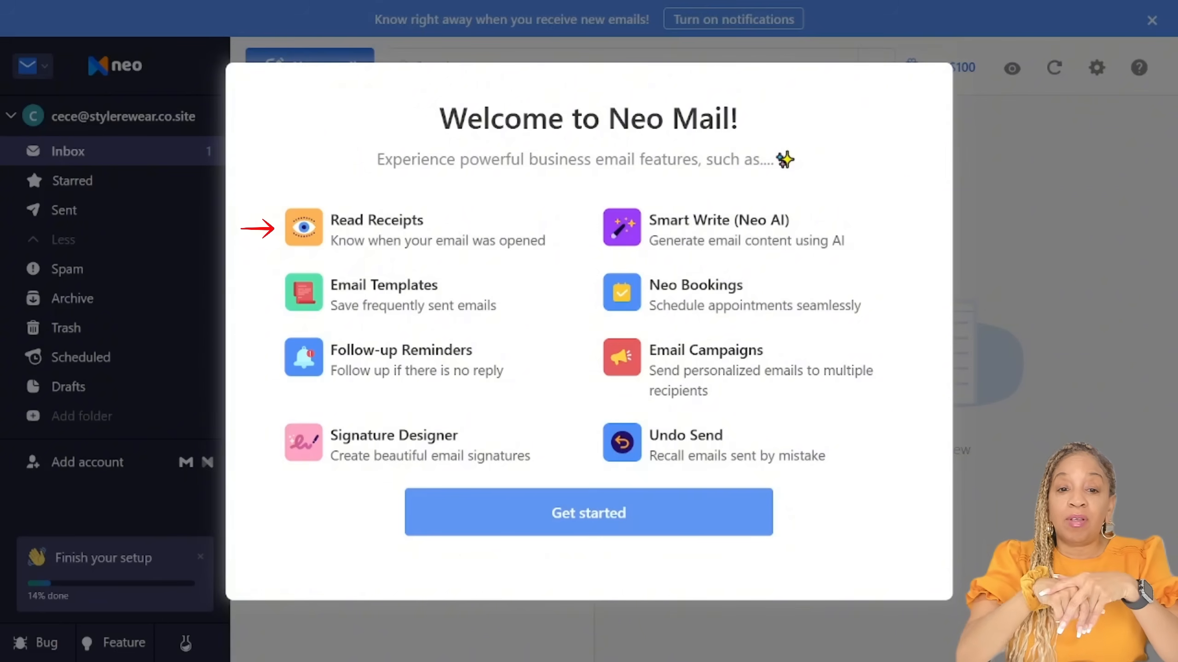
Step: Customize the Neo Mail profile with the owner's display name and the Style Rewear logo as profile picture
click(589, 512)
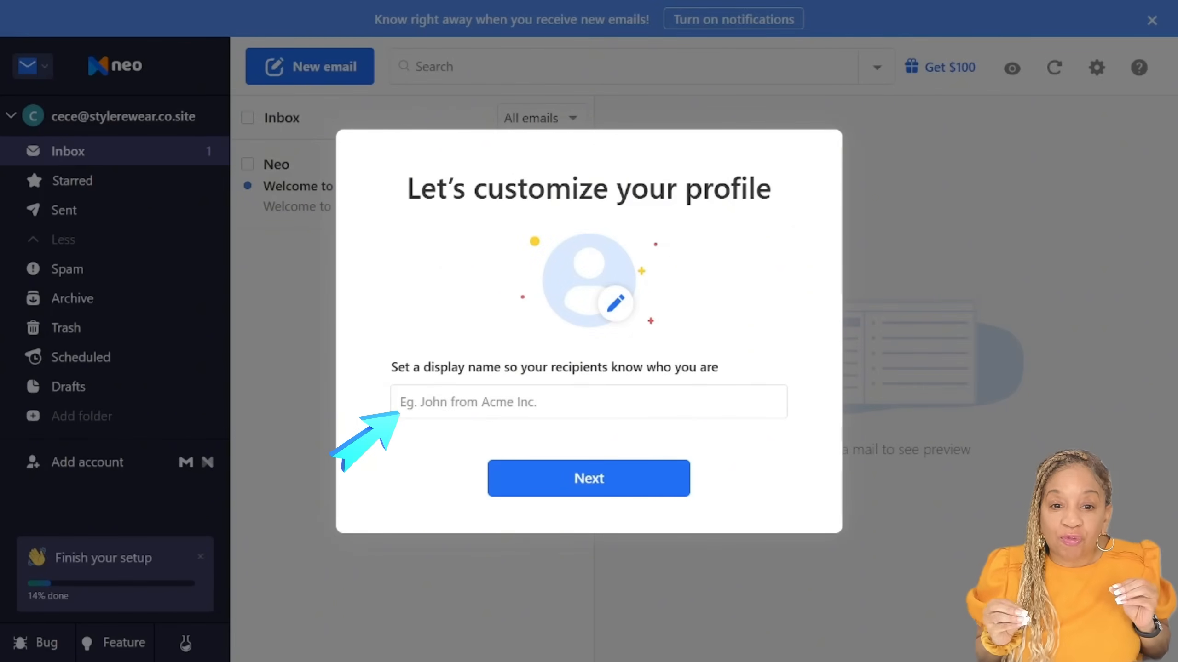
text(CeCe)
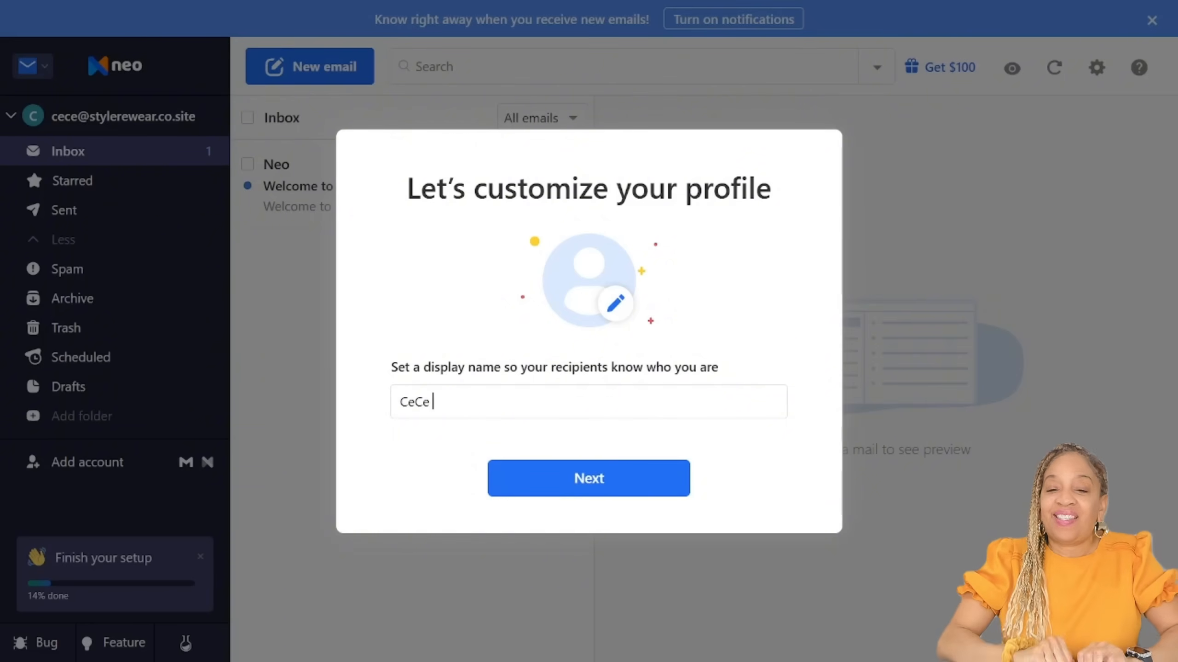
click(588, 478)
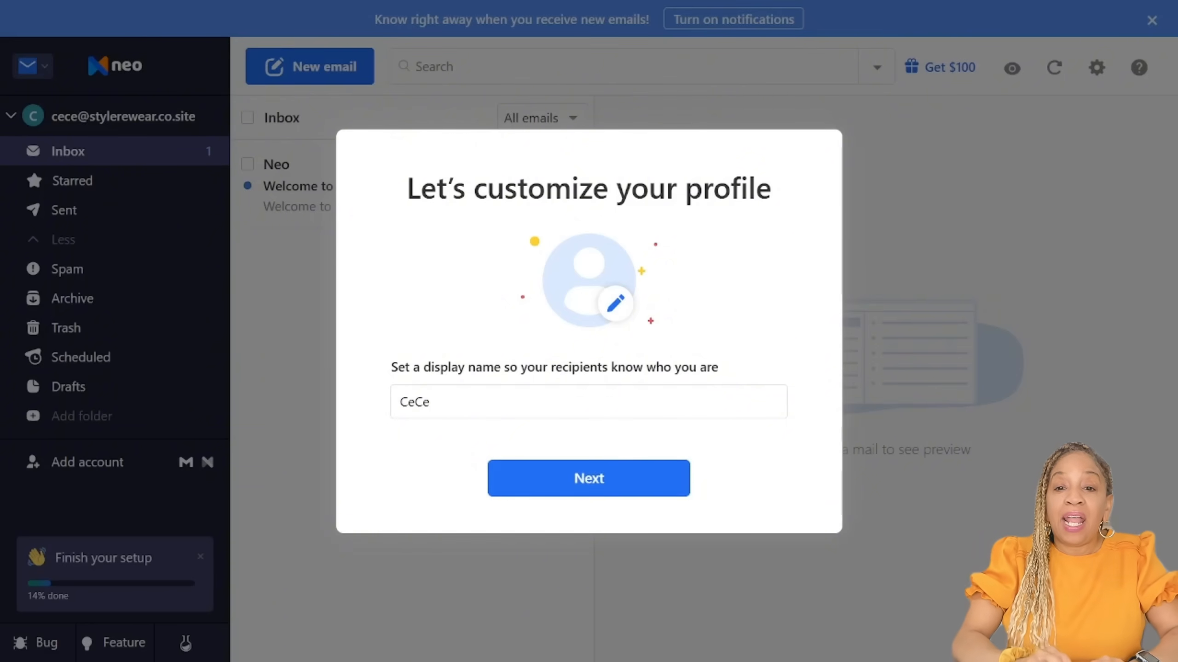
click(615, 304)
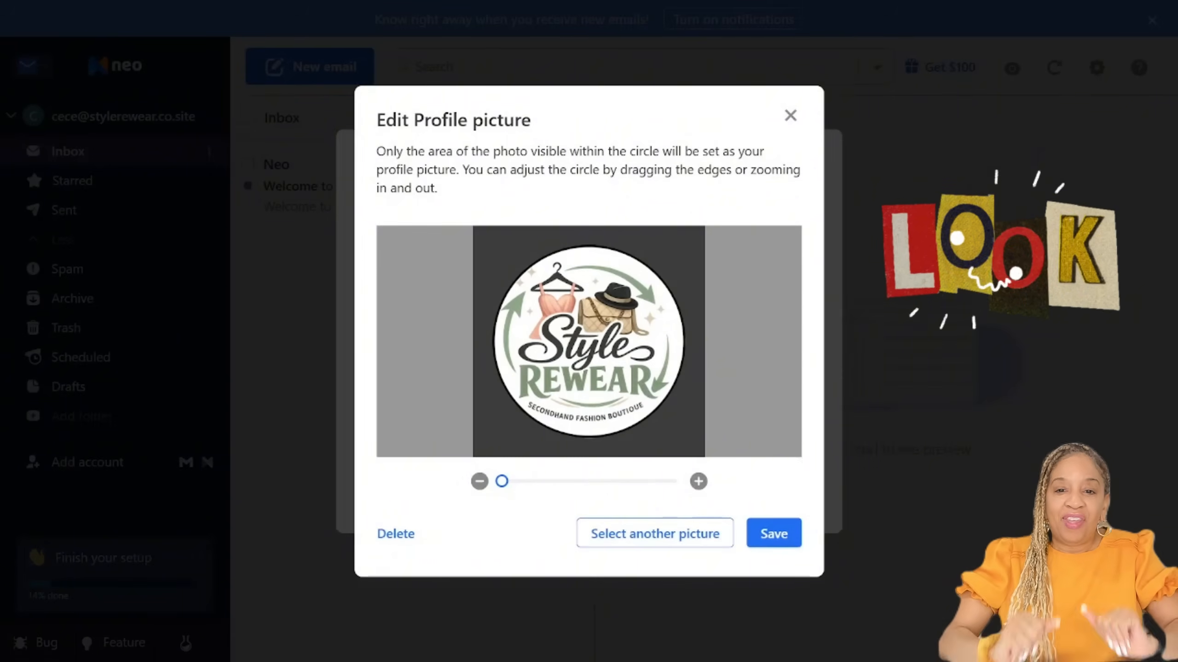
click(774, 533)
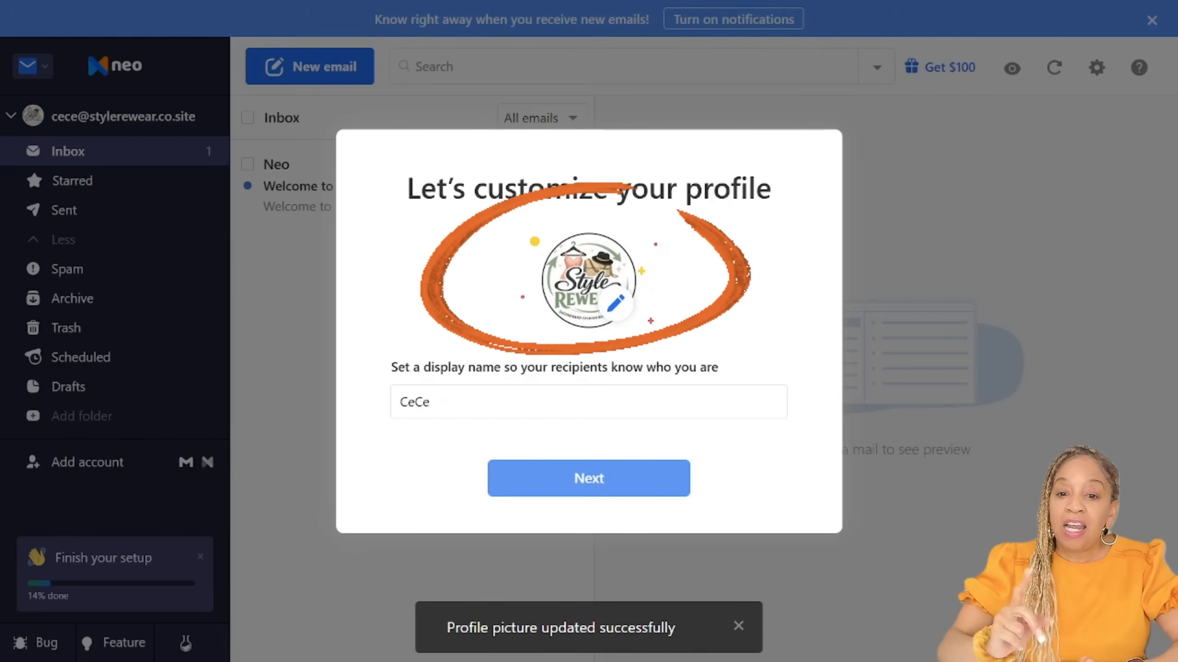
click(588, 479)
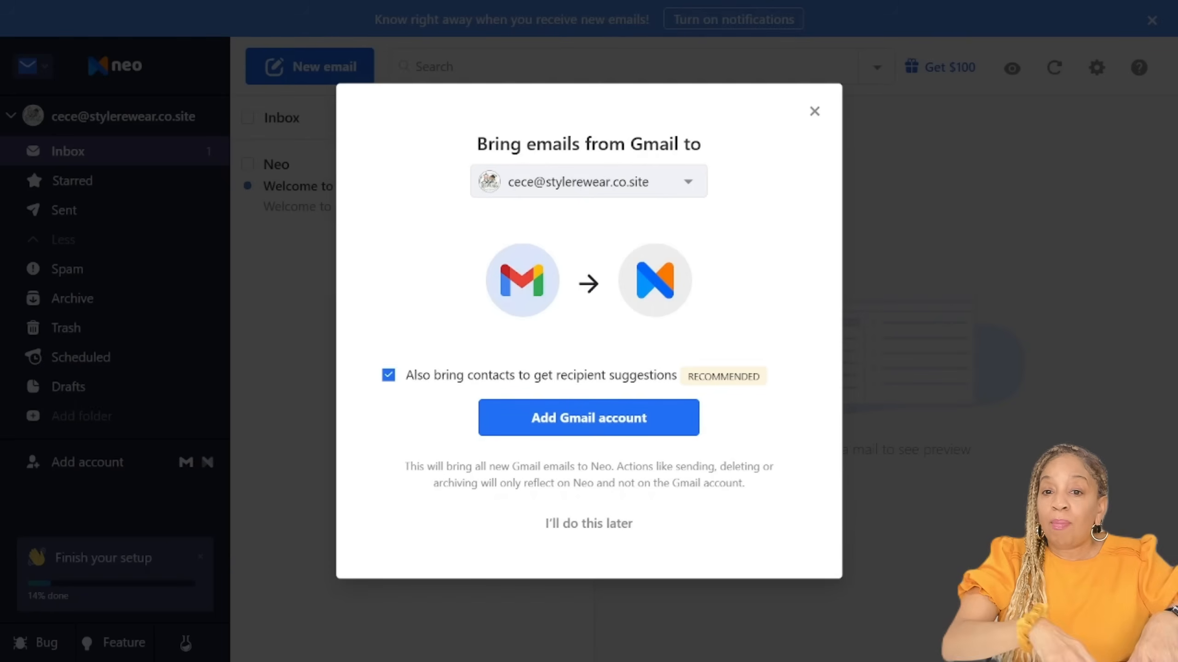
Step: Add the Gmail account to the business mailbox with its contacts included, and acknowledge the Gmail folder notice
click(688, 182)
click(688, 182)
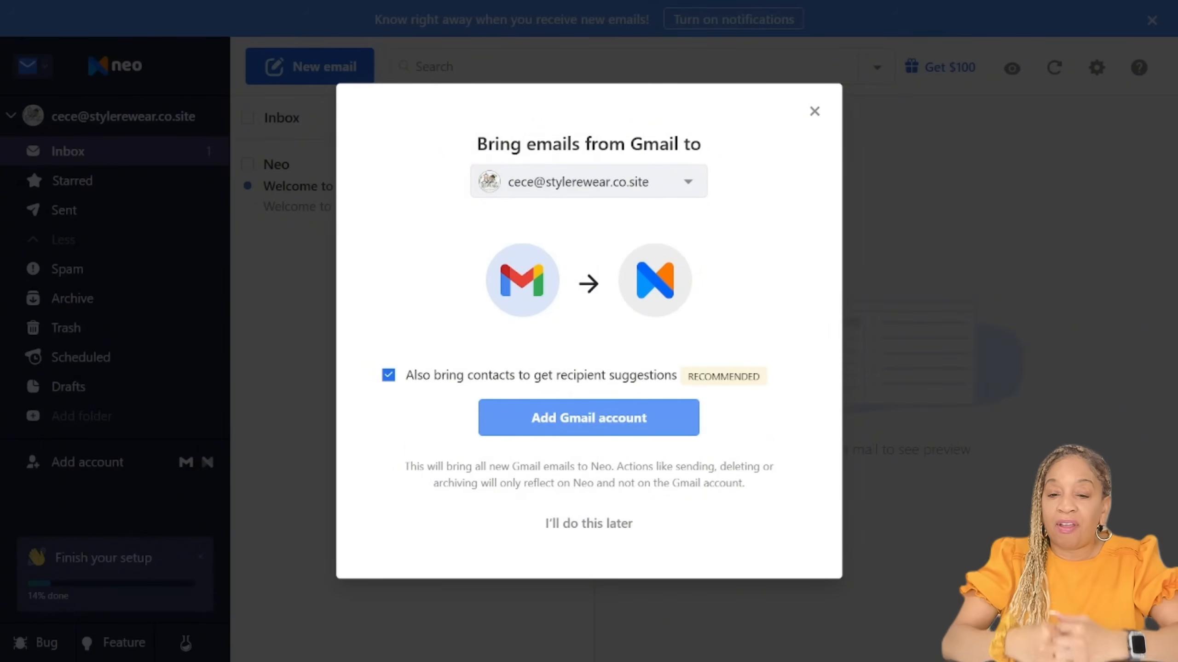
click(640, 421)
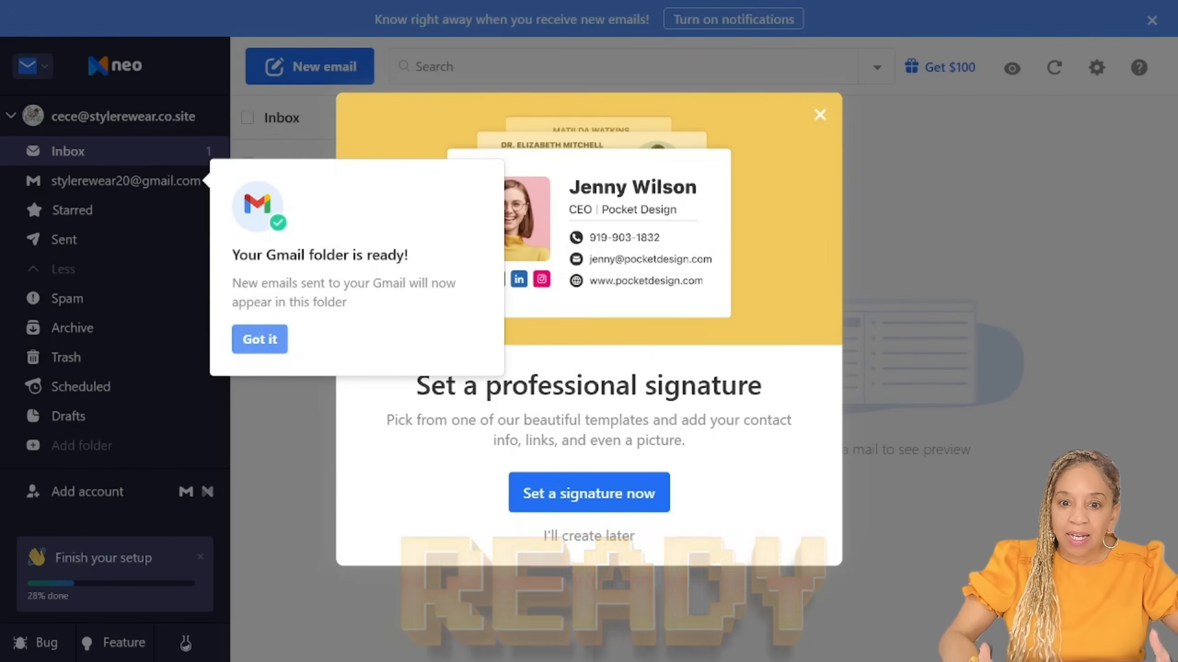
click(259, 340)
Step: Start setting up a professional signature, browse the premium signature templates and use one with a square photo and social links
click(589, 493)
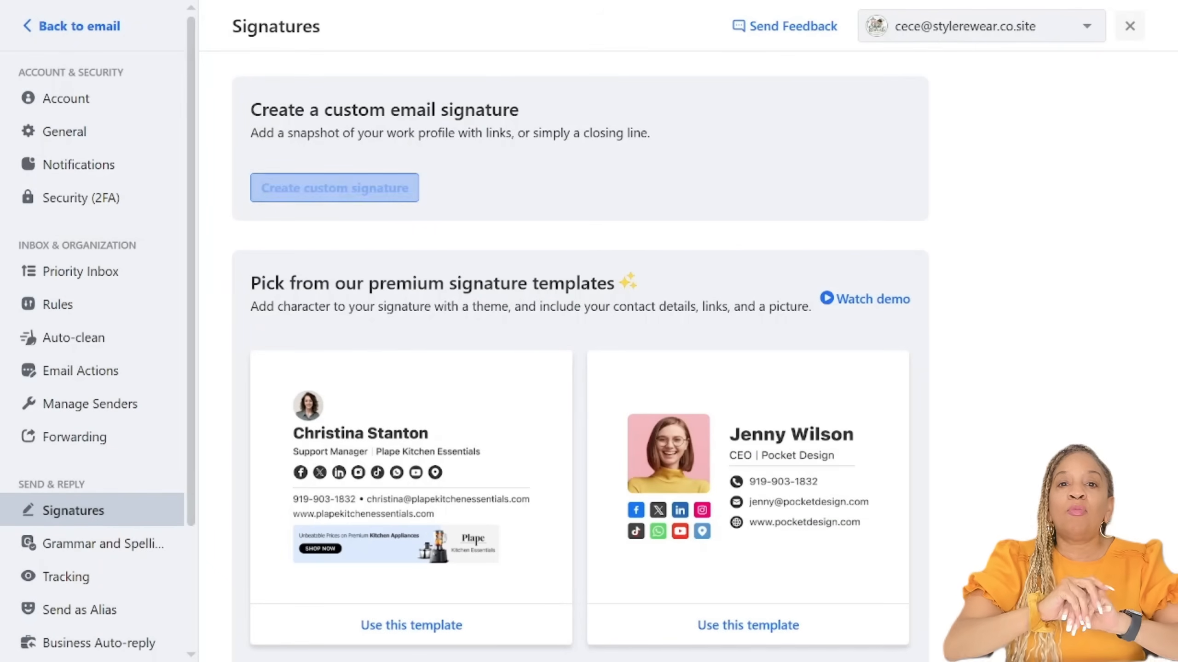
scroll(580, 325, down, 4)
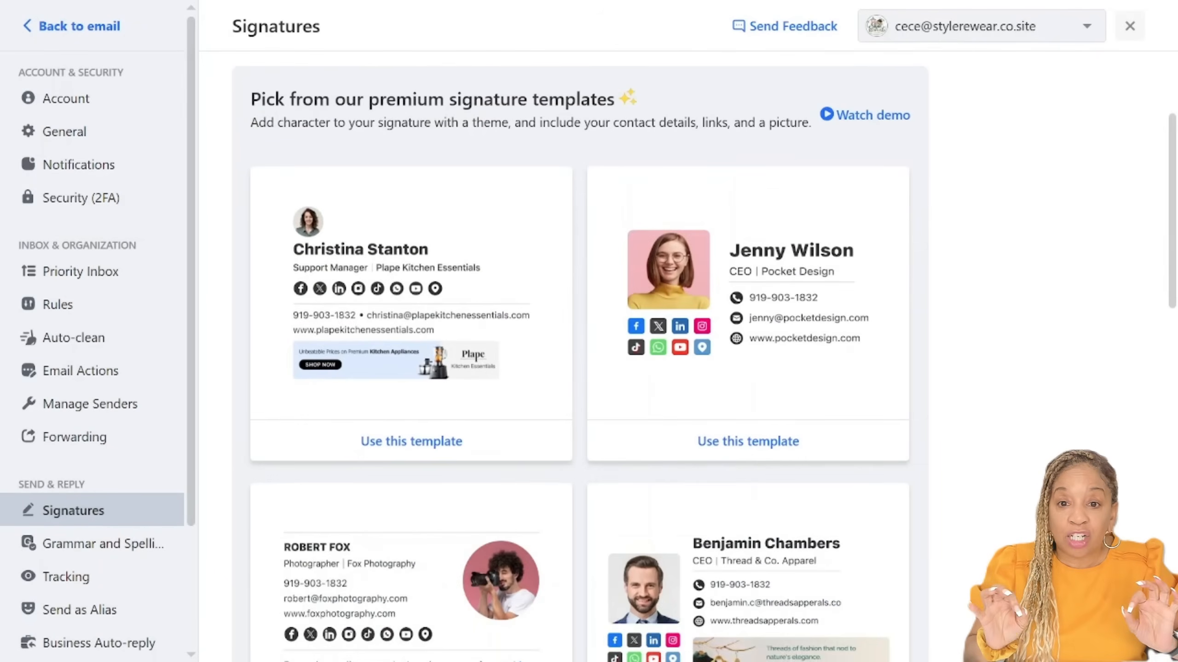
scroll(580, 324, up, 2)
scroll(580, 325, down, 2)
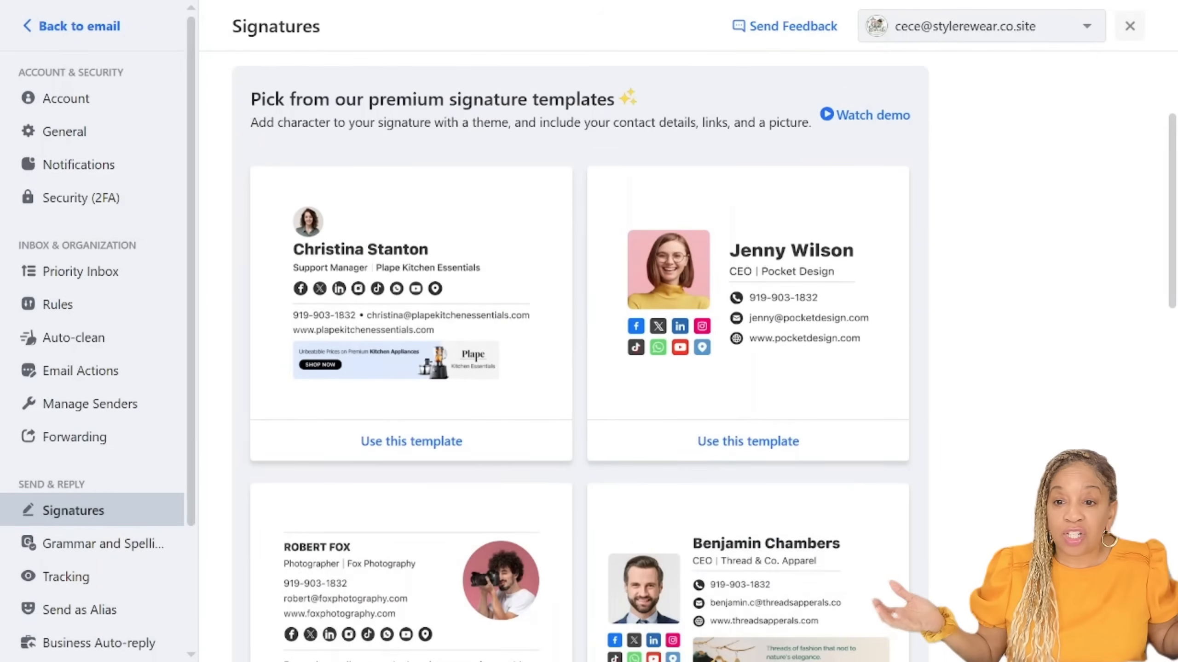
scroll(93, 325, down, 3)
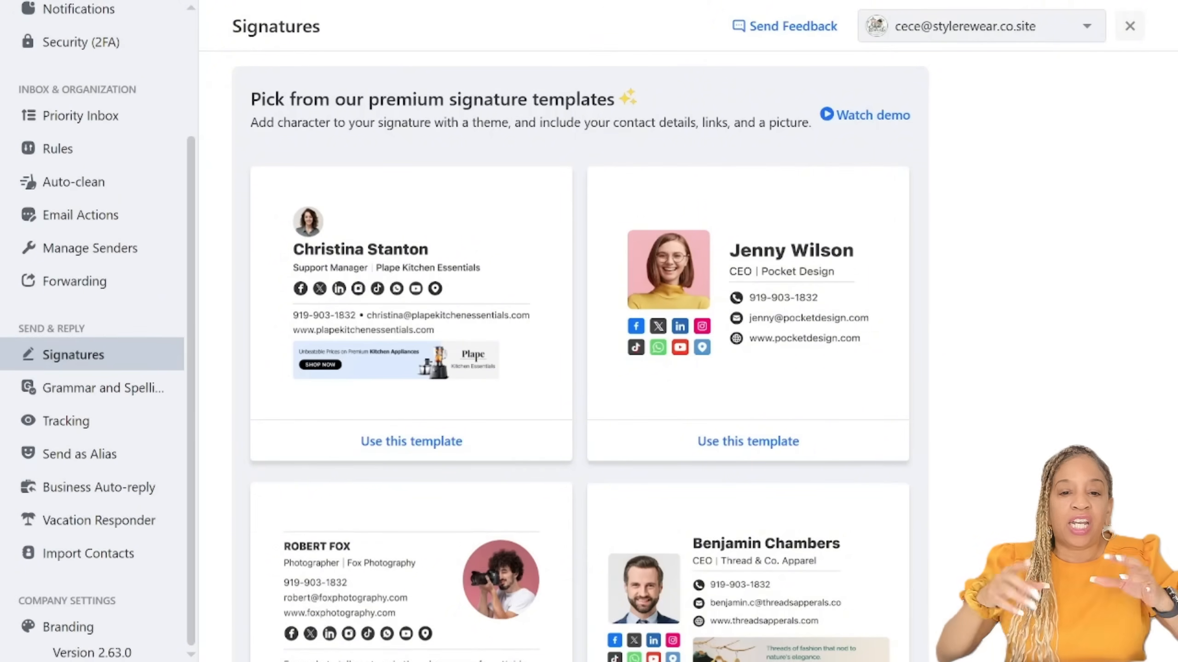
scroll(580, 325, down, 6)
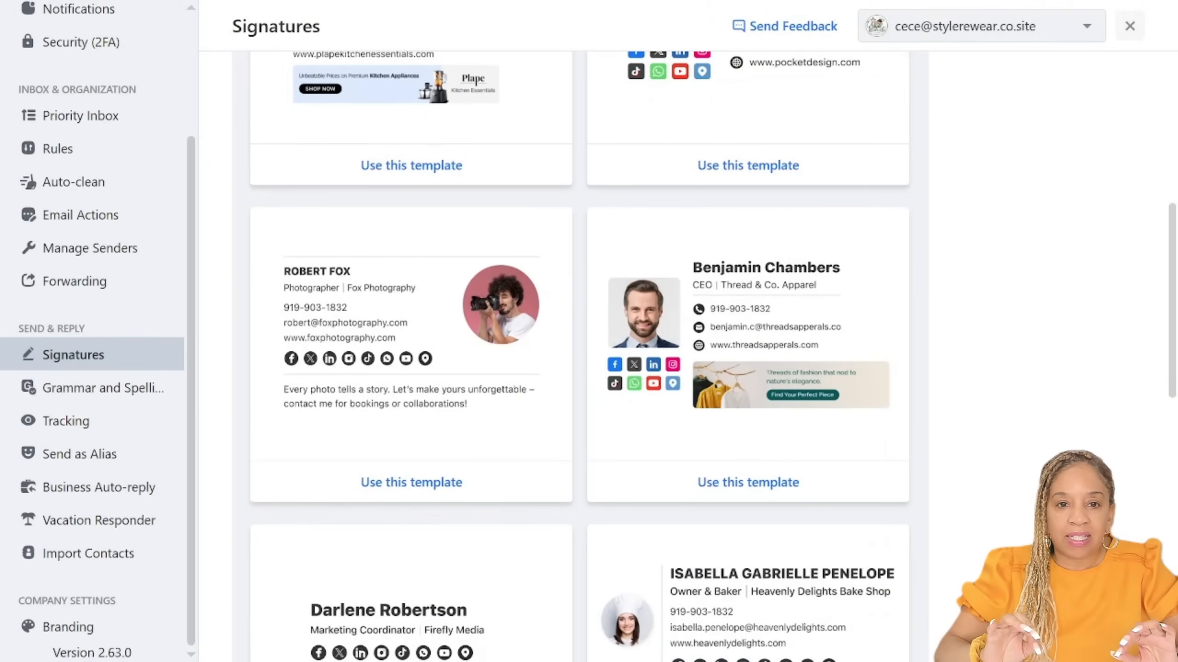
scroll(579, 325, down, 10)
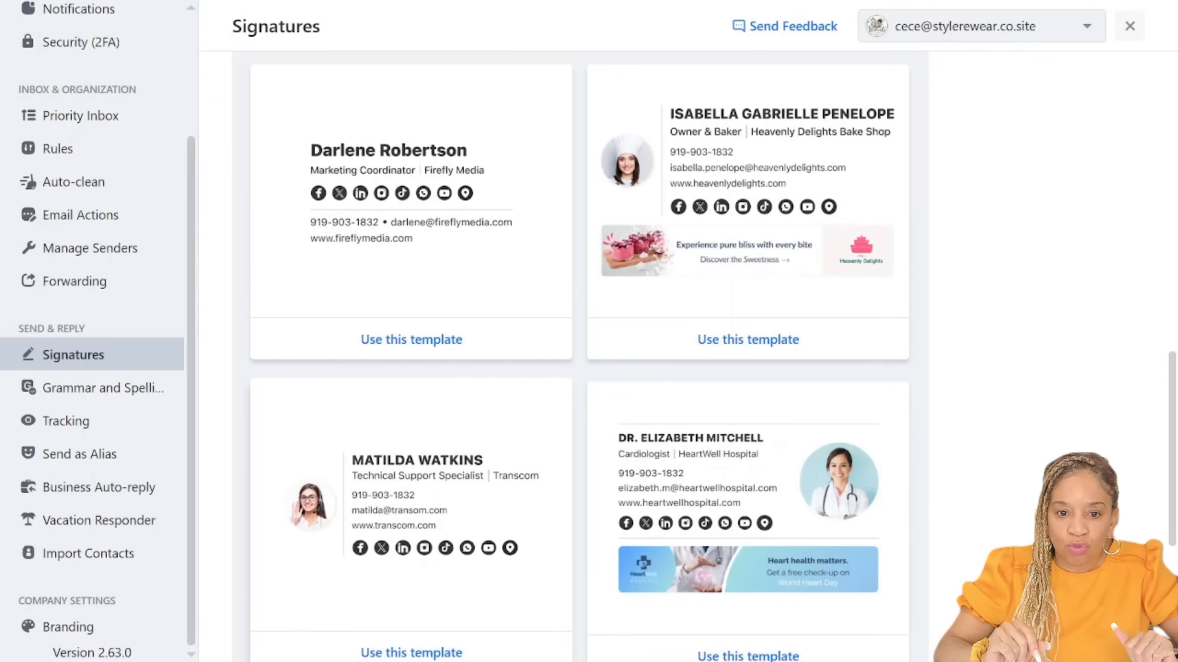
scroll(579, 325, down, 7)
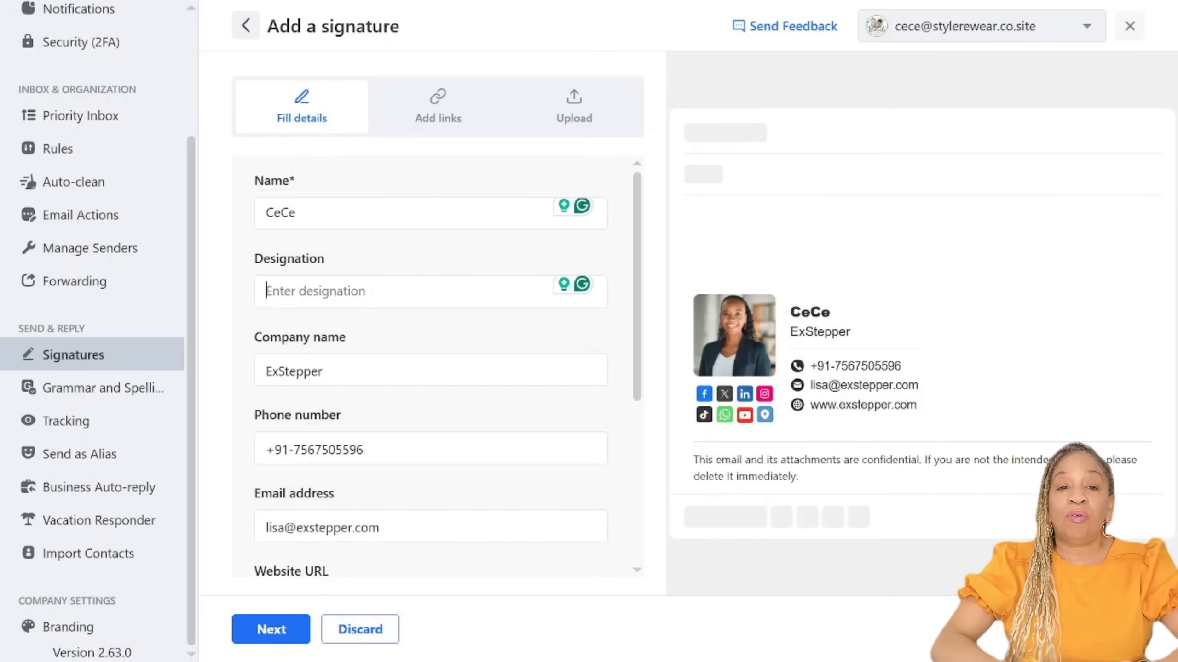
Step: Set the signature's designation to "Rewear Specialist"
text(Re)
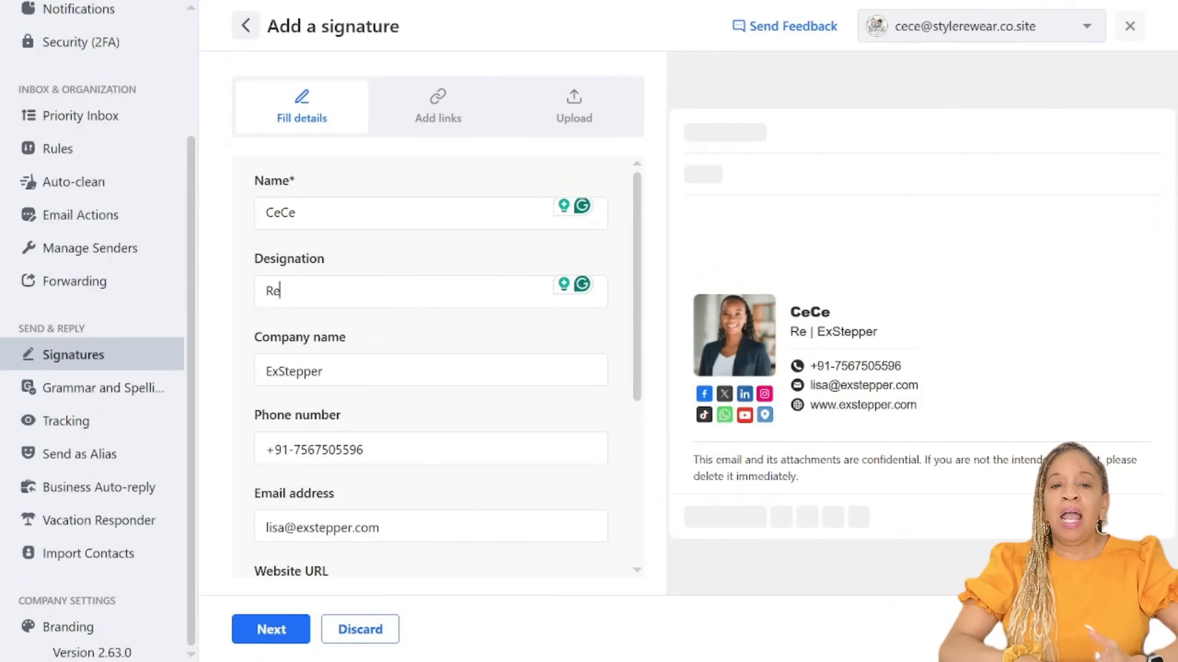
text(w)
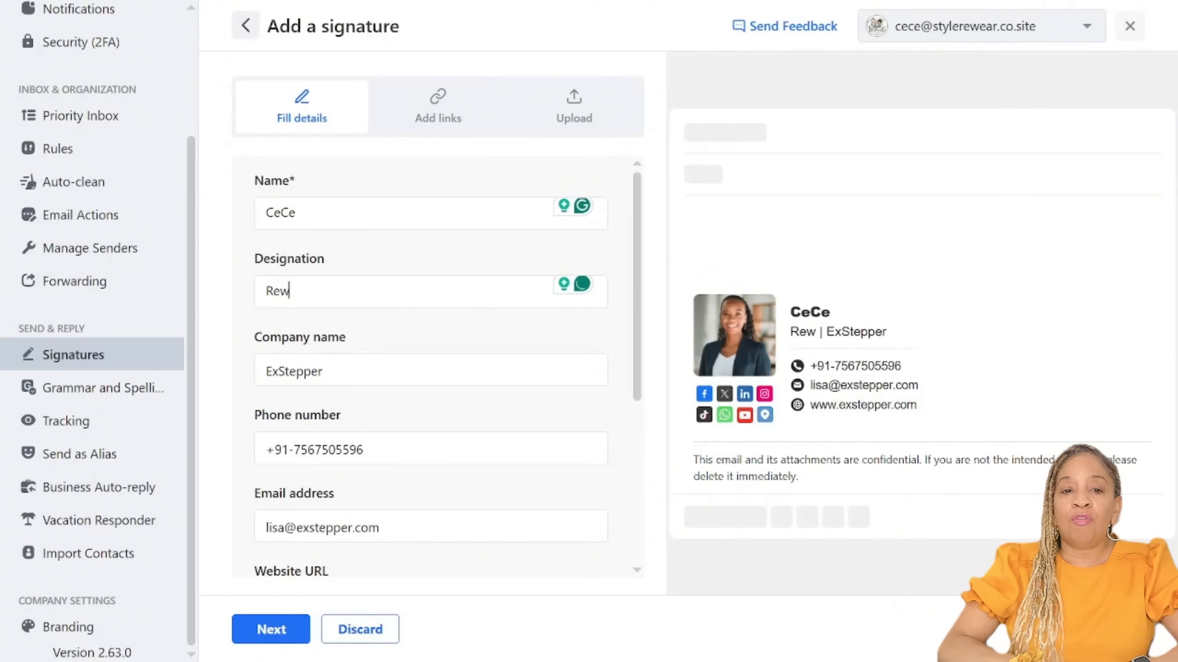
text(ear Specialist)
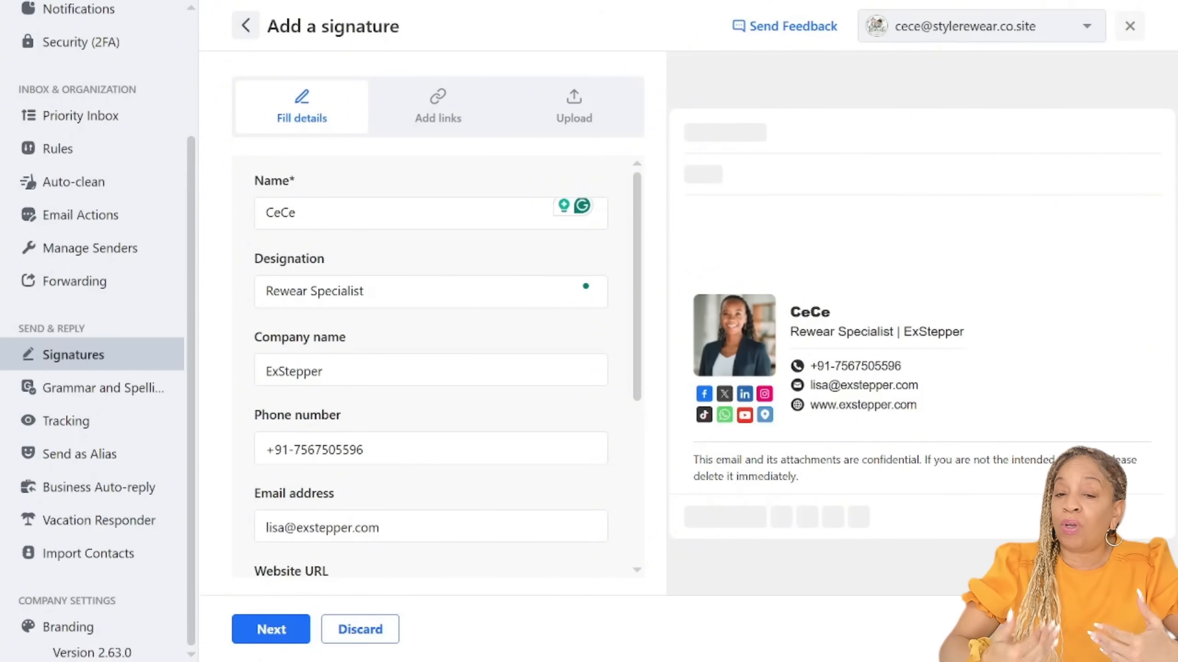
Step: Replace the signature's company name with "StyleRewear"
key(Tab)
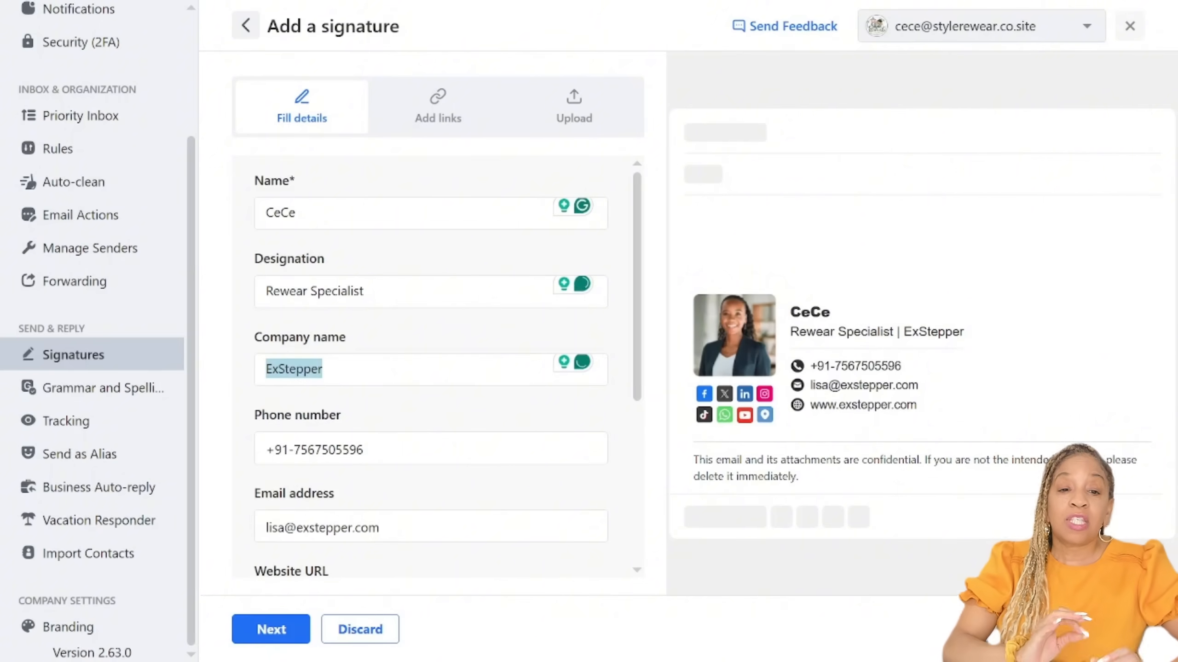
text(Re)
key(BackSpace)
key(BackSpace)
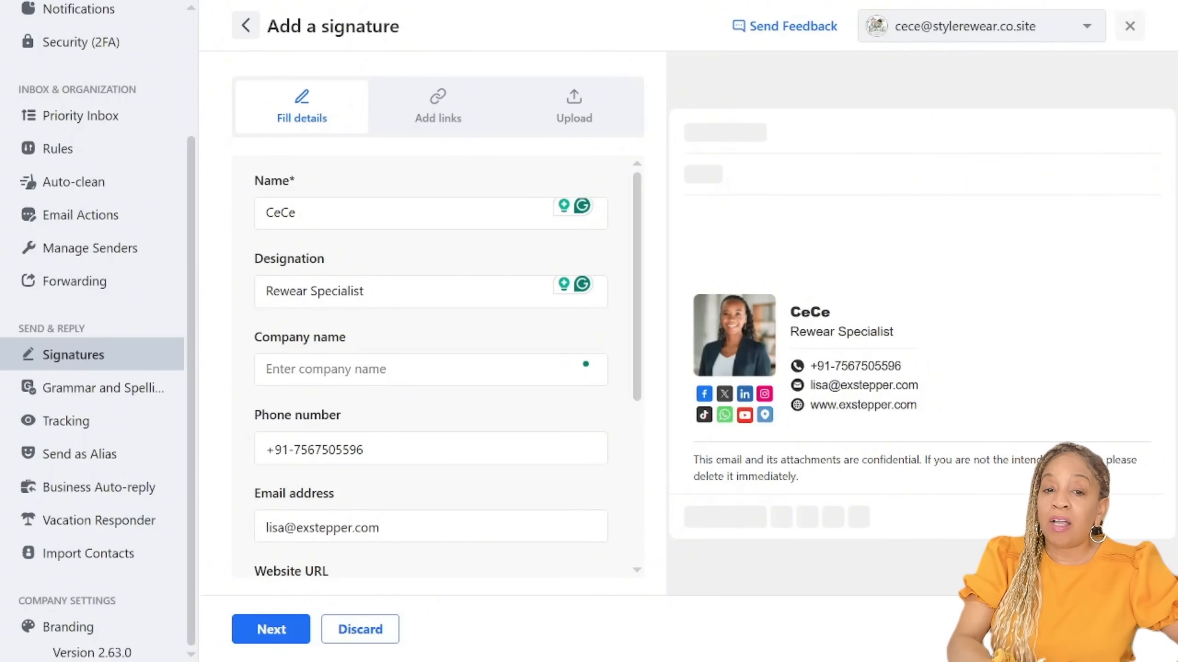
text(StyleRewaer)
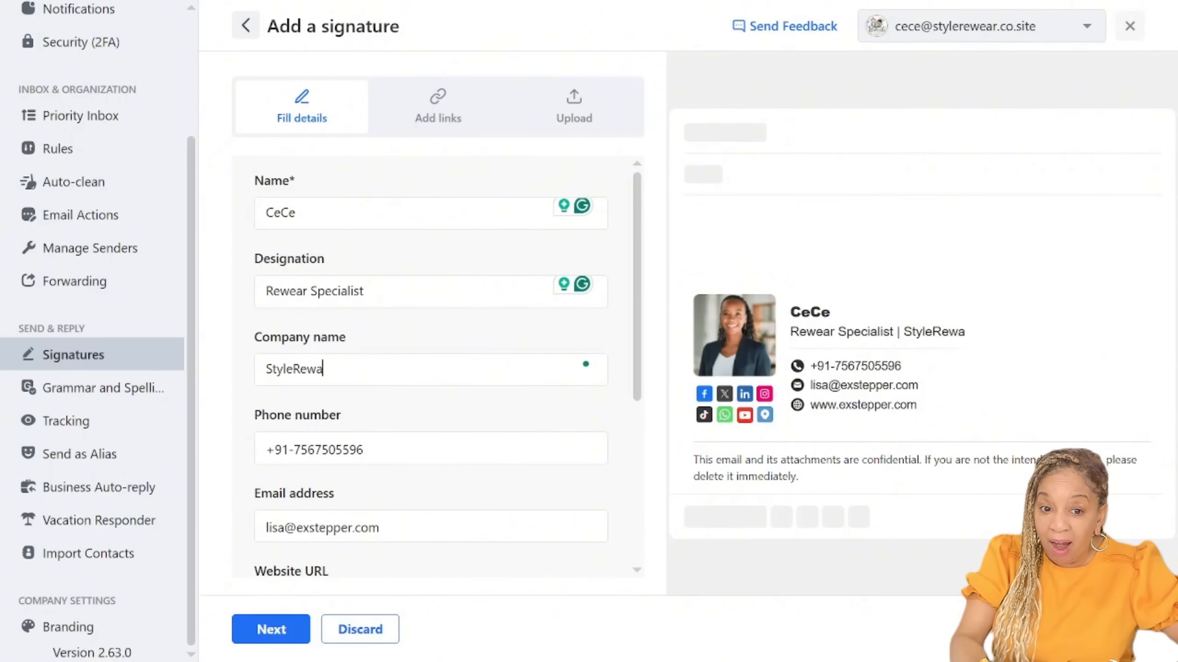
key(BackSpace)
key(BackSpace)
key(BackSpace)
text(ear)
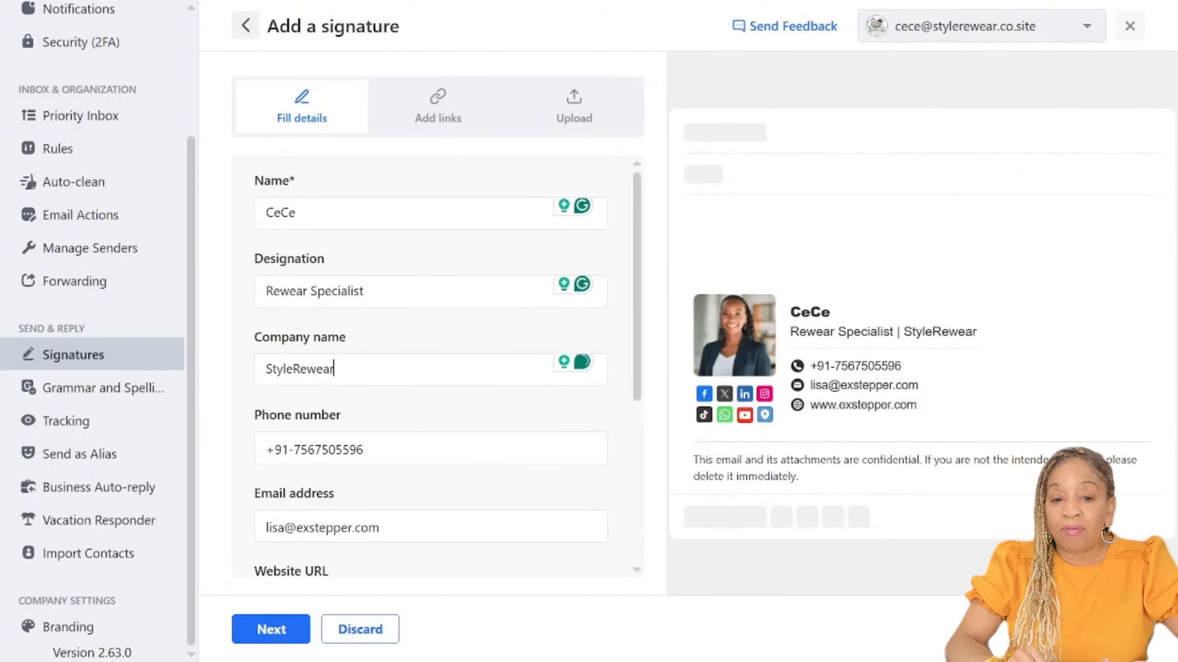
Step: Replace the signature's email address with the owner's business mailbox address
click(357, 449)
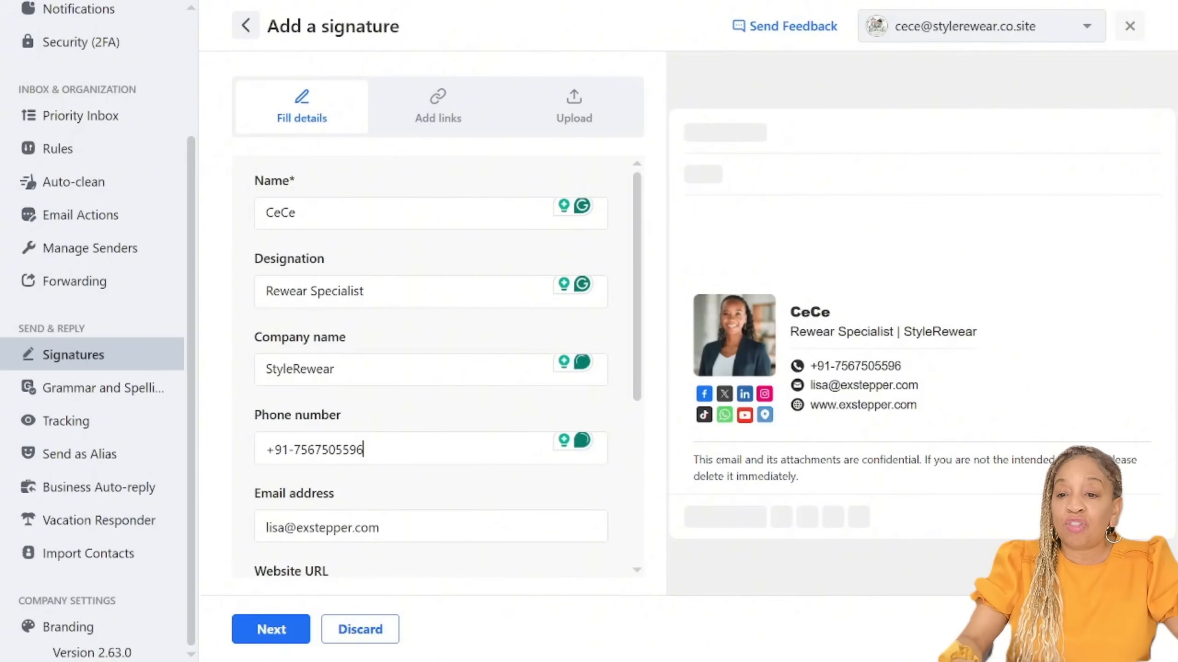
key(Right)
scroll(431, 367, down, 4)
scroll(431, 367, up, 1)
click(381, 344)
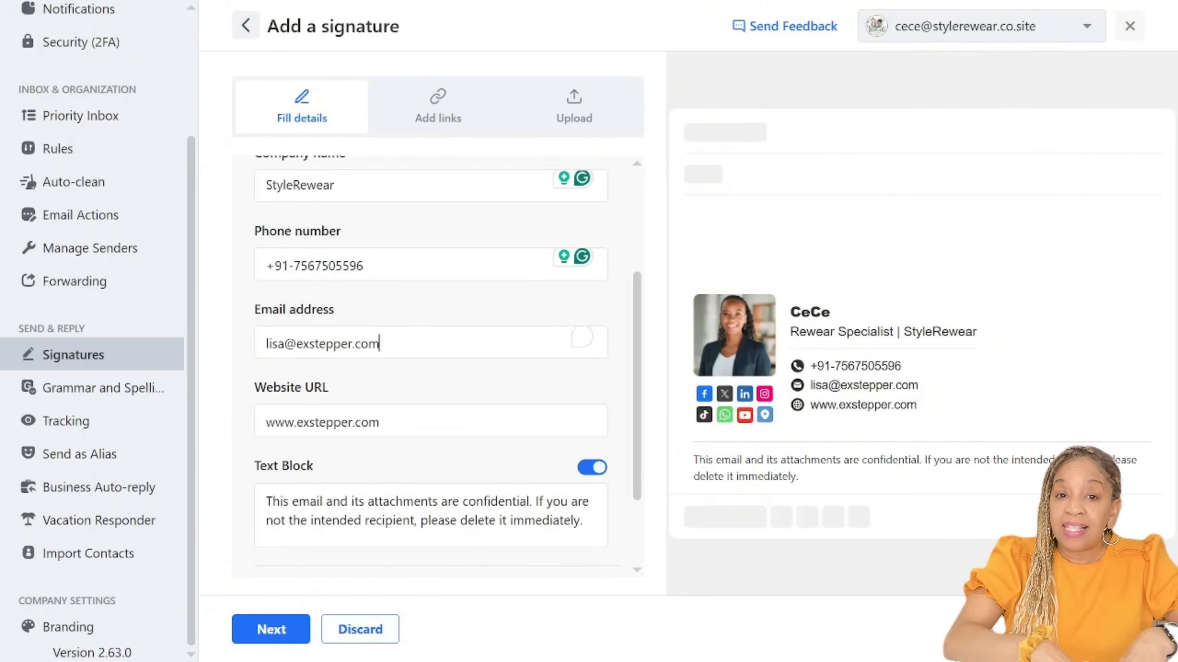
key(ctrl+a)
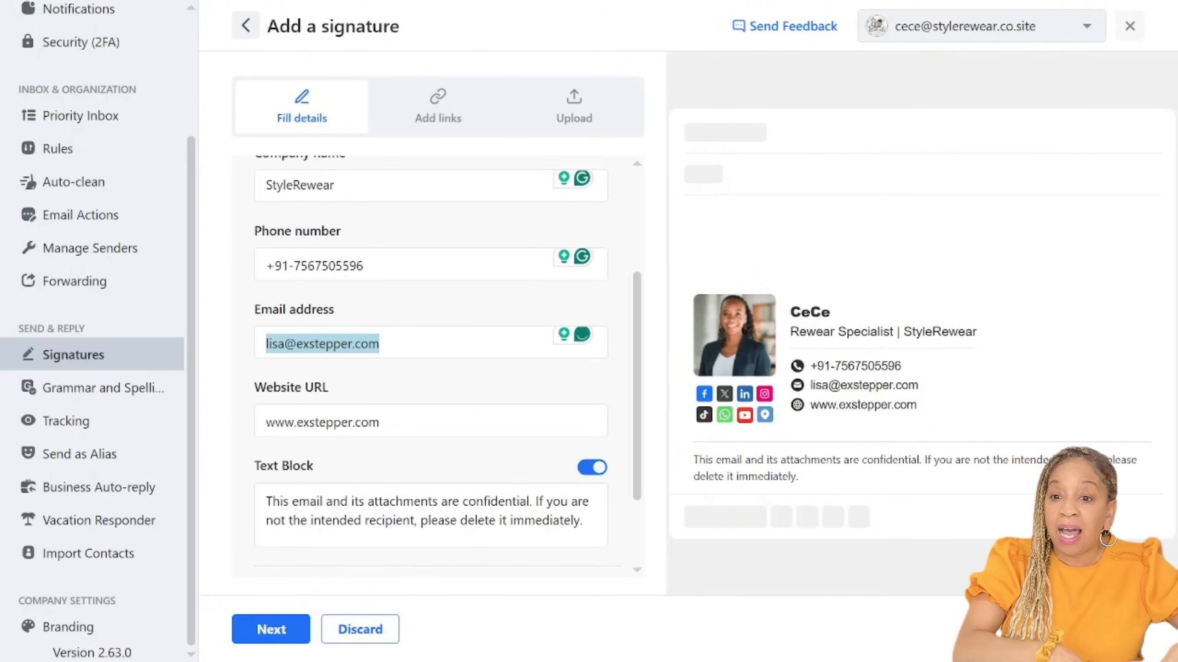
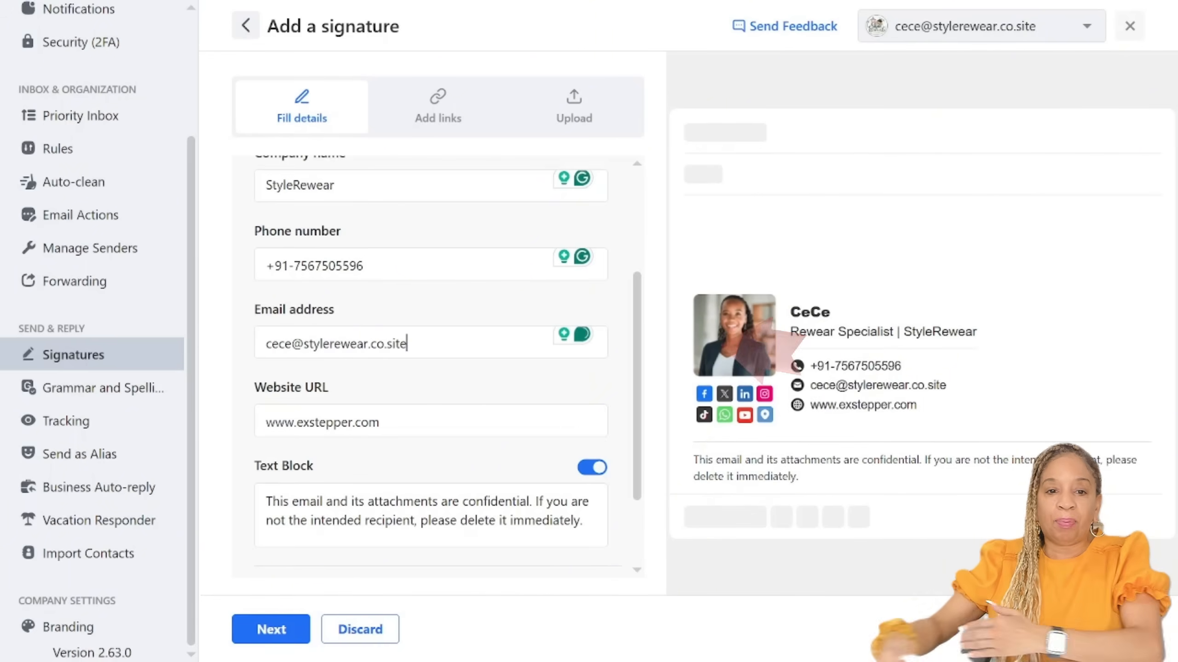
Step: Set the signature's website URL to stylerewear.co.site
key(Tab)
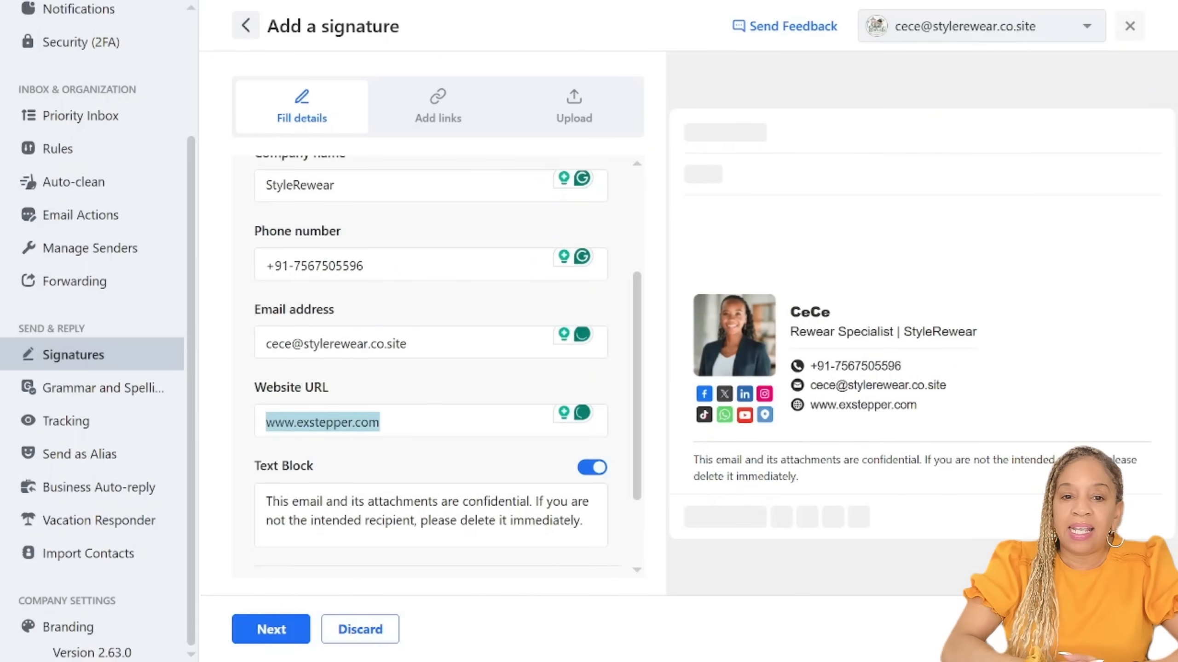
text(stylerewear.co.site)
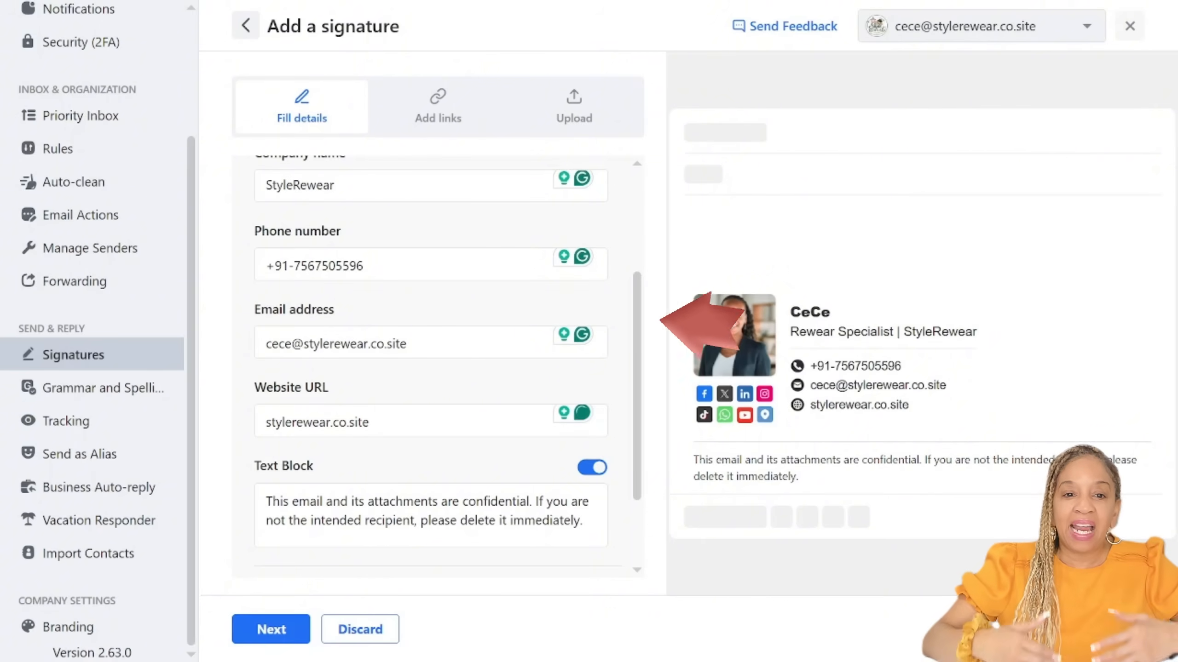
Step: Replace the signature's text block with "I'm the treasure hunter behind Style Rewear, turning forgotten fashion into fabulous finds that deserve a second spotlight."
scroll(431, 371, down, 2)
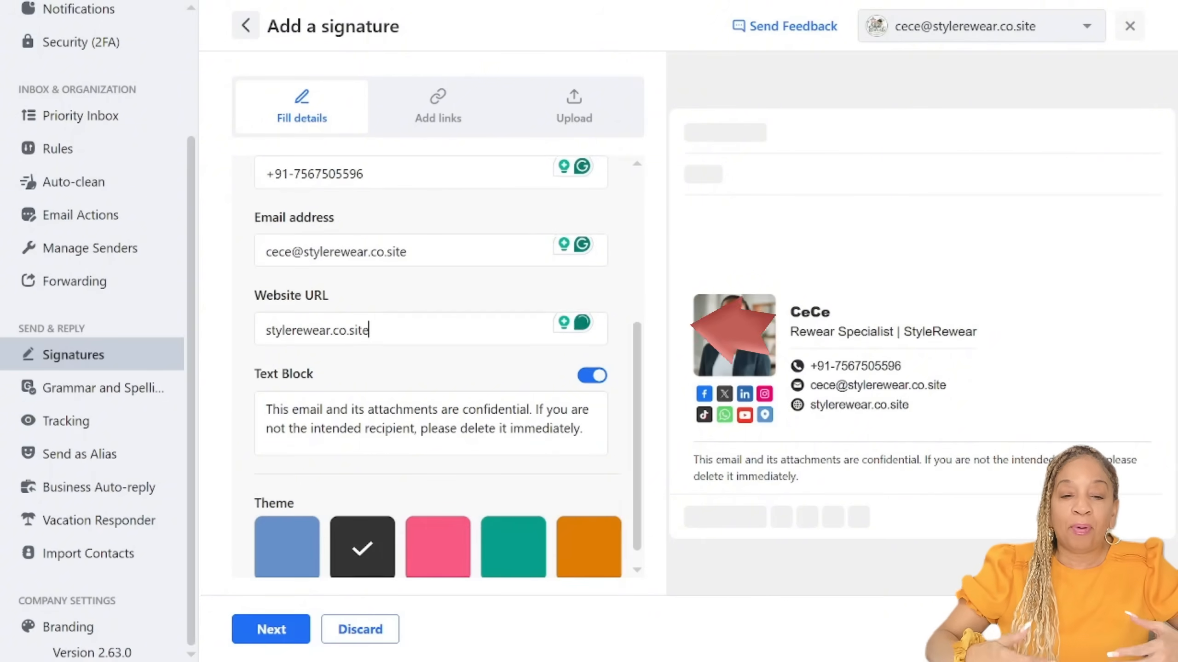
drag(266, 409, 584, 433)
scroll(431, 372, down, 1)
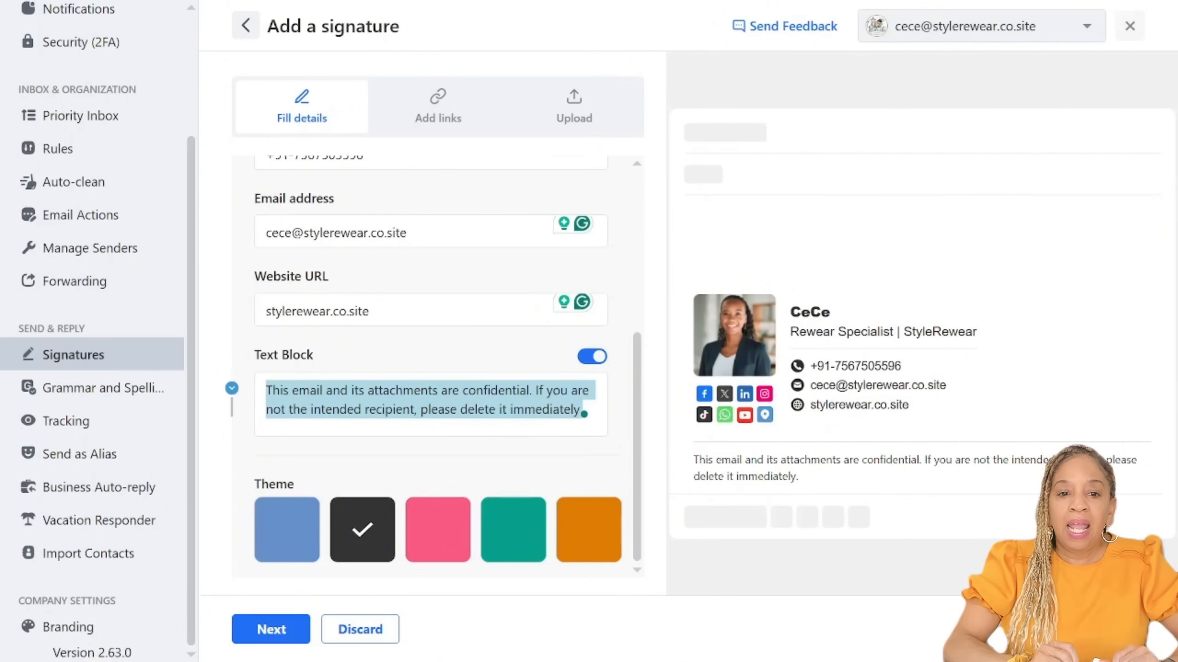
text(I'm the treasure hunter behind Style Rewear, turning forgotten fashion into fabulous finds that deserve a second spotlight.)
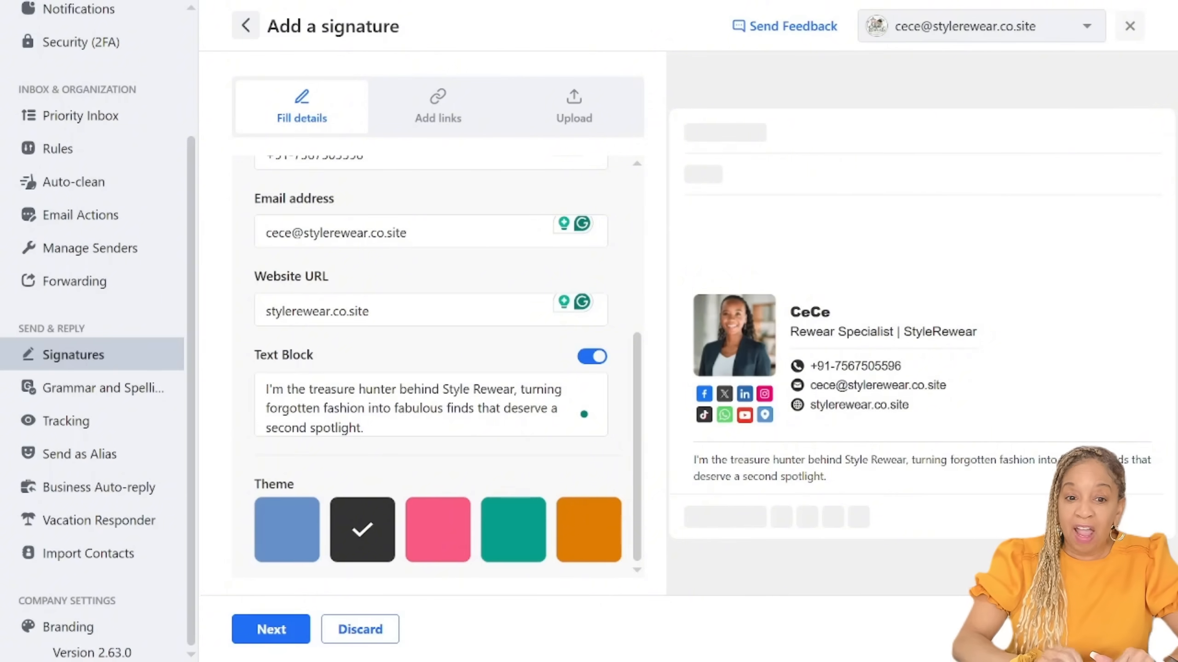
Step: Try the available theme colours on the signature and choose the pink theme
click(286, 530)
click(362, 530)
click(437, 530)
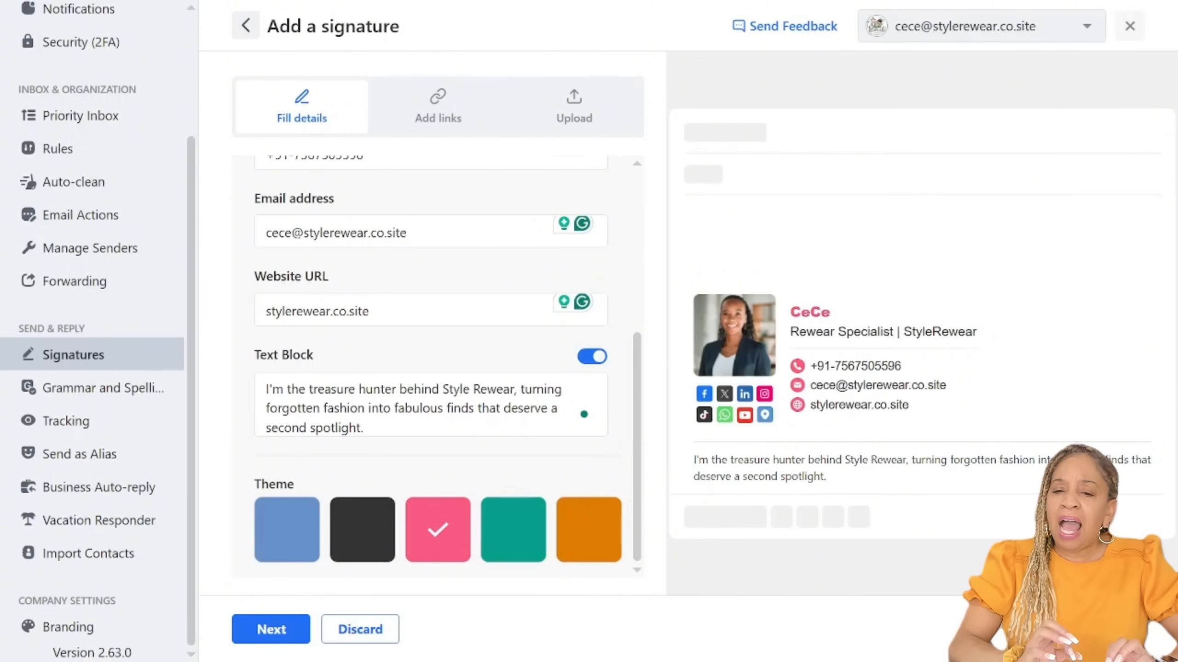
click(513, 530)
click(588, 530)
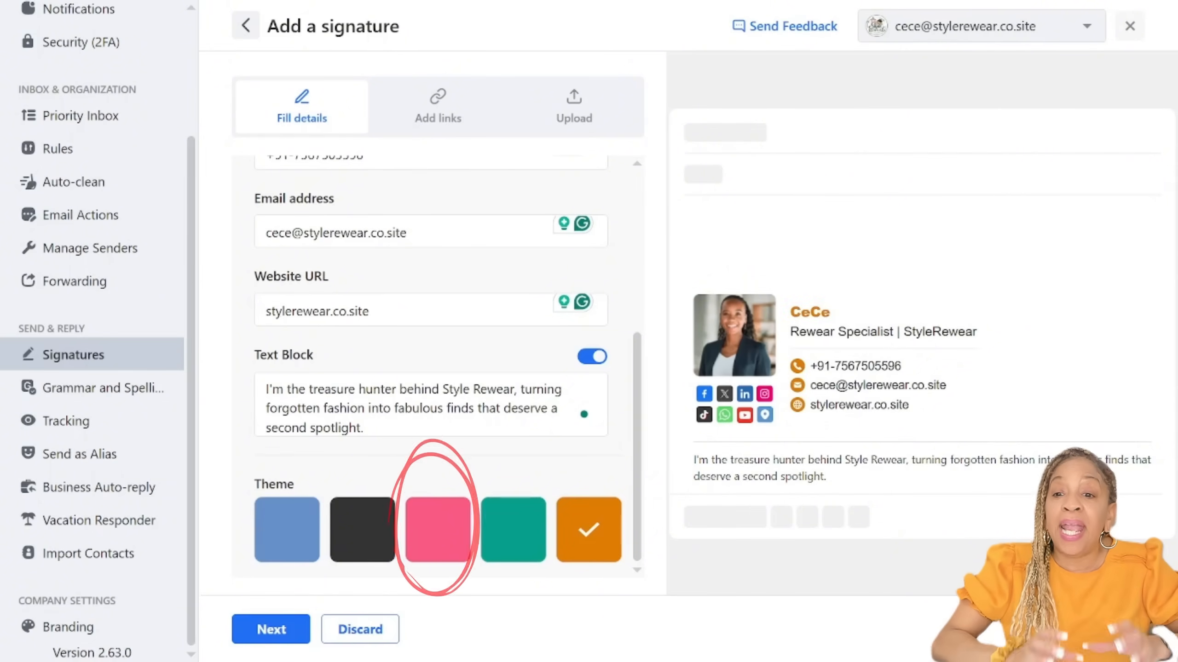
click(514, 530)
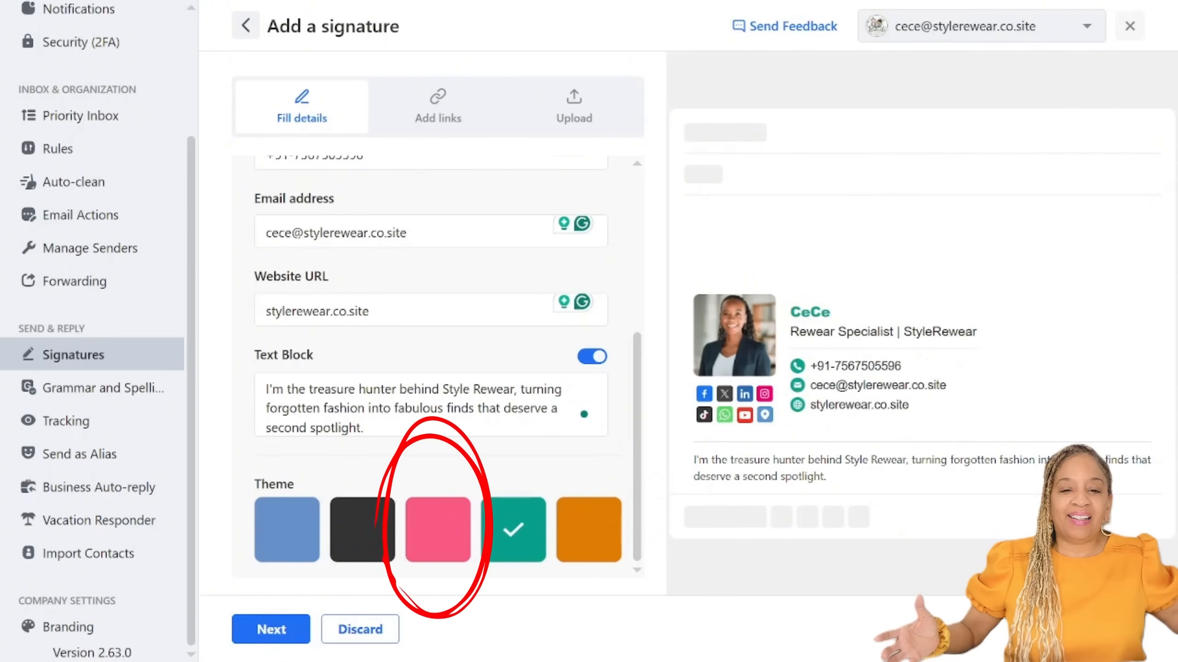
click(437, 530)
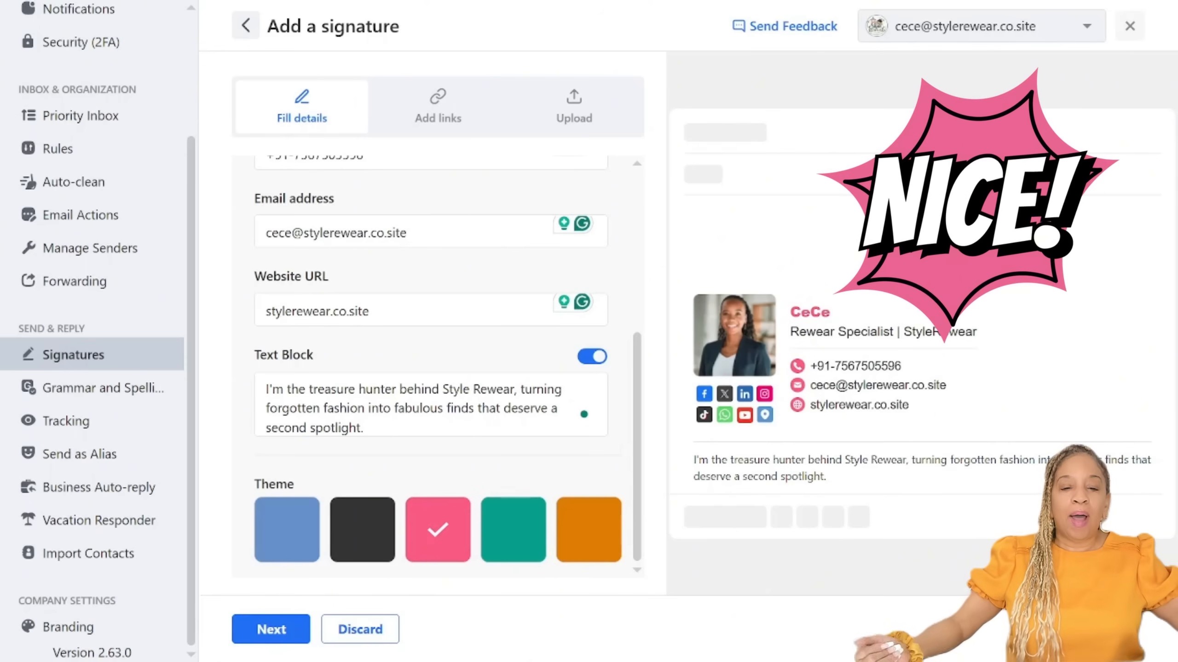
scroll(431, 366, up, 6)
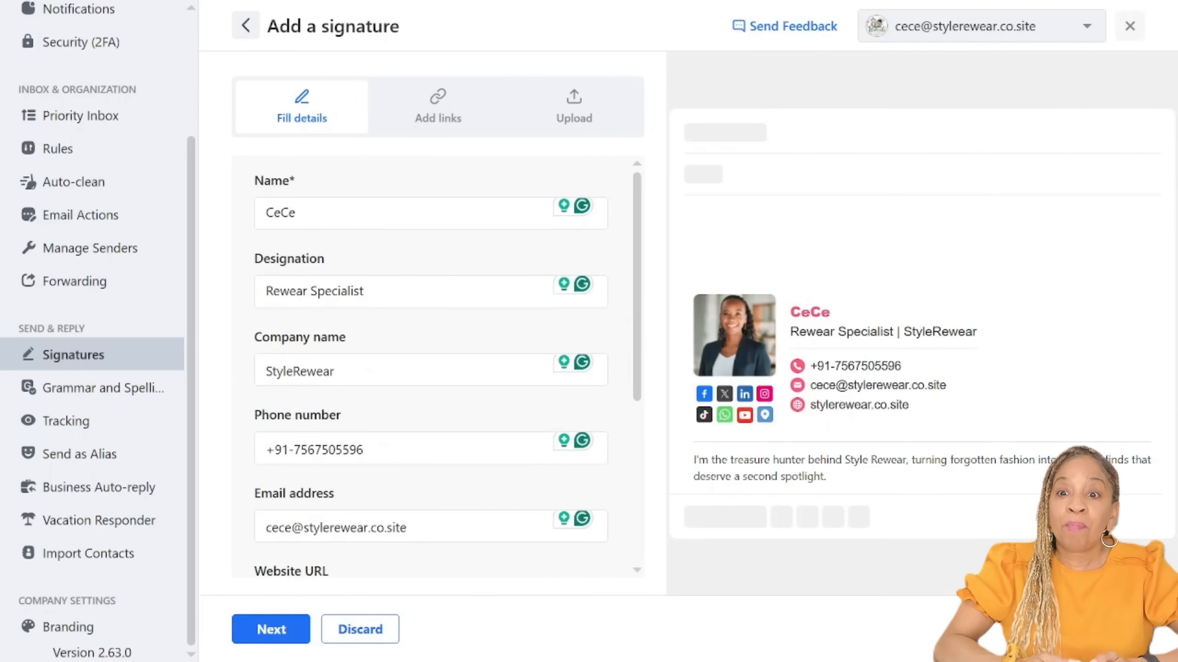
click(300, 371)
key(Left)
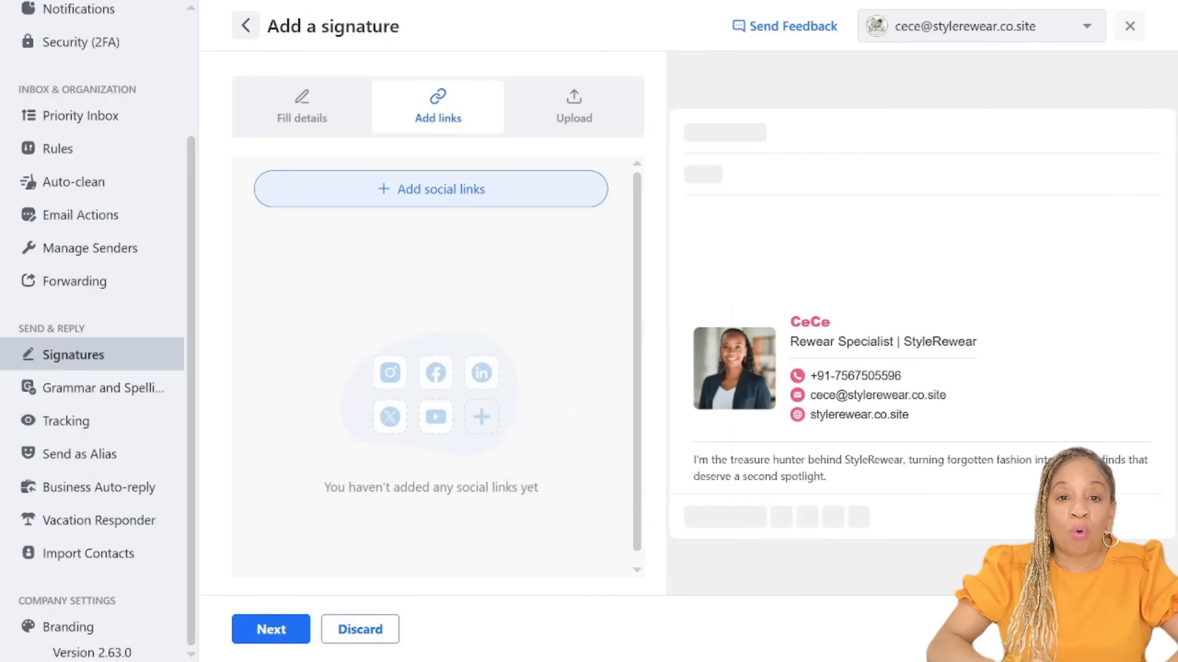
Step: Upload the StyleRewear1.png logo as the signature's picture and save the signature under the name "main signature"
click(574, 107)
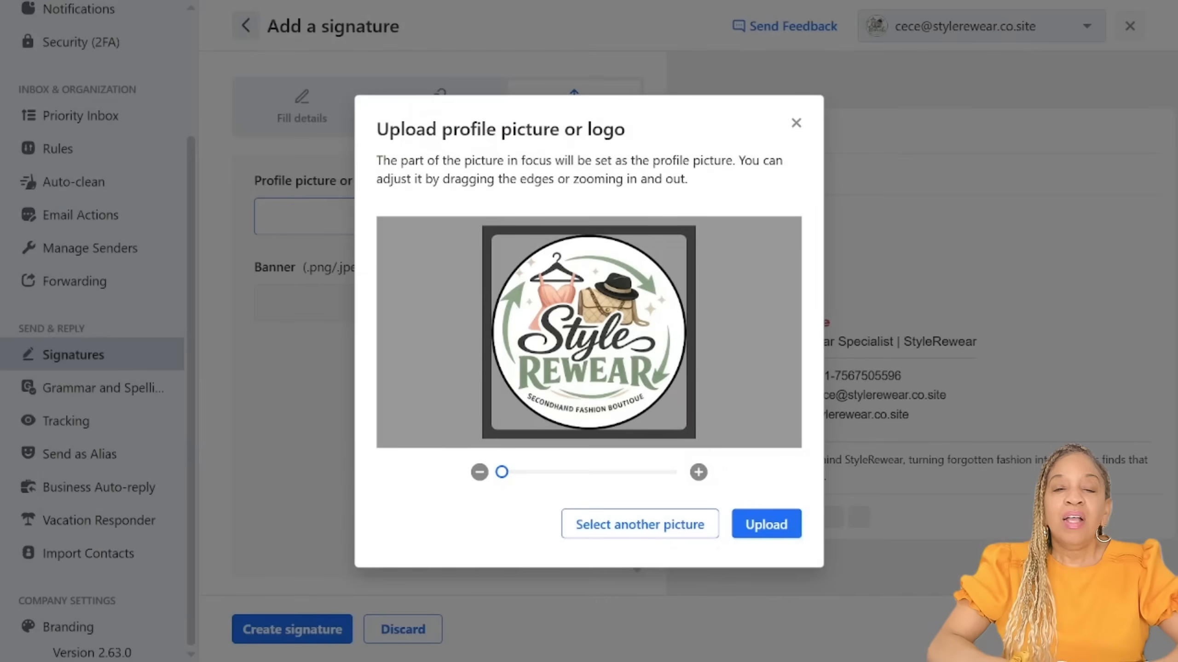
key(Return)
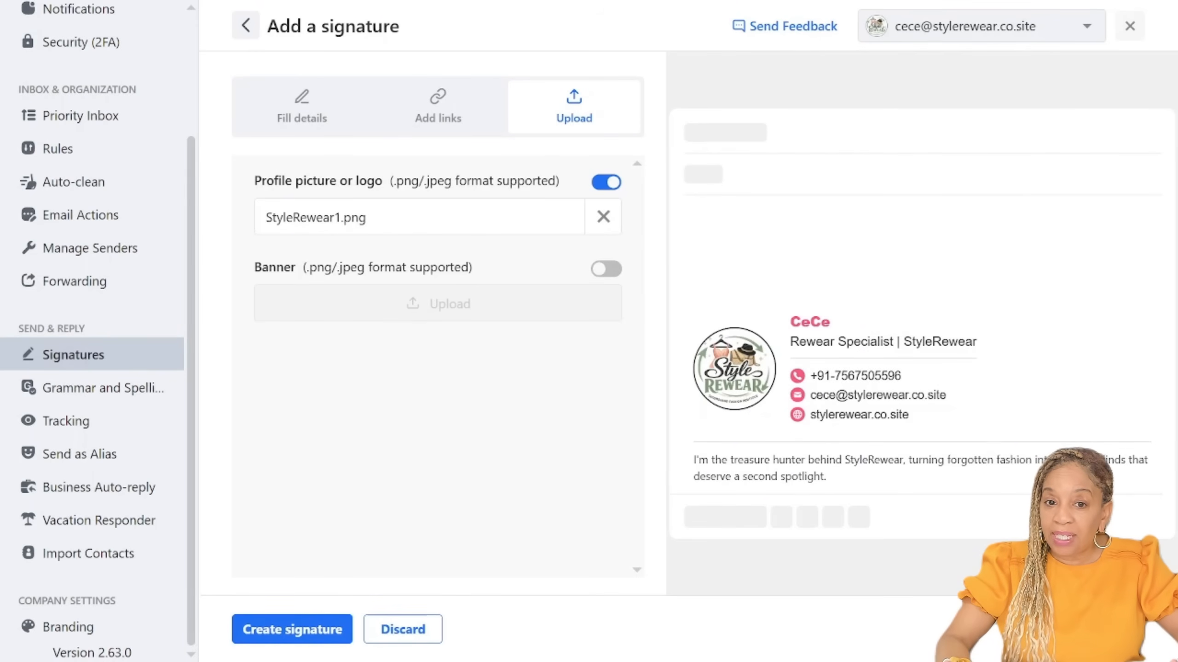
click(292, 629)
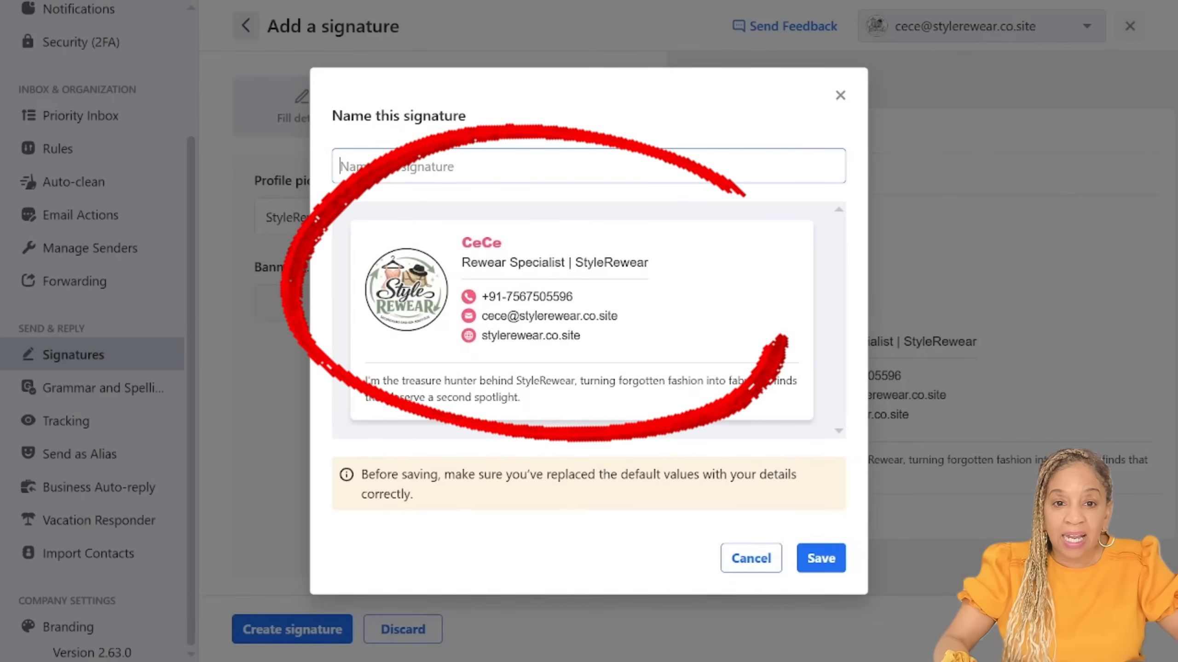
text(main signature)
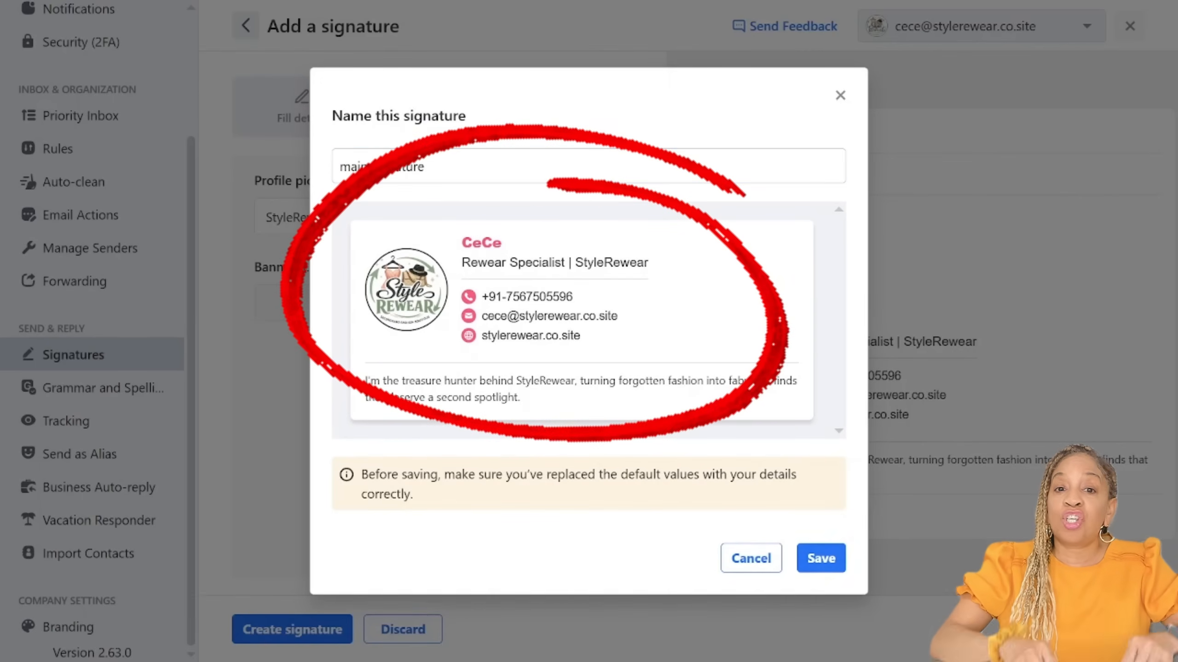
key(Return)
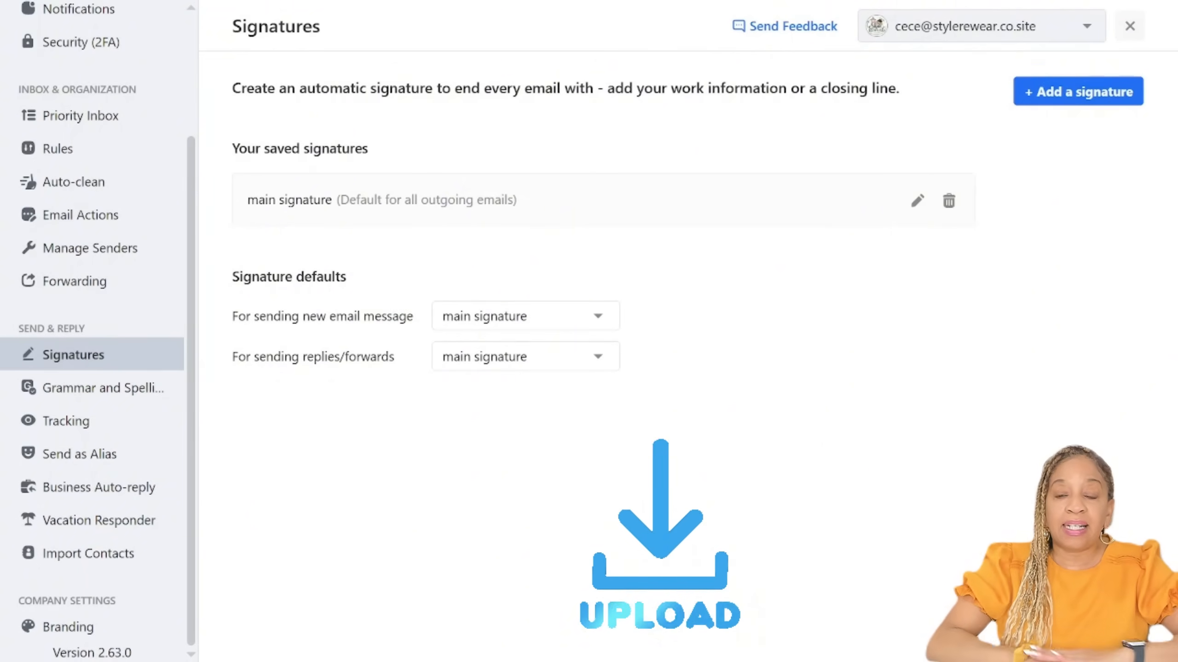
Step: Look through the Priority Inbox, Rules and Tracking settings of the mailbox
scroll(93, 325, up, 3)
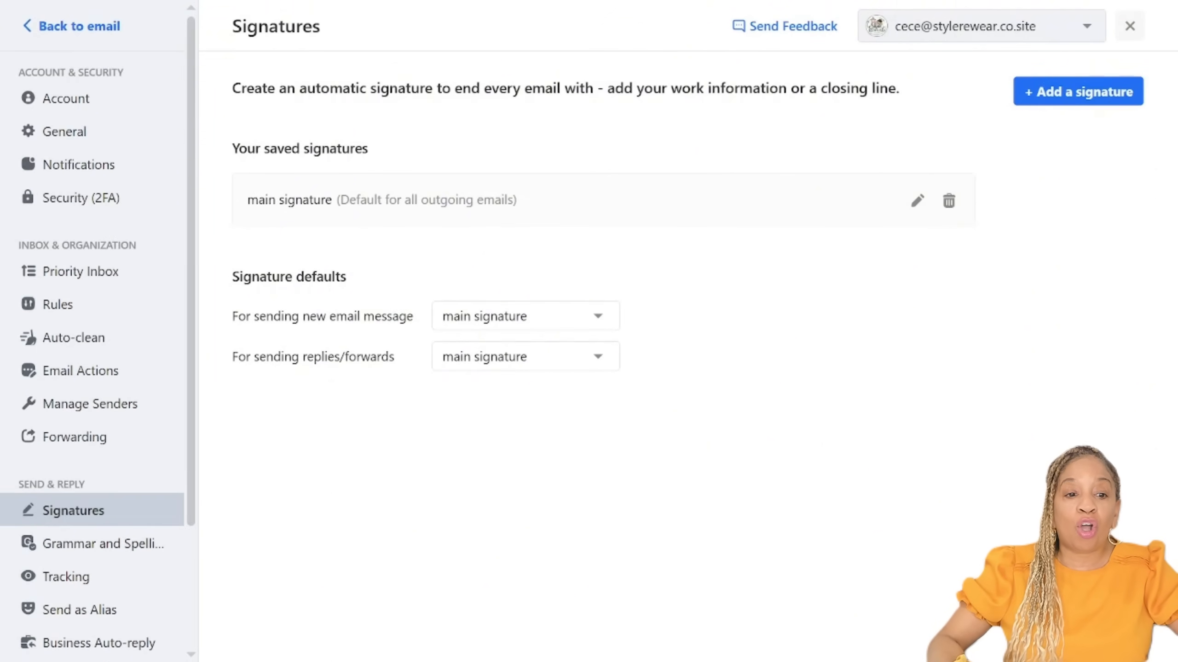
click(82, 271)
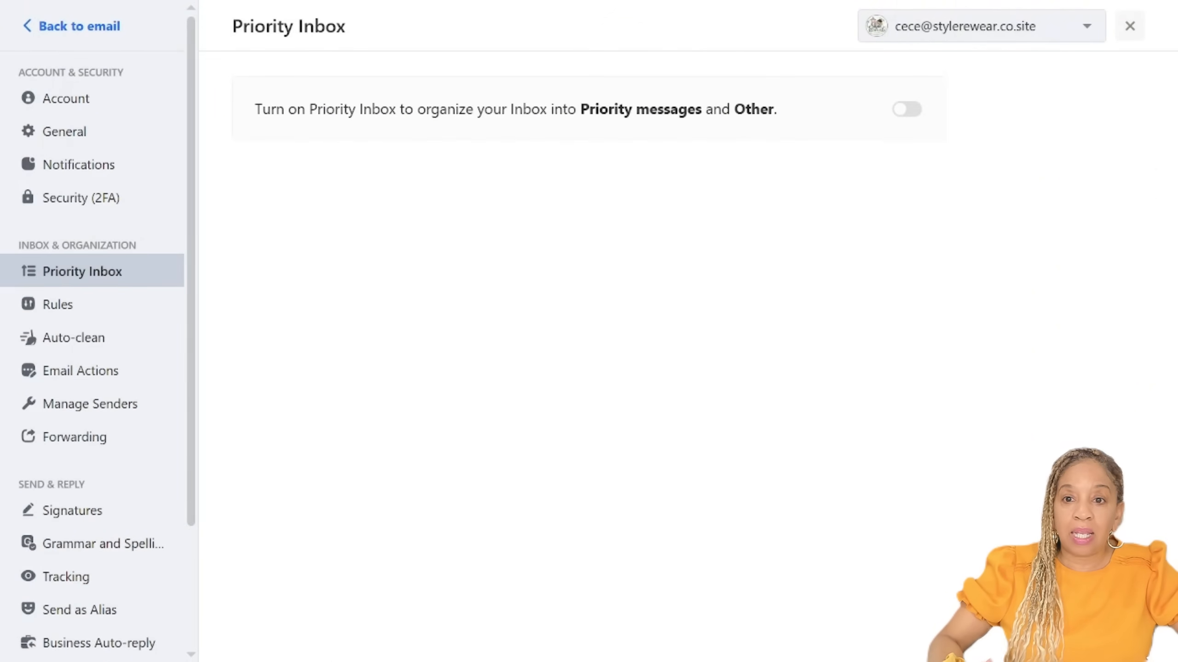
click(58, 304)
click(66, 577)
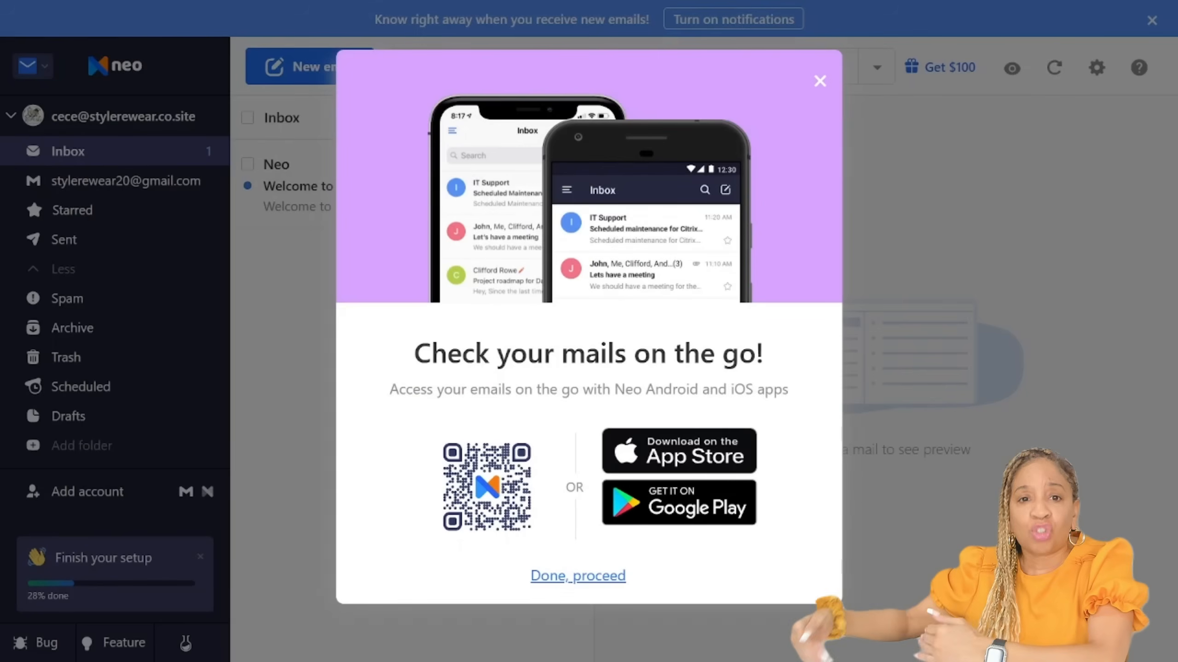
Step: Skip the mobile app prompt and start the sample email for trying out Email Tracking
click(578, 576)
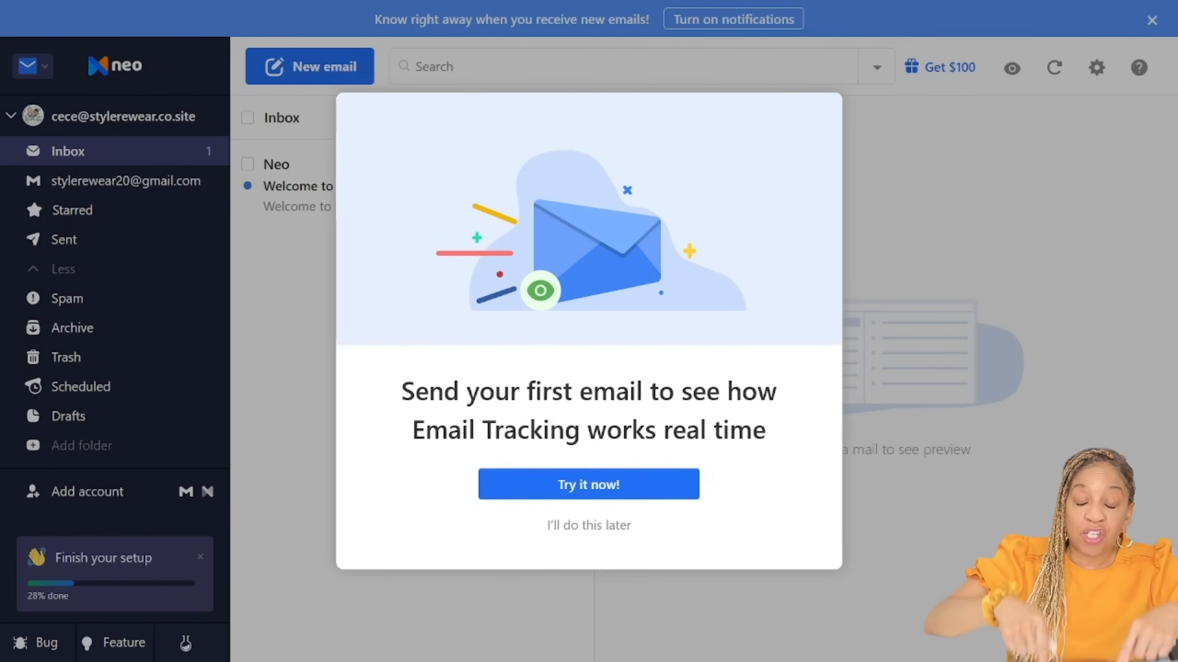
click(588, 485)
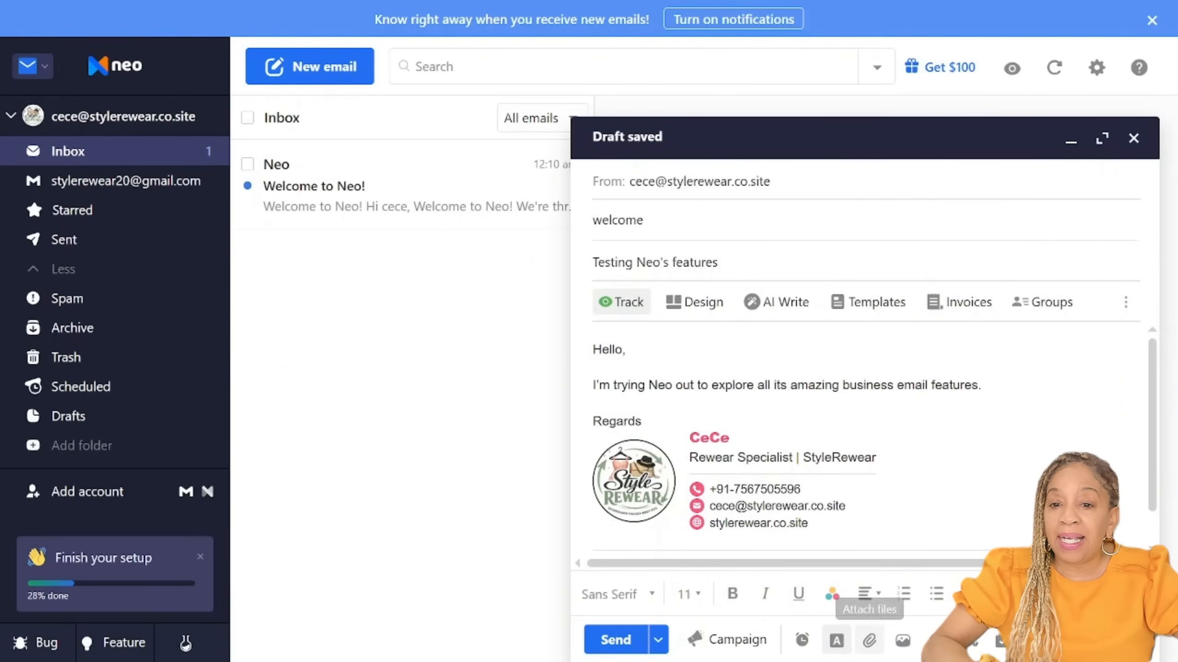
Step: Attach StyleRewear1.png as a tracked file to the "Testing Neo's features" email and send it to Neo's welcome address
click(869, 640)
click(584, 558)
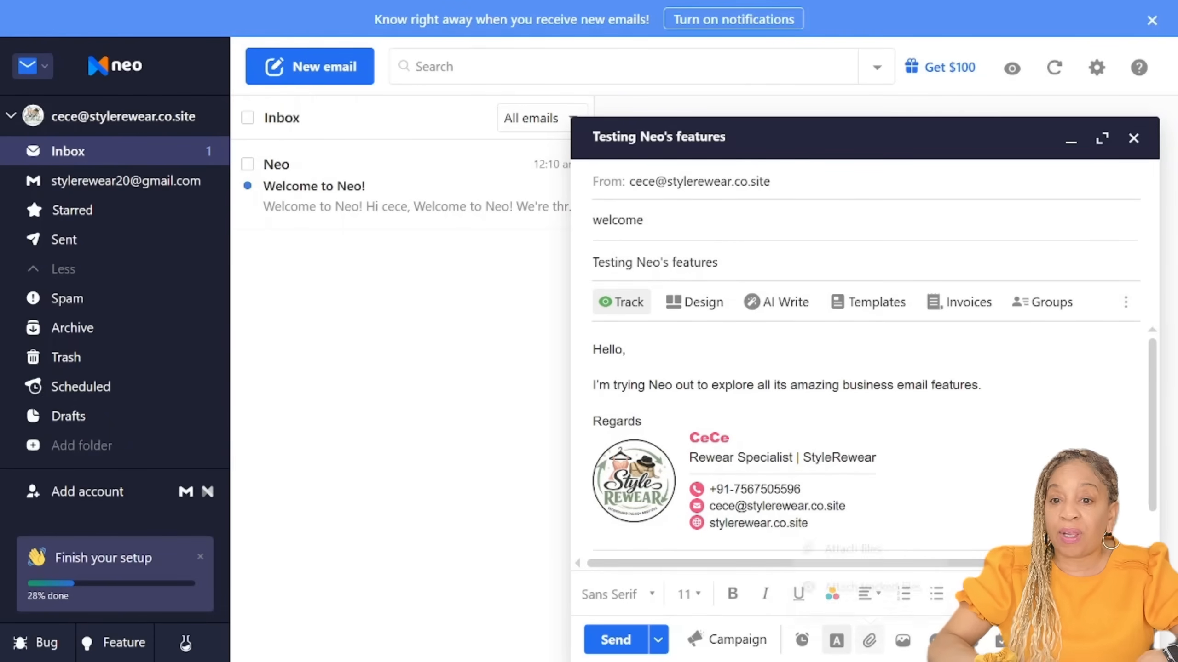
click(869, 640)
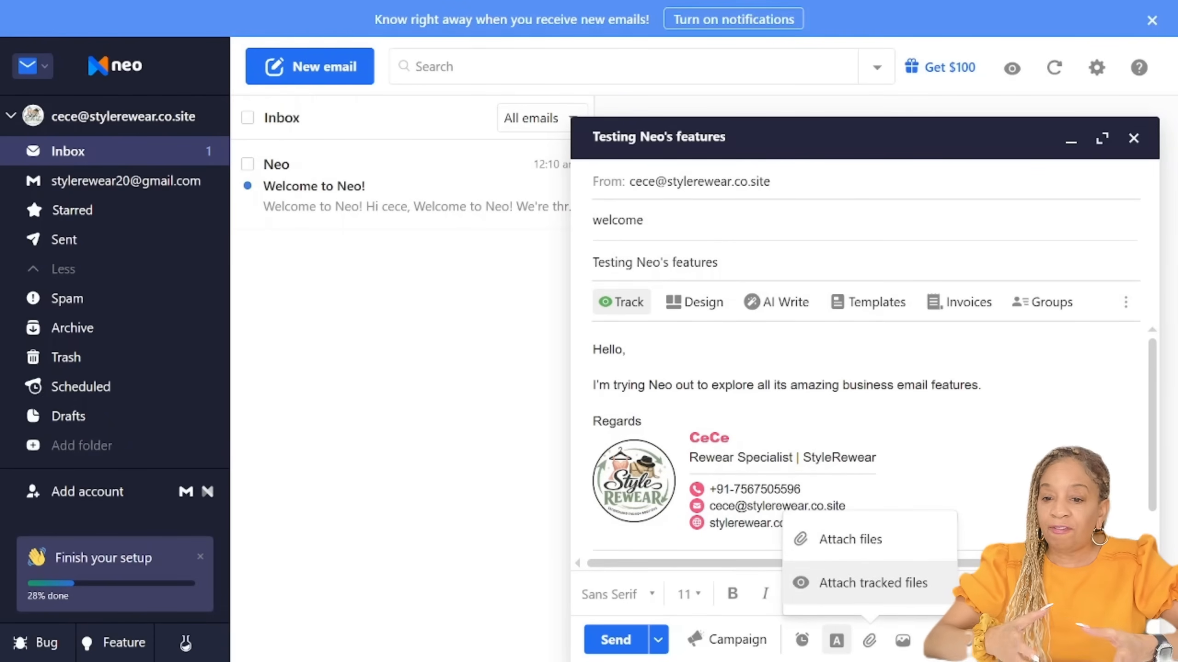
click(872, 583)
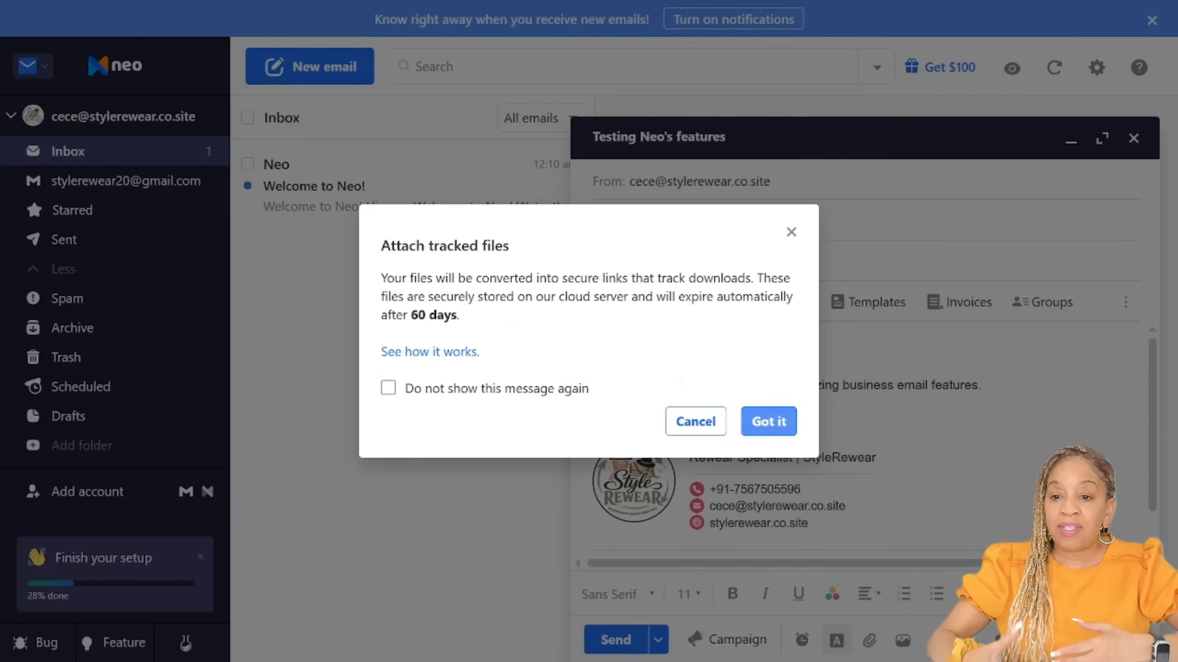
click(768, 422)
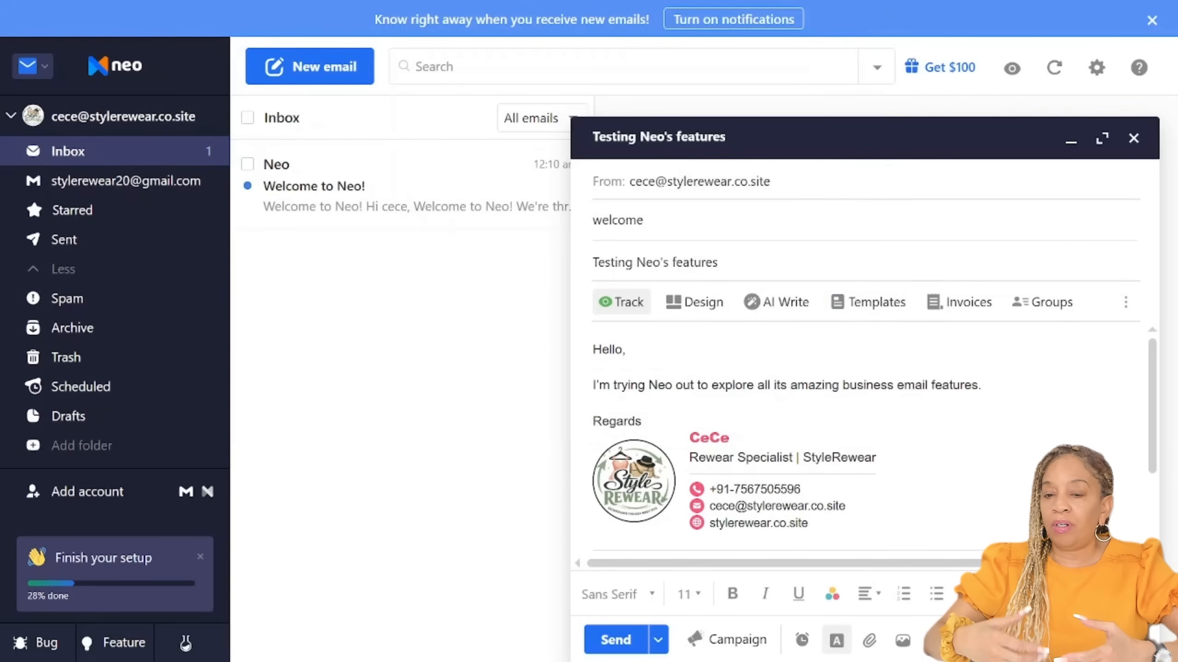
click(663, 220)
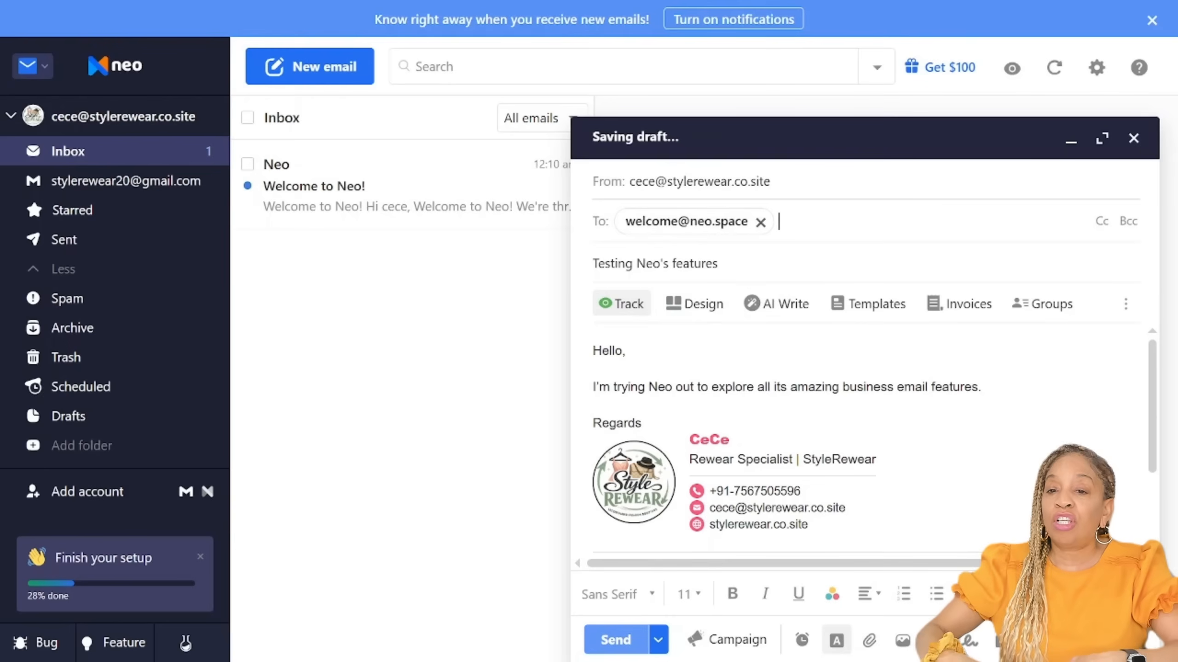
click(615, 639)
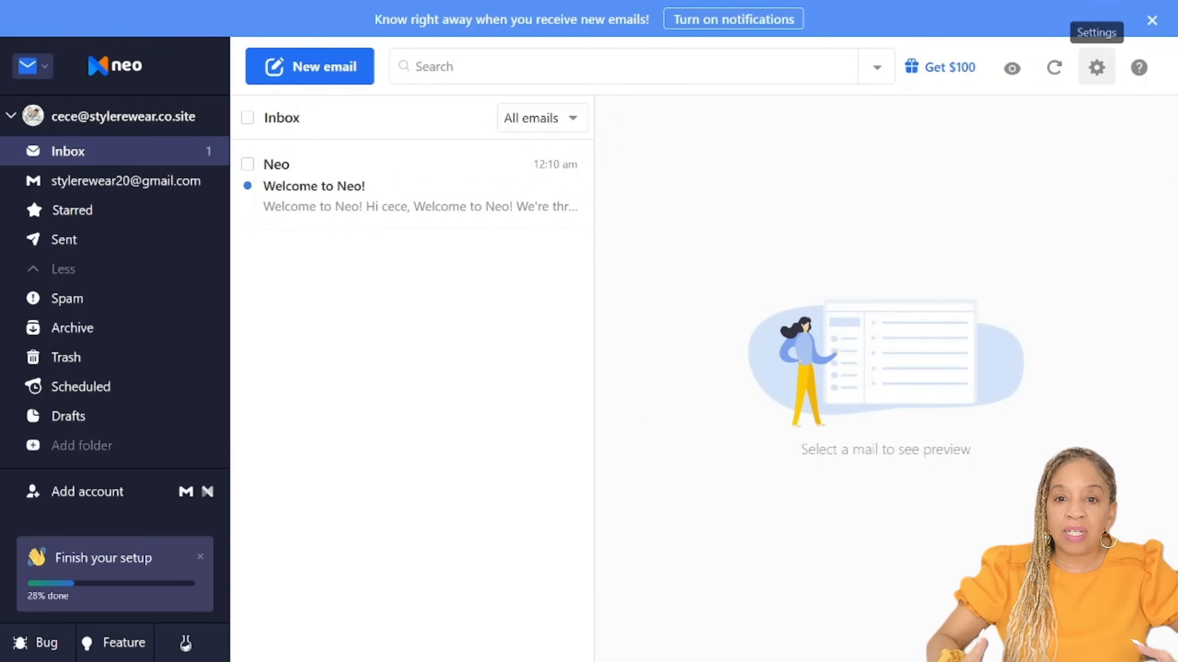
Step: Open the sent "Testing Neo's features" email and check the read receipts for recipient engagement
click(64, 239)
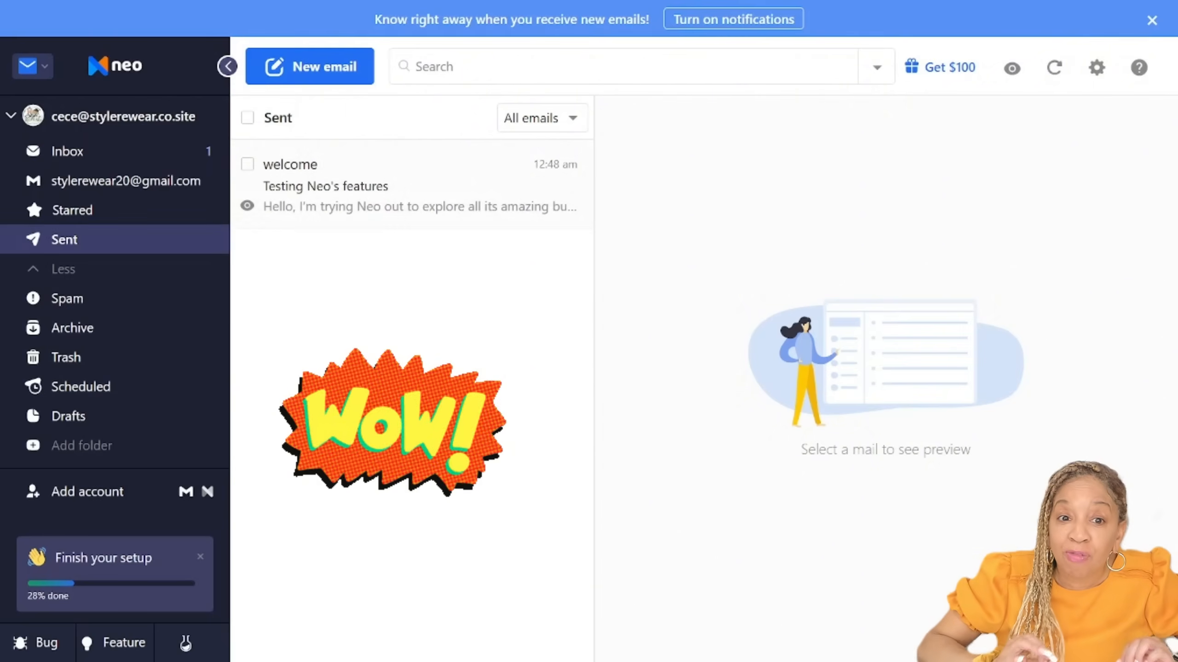
click(399, 187)
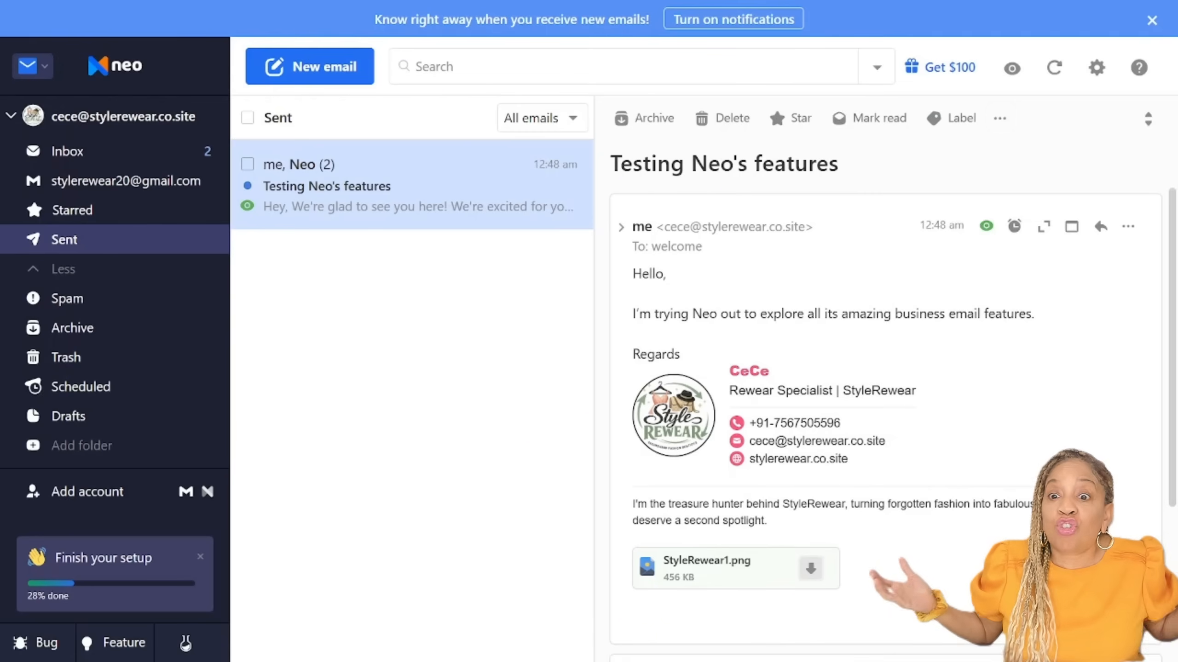
click(1011, 69)
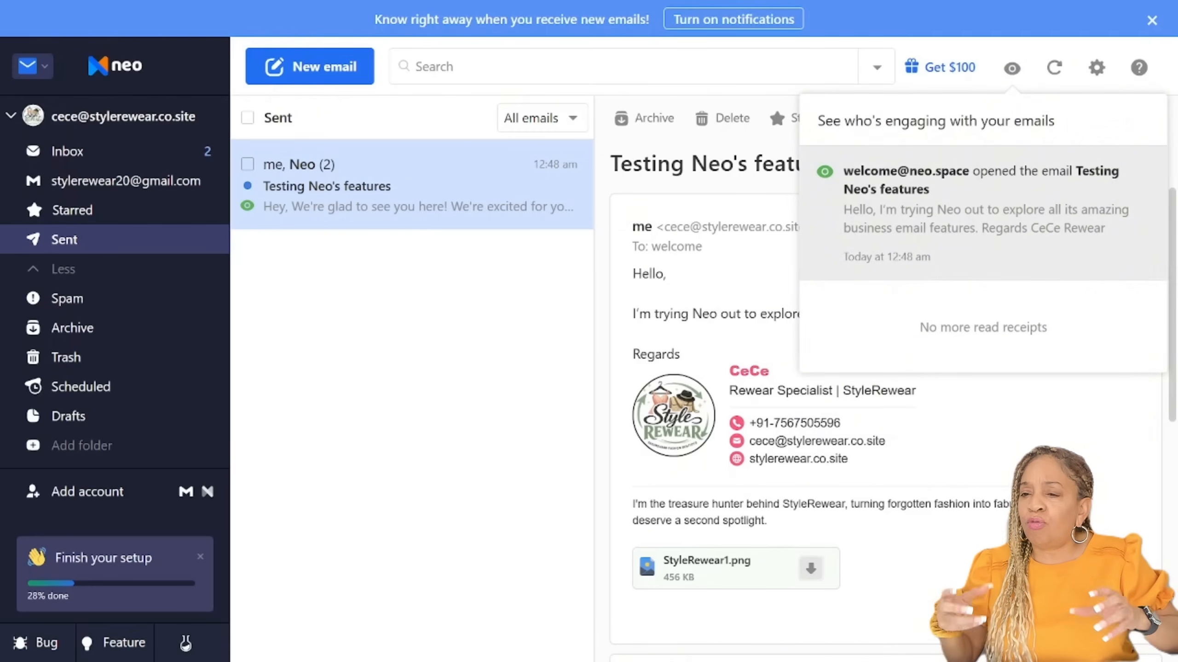
Step: Start a new email and open the AI assistant for help writing it from a prompt
click(309, 67)
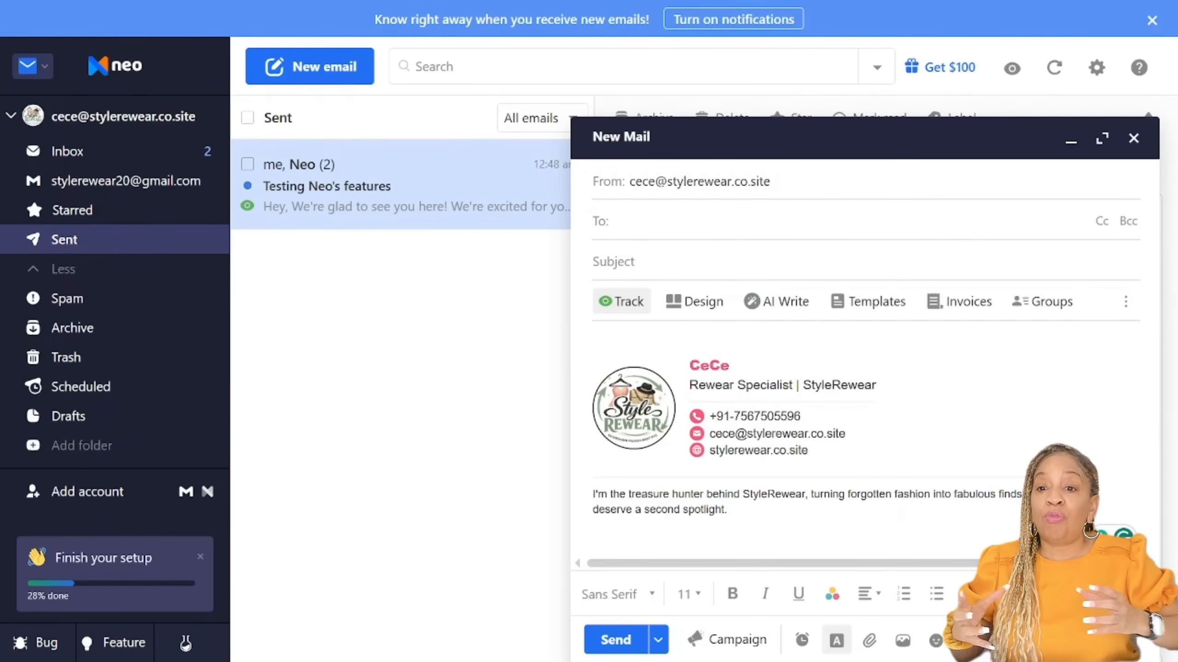
click(776, 301)
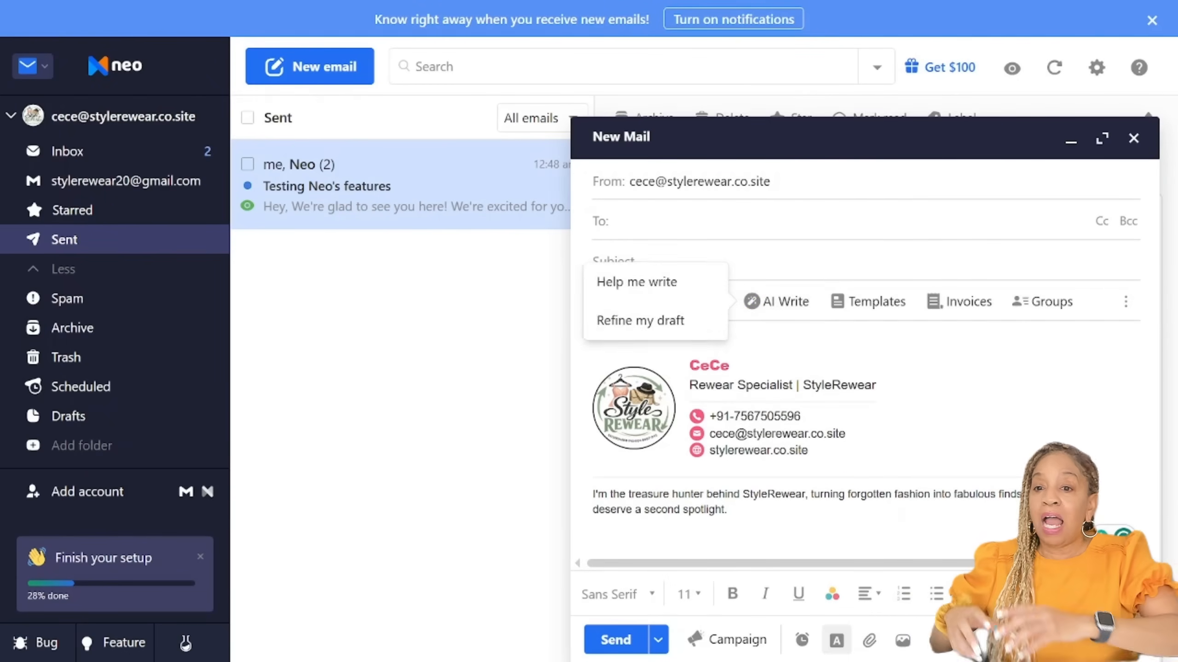
click(638, 282)
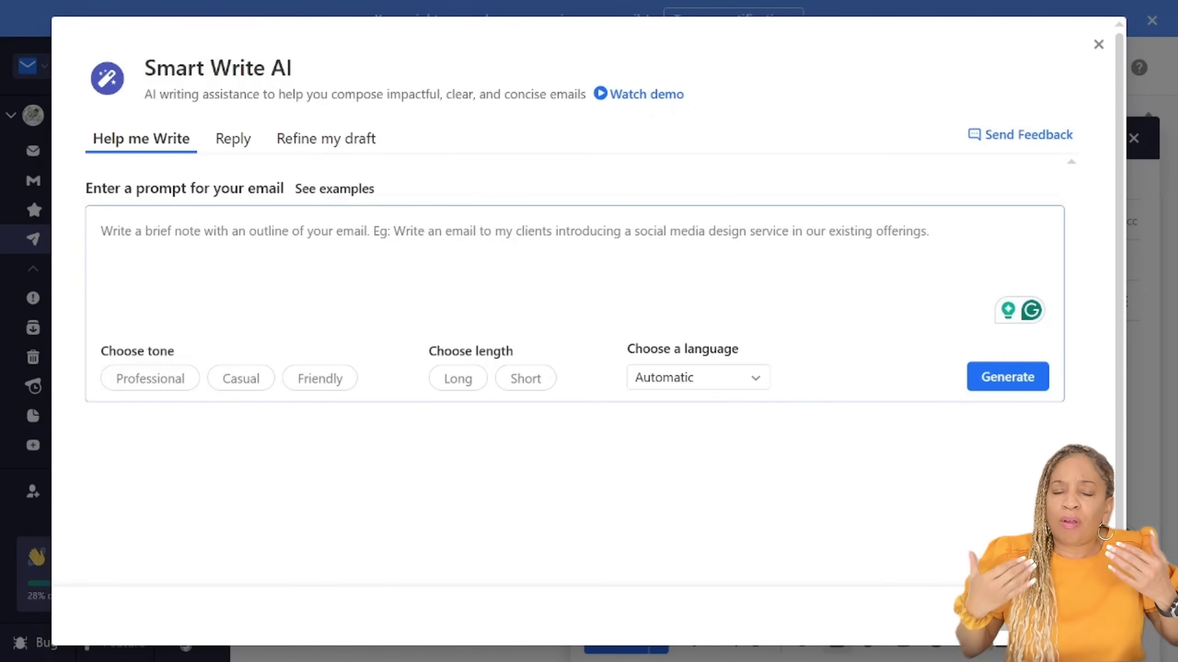
Step: Enter the AI prompt "Write a thank you email for a customer who just made a purchase from my online store, StyleRewear"
text(Write a thank you email for)
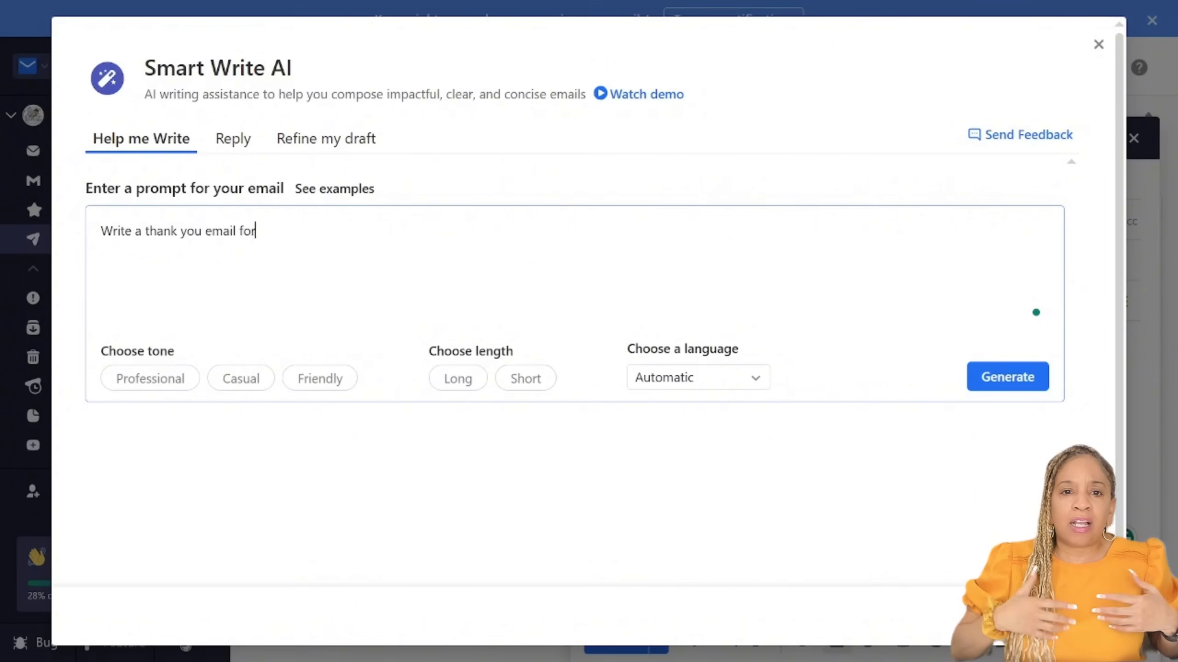
text( a customer who just made a purchase from my online store StyleRewear)
click(489, 231)
text(online store)
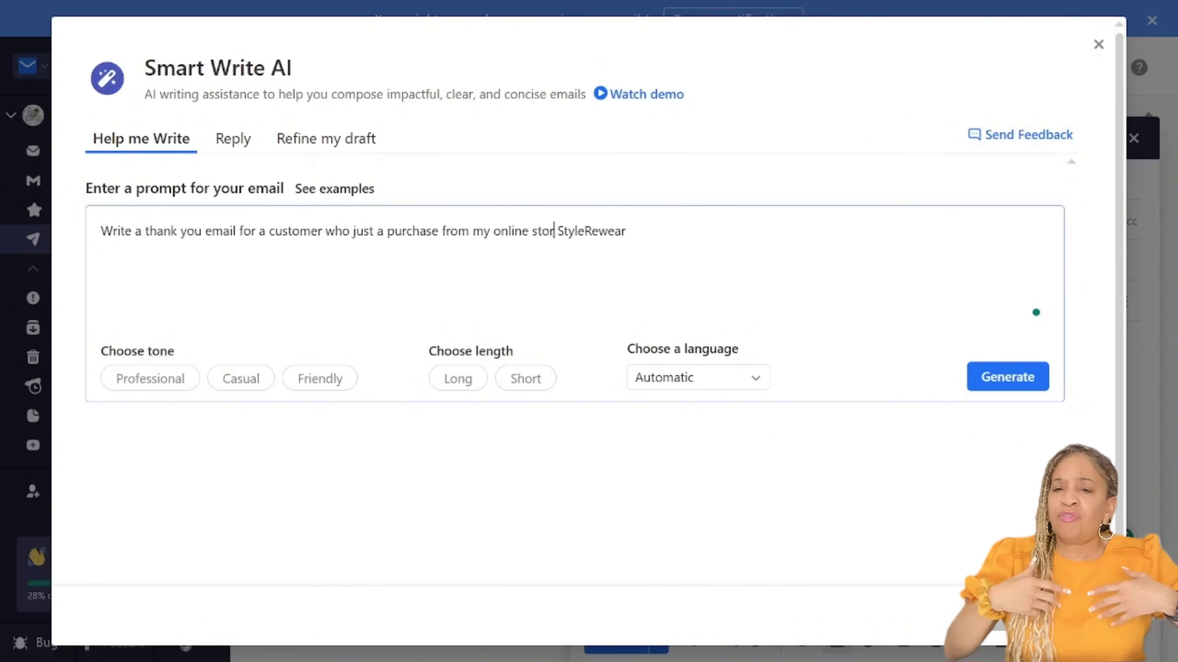
click(373, 231)
text(made)
mouse_move(633, 231)
Step: Choose the Professional tone and Short length for the AI-written thank you email
click(658, 282)
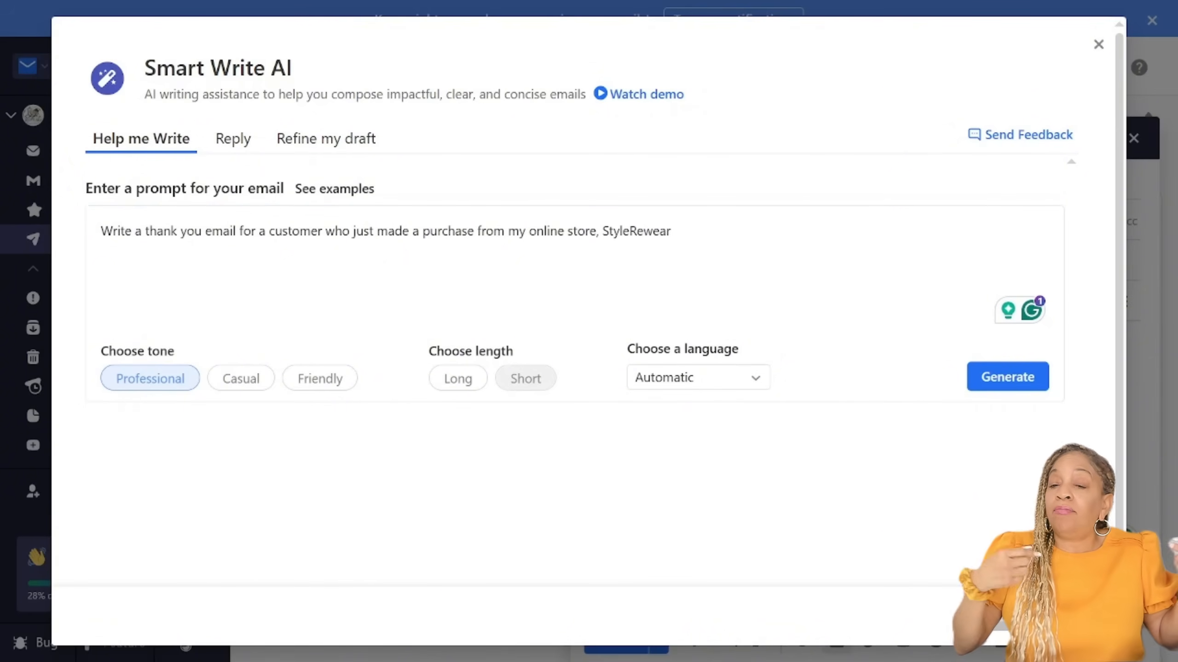
click(525, 378)
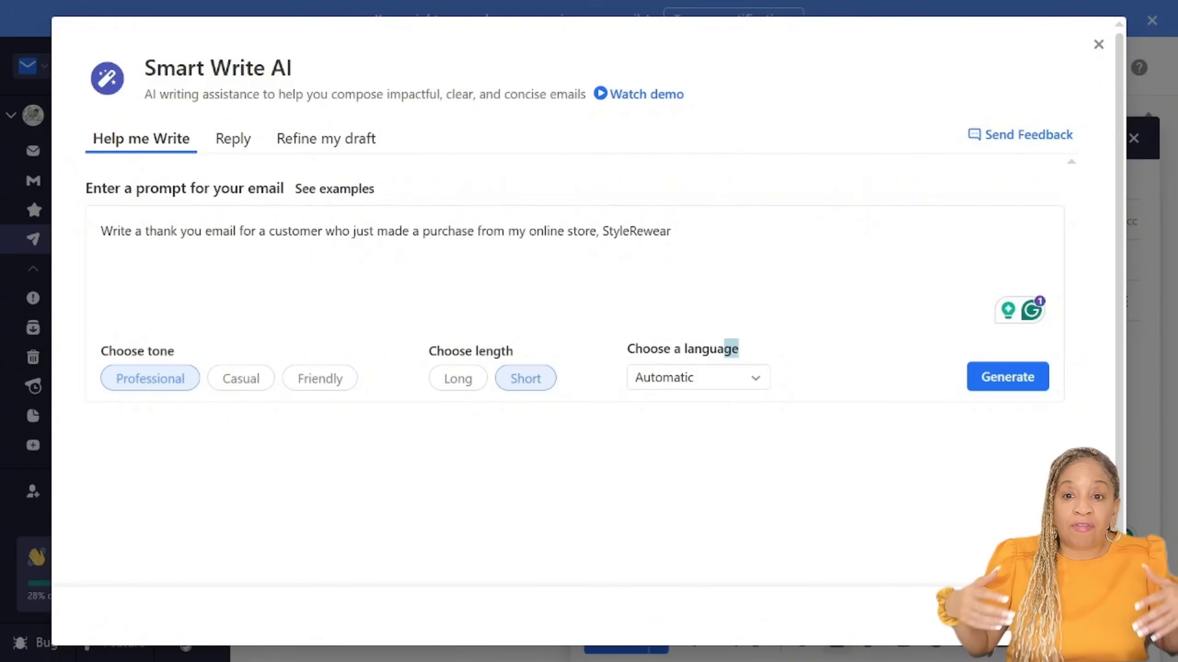
Step: Set the language of the AI-written thank you email to English
click(698, 378)
scroll(698, 131, down, 2)
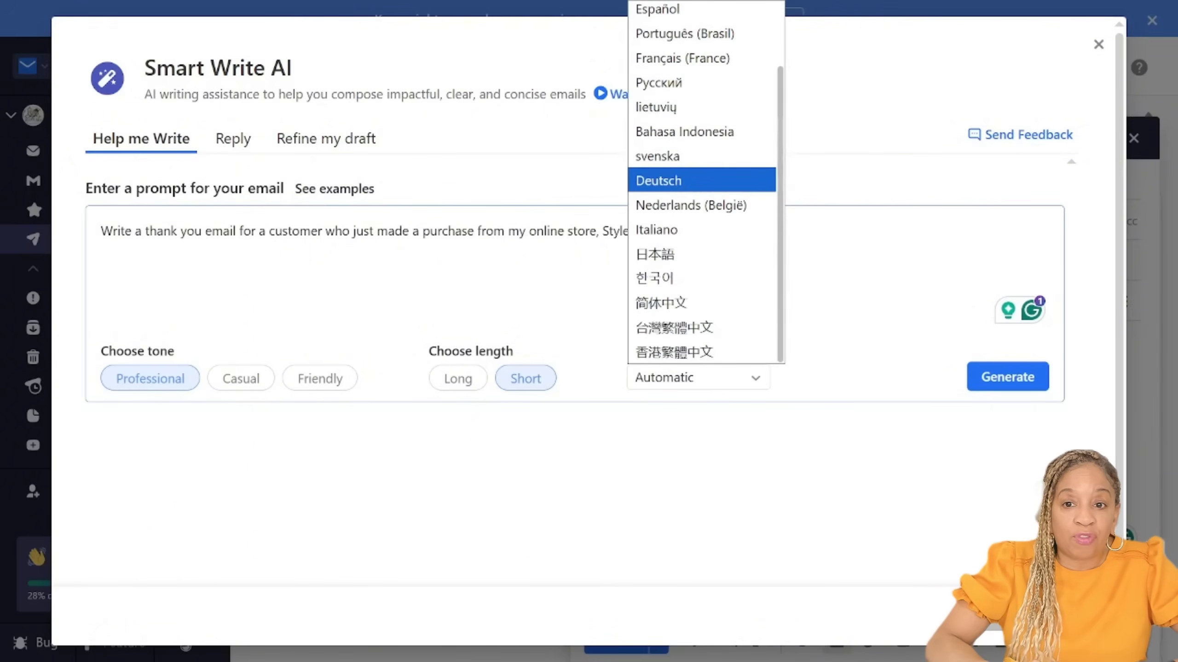
scroll(701, 183, up, 3)
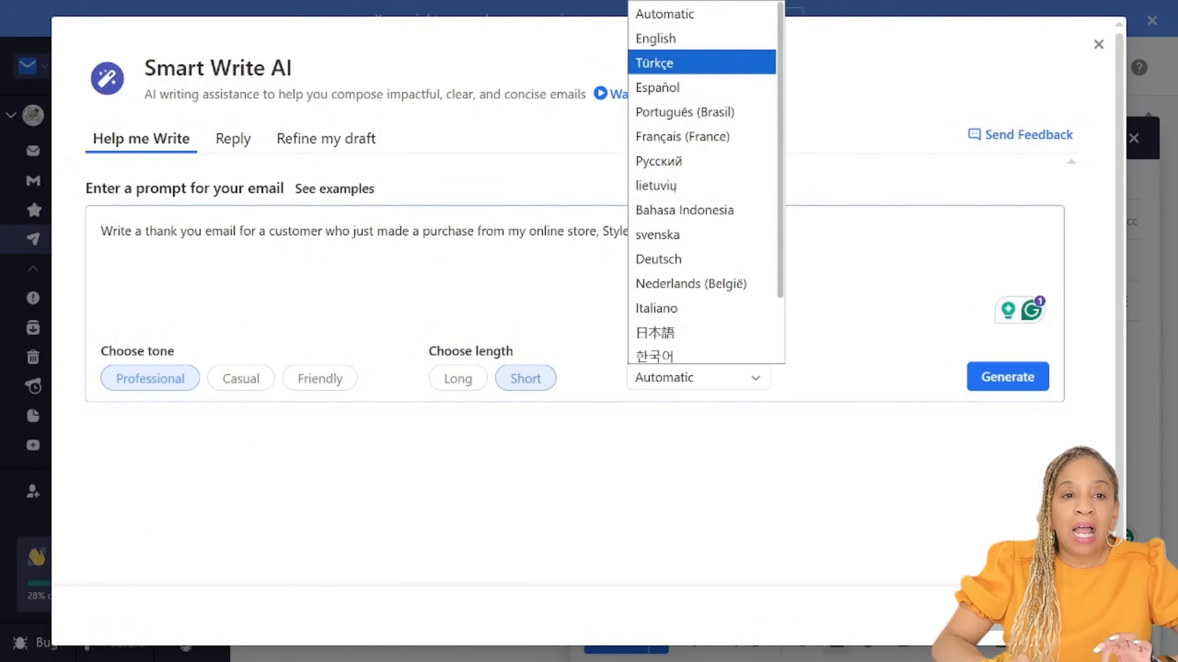
click(655, 38)
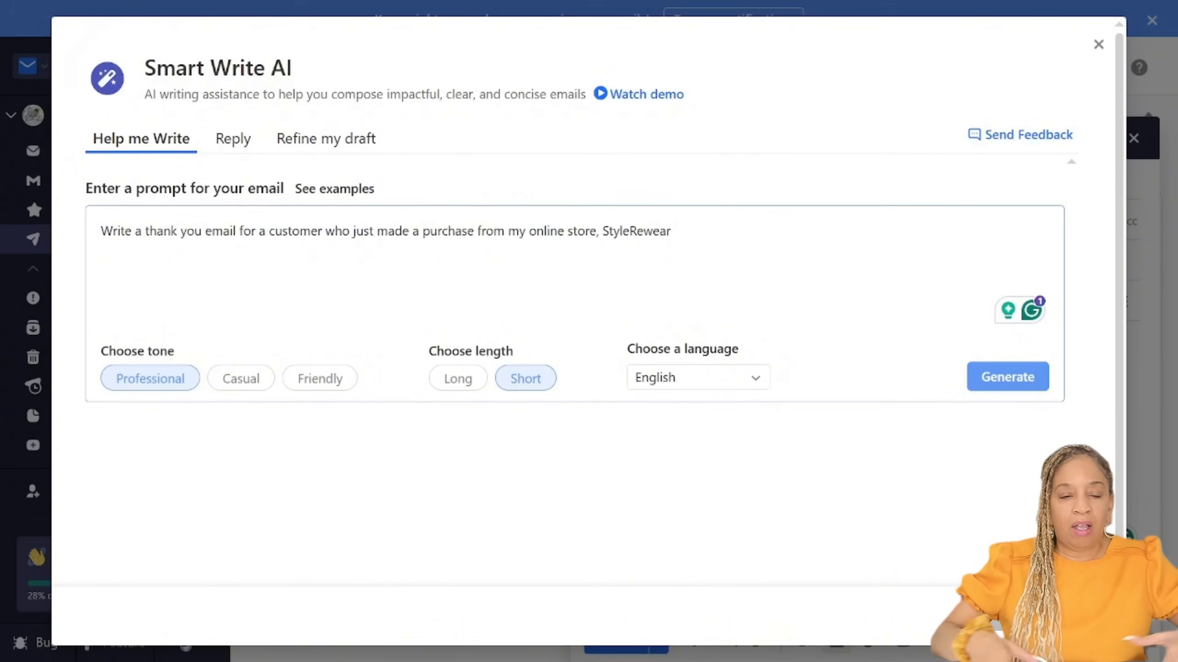
Step: Generate the AI thank you email, insert it into the new message and review the draft
click(1007, 377)
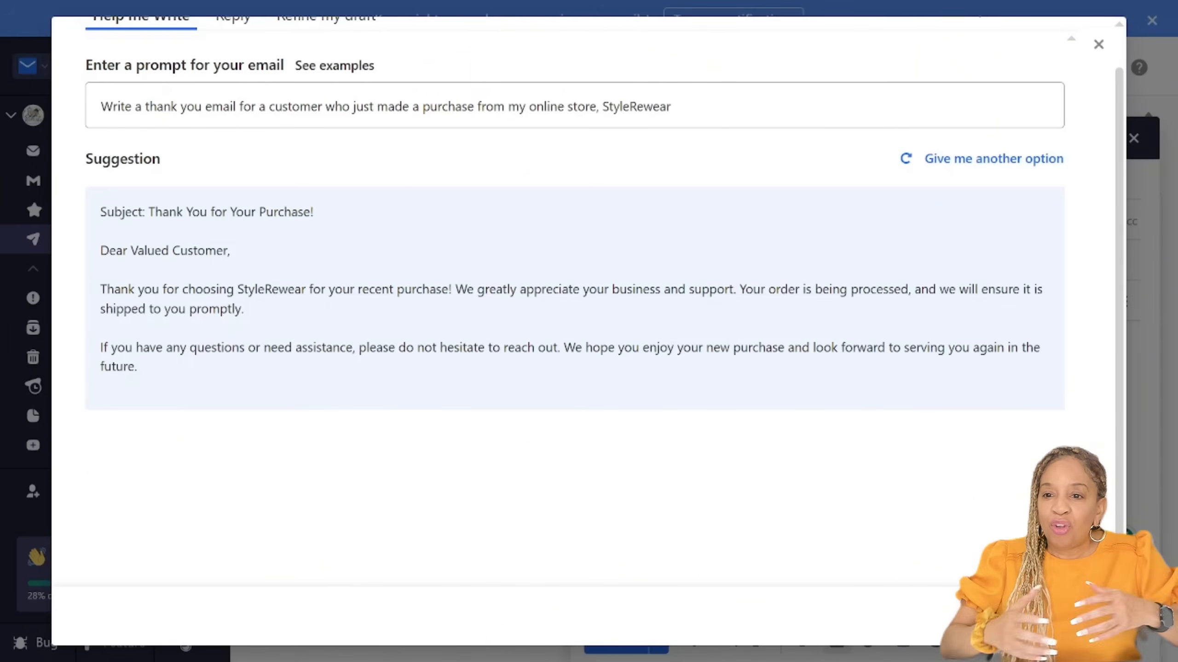
click(1019, 616)
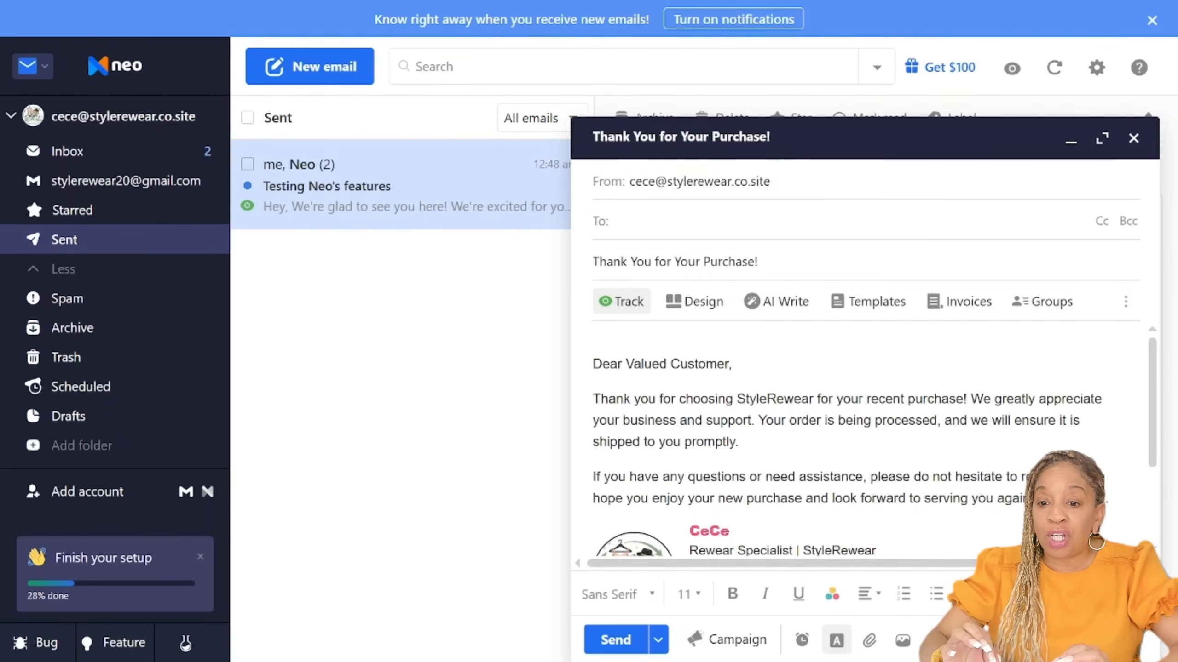
scroll(866, 440, down, 2)
scroll(866, 441, up, 2)
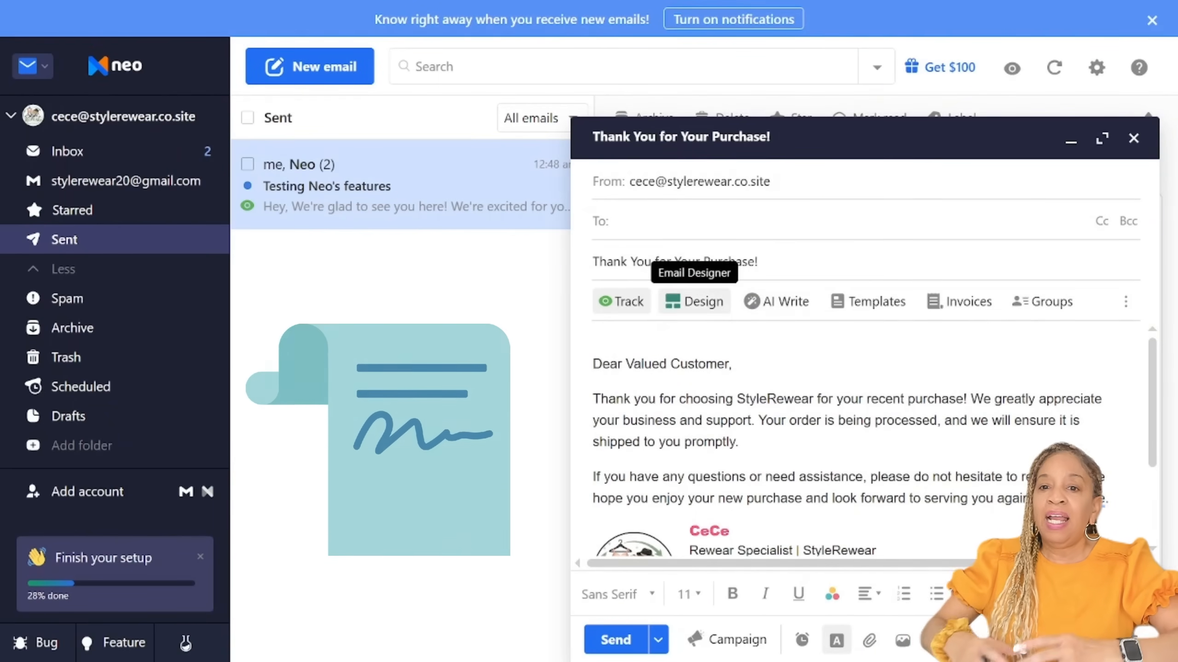
Step: Enter the recipient's email address for the "Thank You for Your Purchase!" email and send it
text(n)
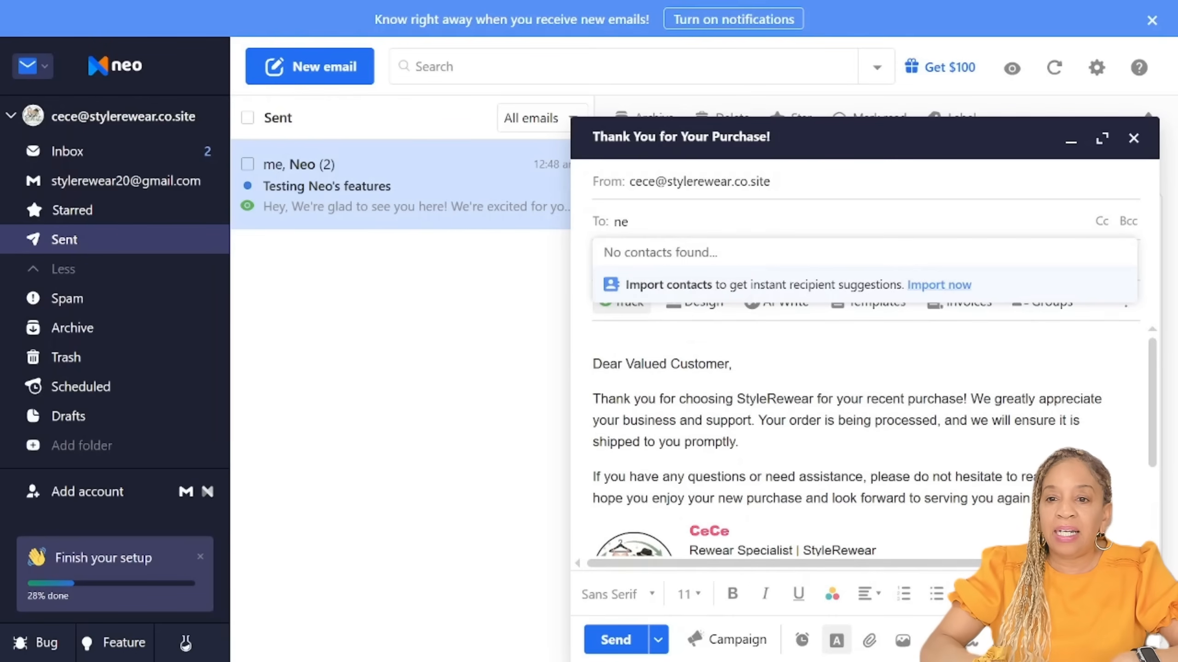
key(BackSpace)
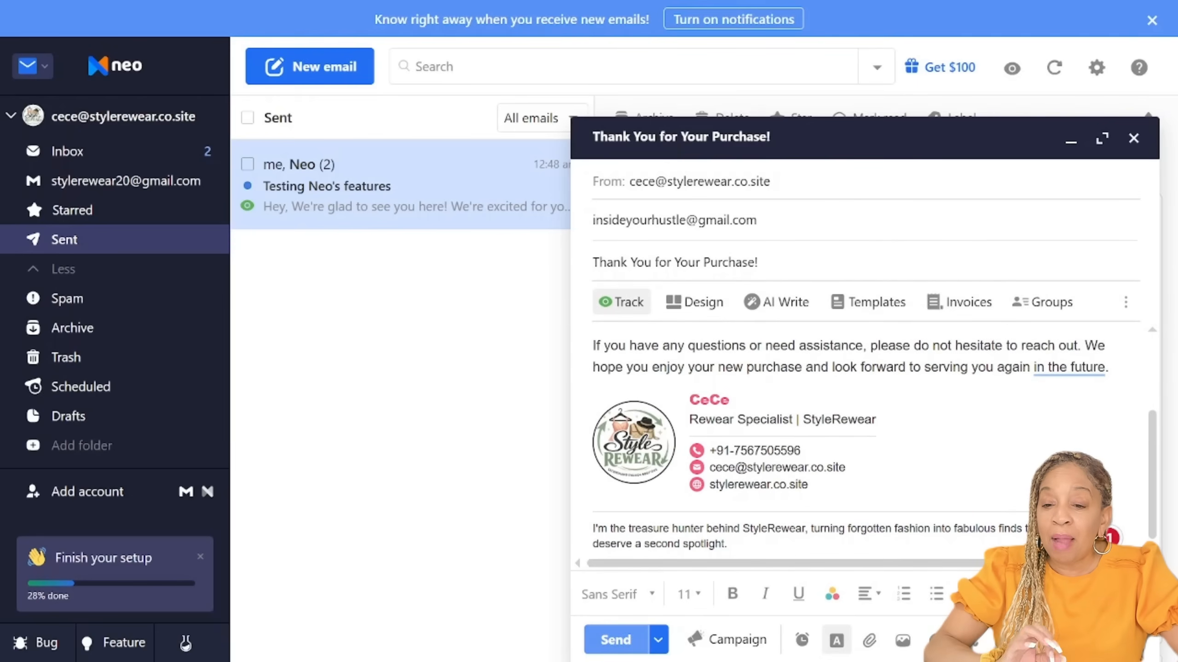
click(615, 640)
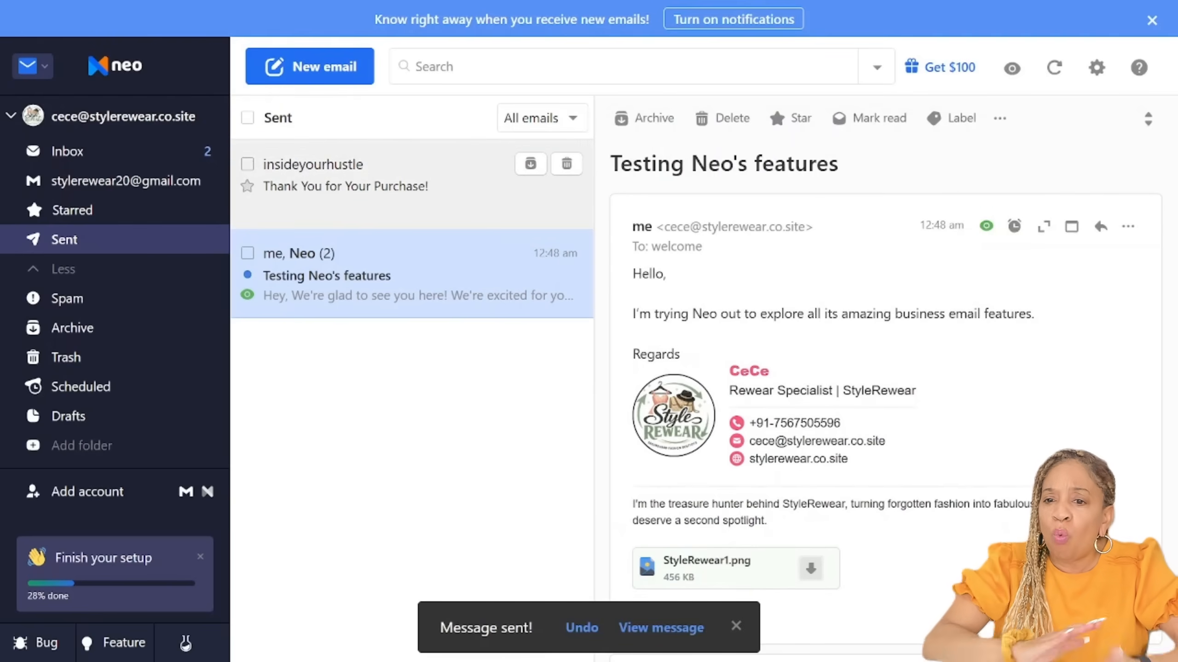
Step: Review the sent "Thank You for Your Purchase!" email and rate the Smart Write experience five stars
click(398, 186)
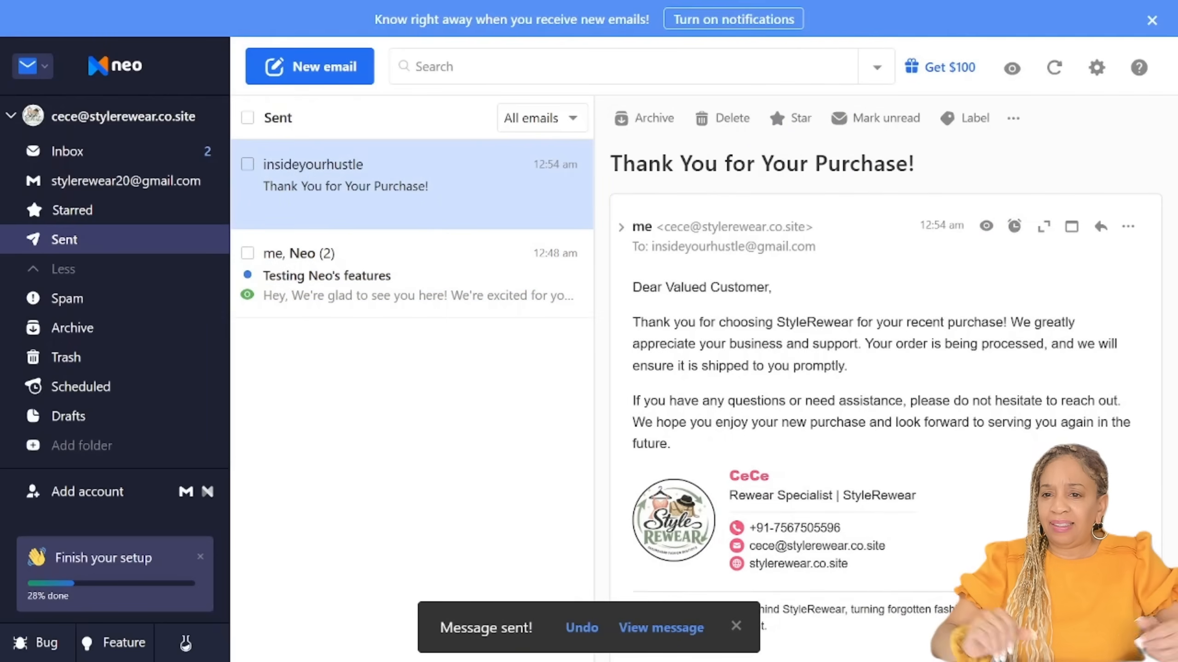
scroll(881, 371, down, 3)
scroll(881, 371, up, 2)
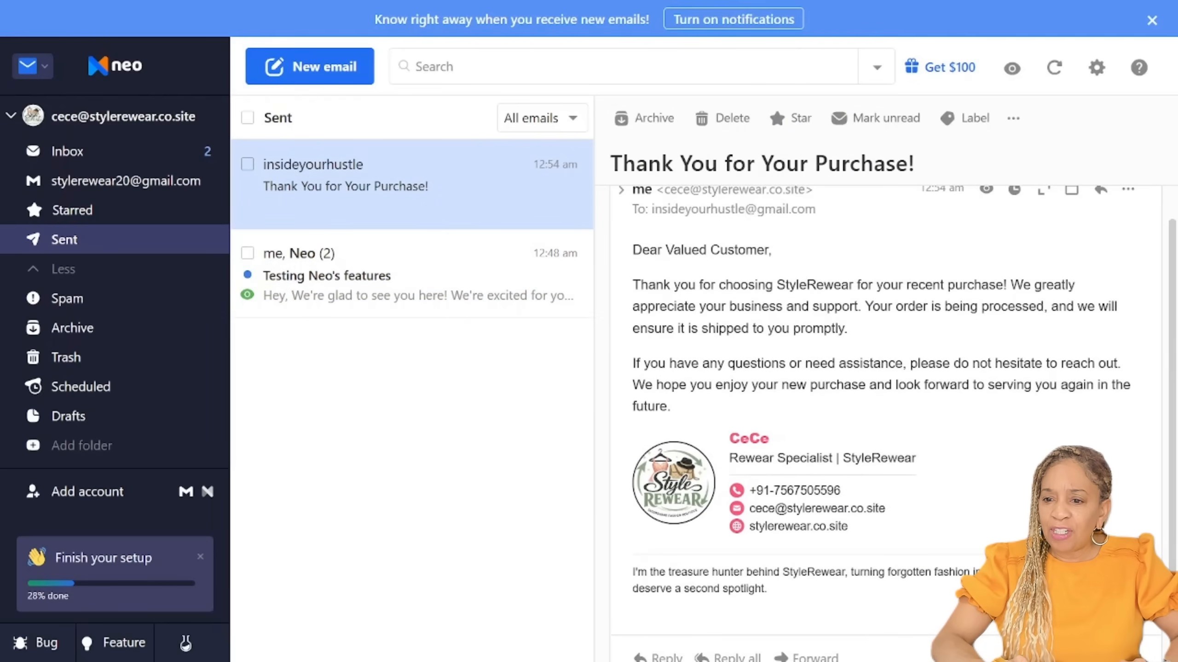
scroll(881, 371, up, 1)
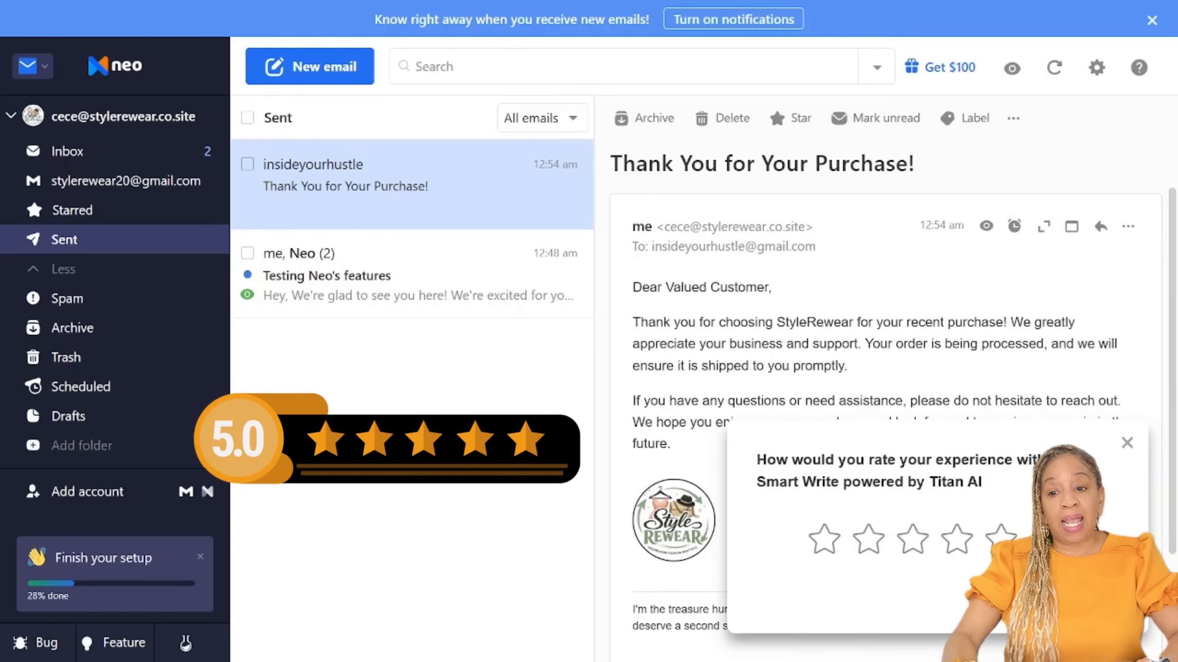
click(1000, 539)
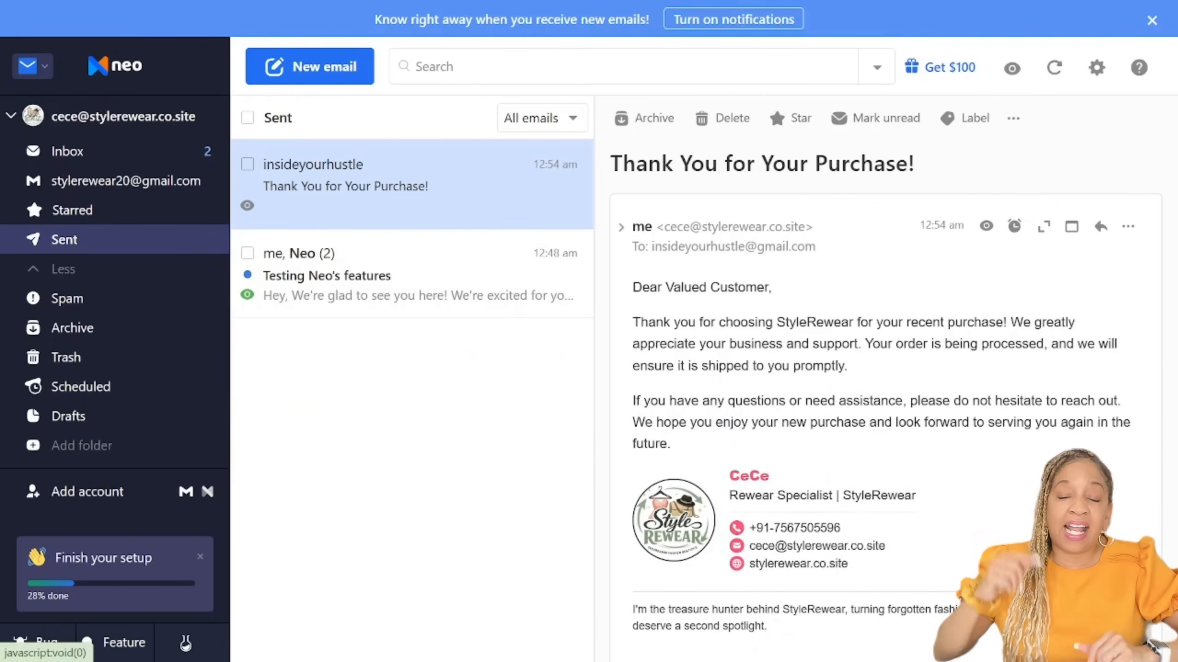
Step: Open the Invoice Builder, preview the E-commerce template and start an invoice from it
click(32, 66)
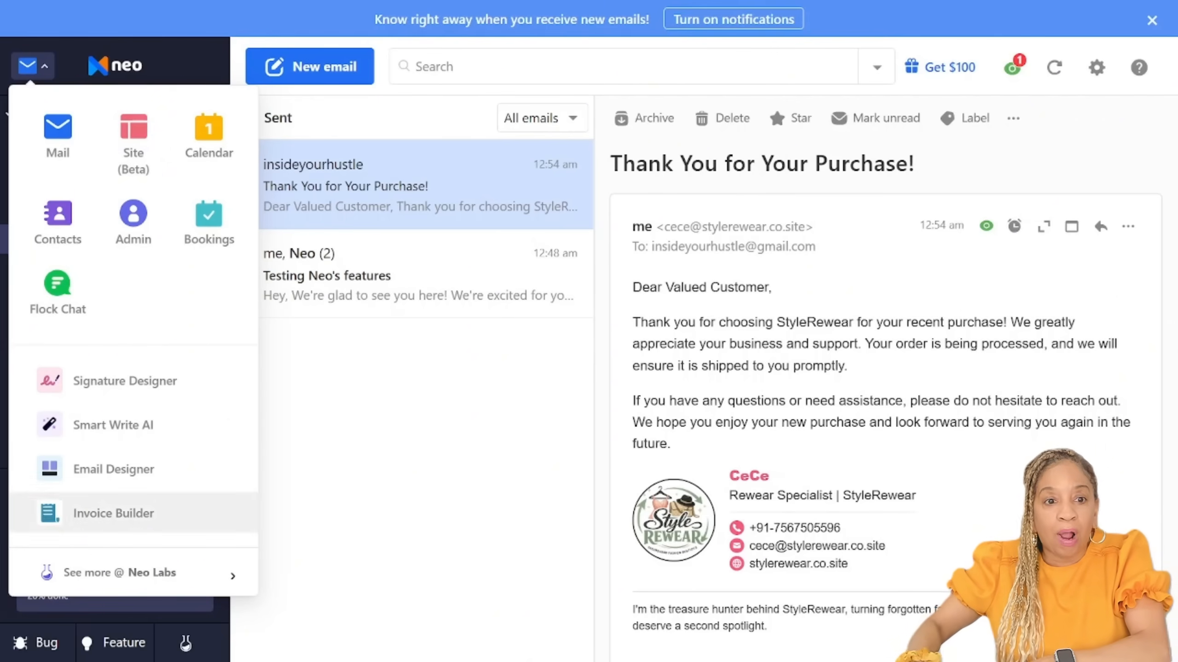
click(113, 513)
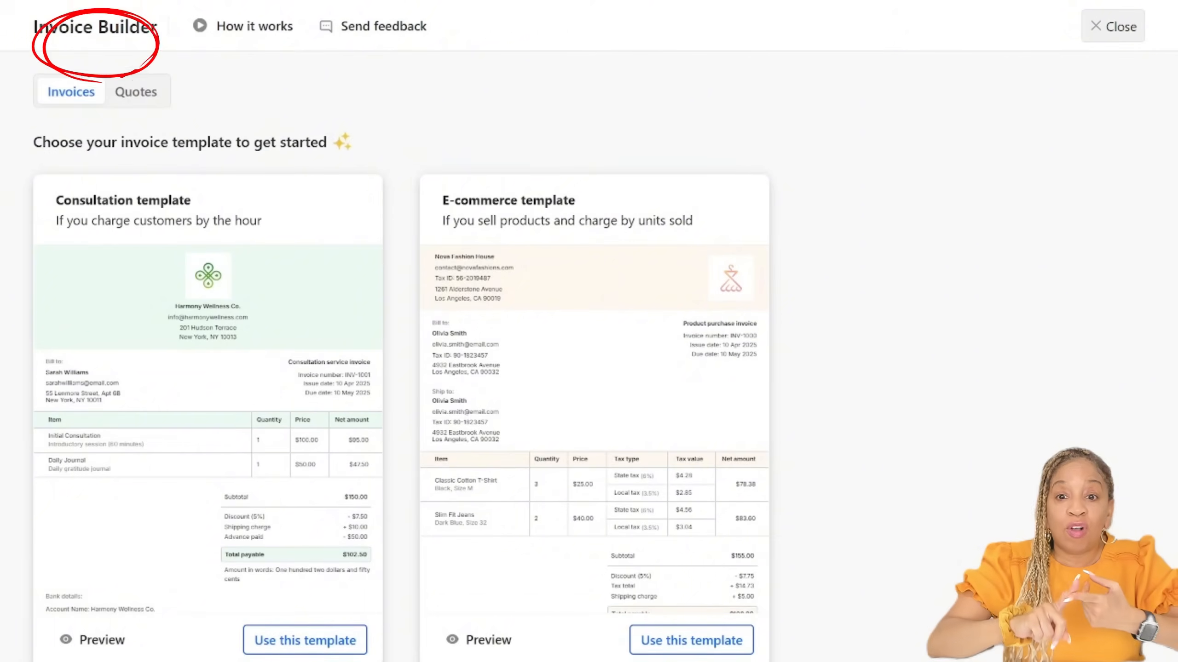
click(136, 92)
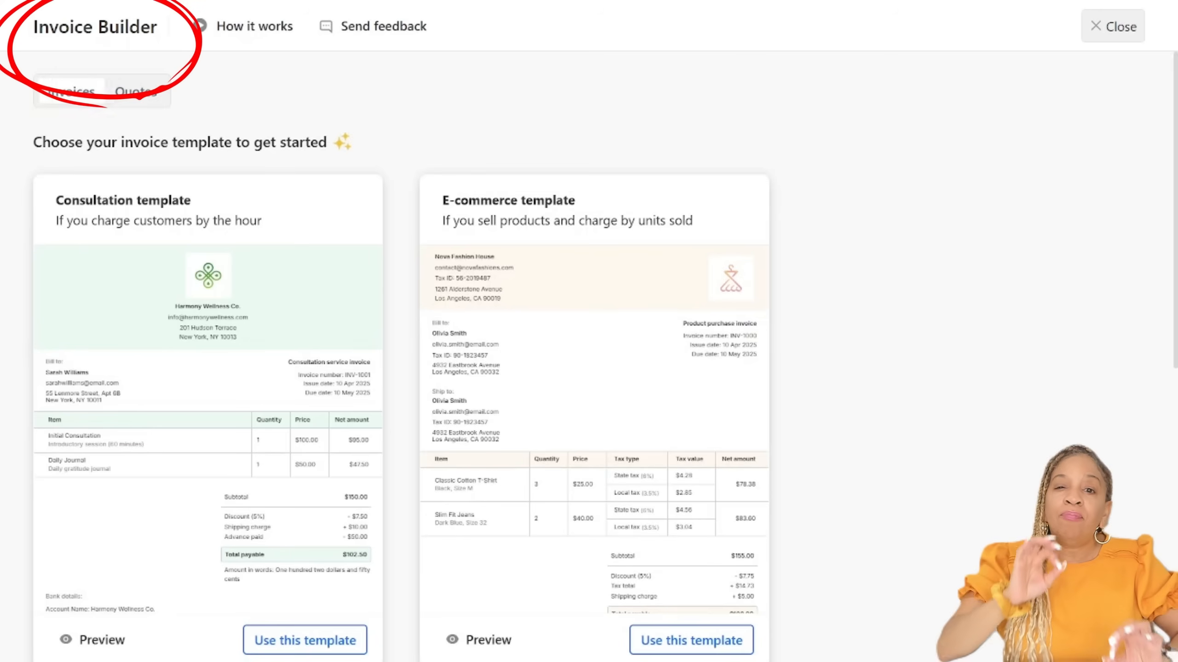
scroll(589, 324, down, 2)
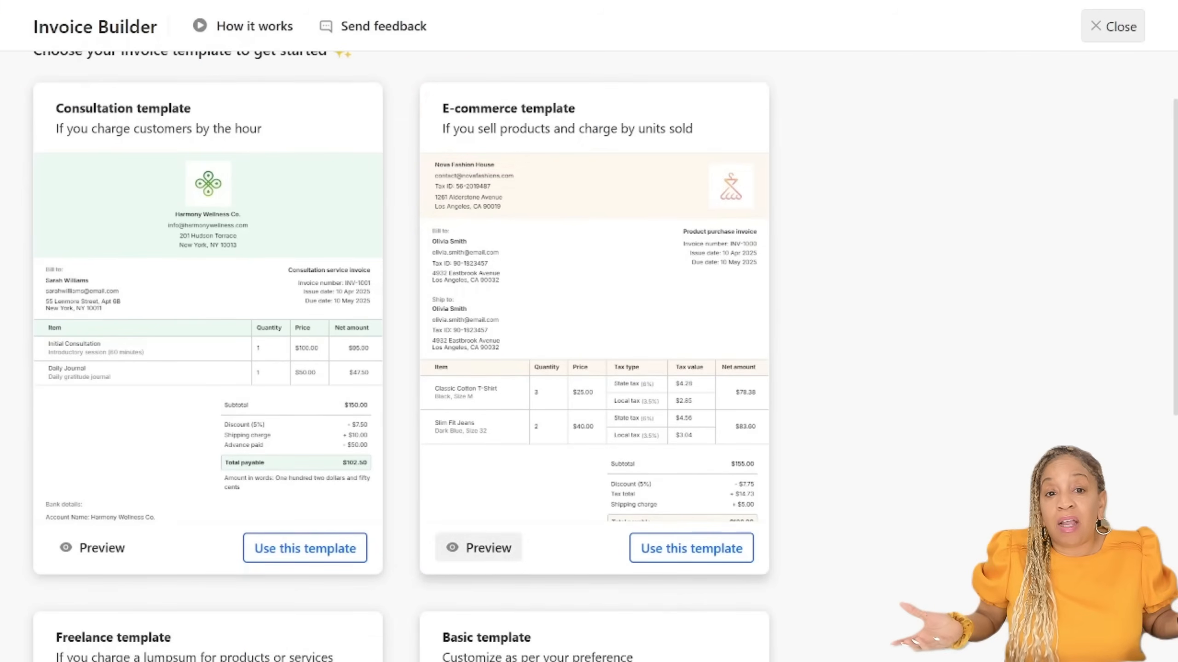
click(480, 548)
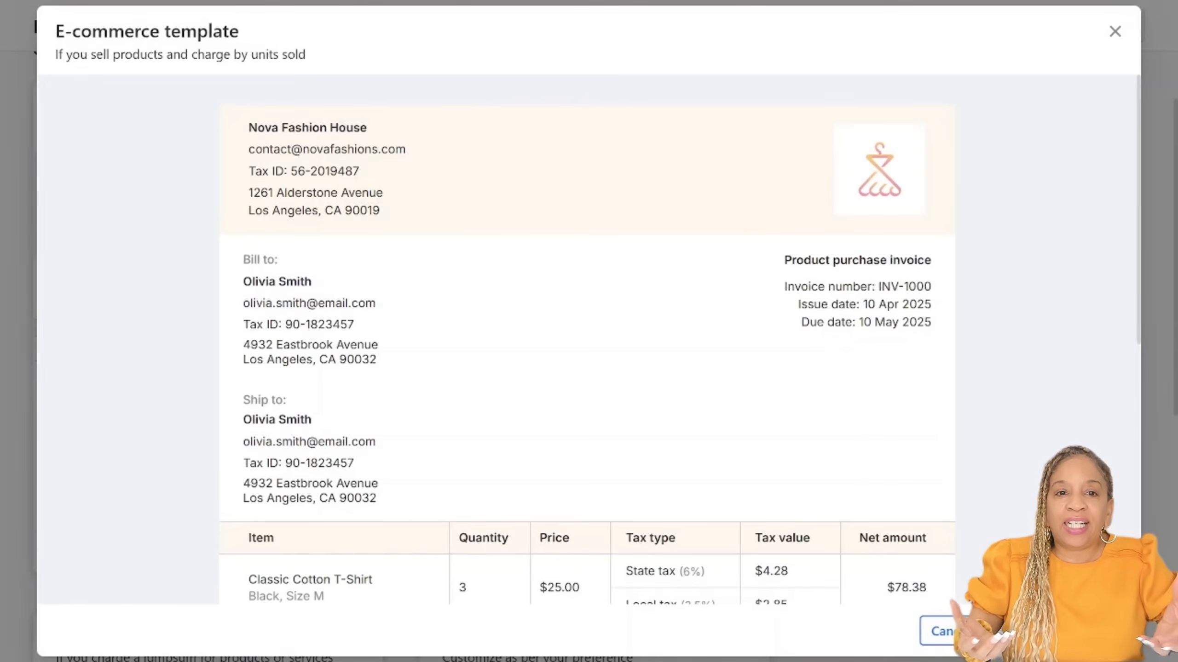
scroll(589, 339, down, 10)
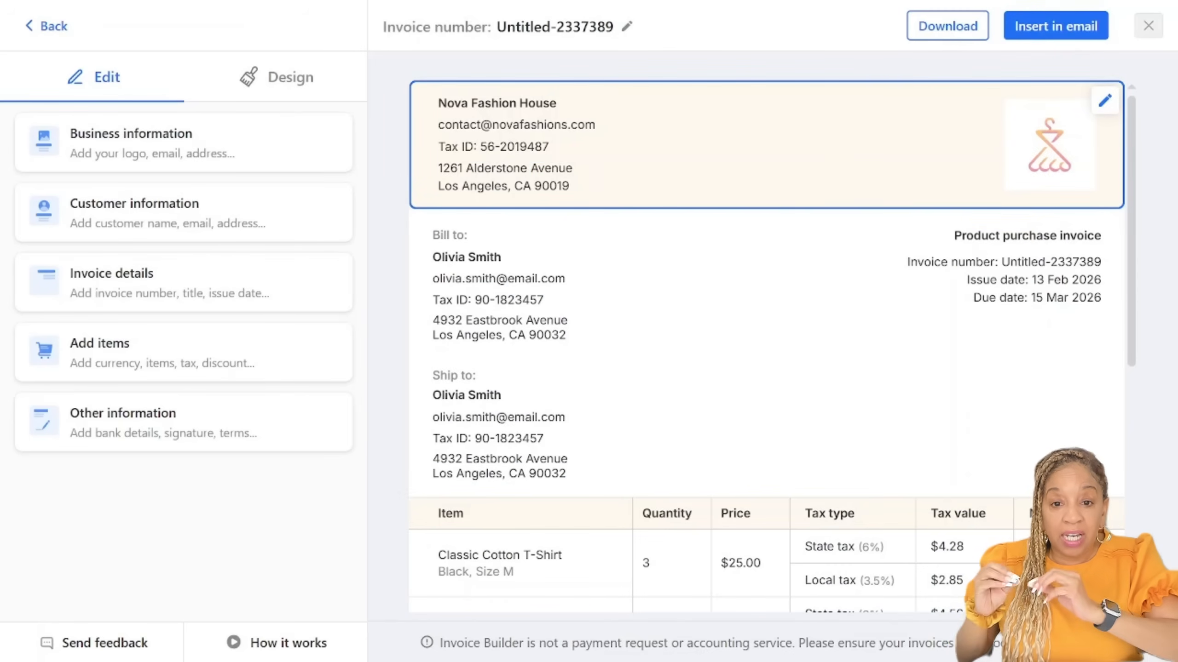
Step: Replace the invoice's business image with the StyleRewear logo and set the business name to StyleRewear
click(1105, 100)
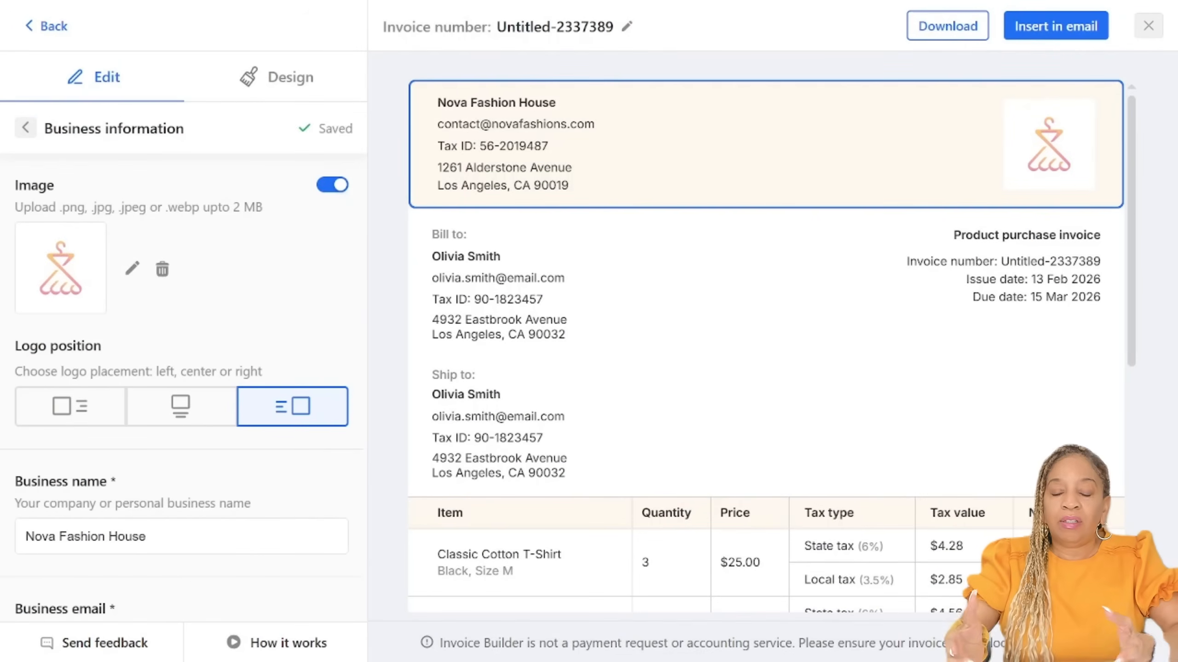
click(132, 268)
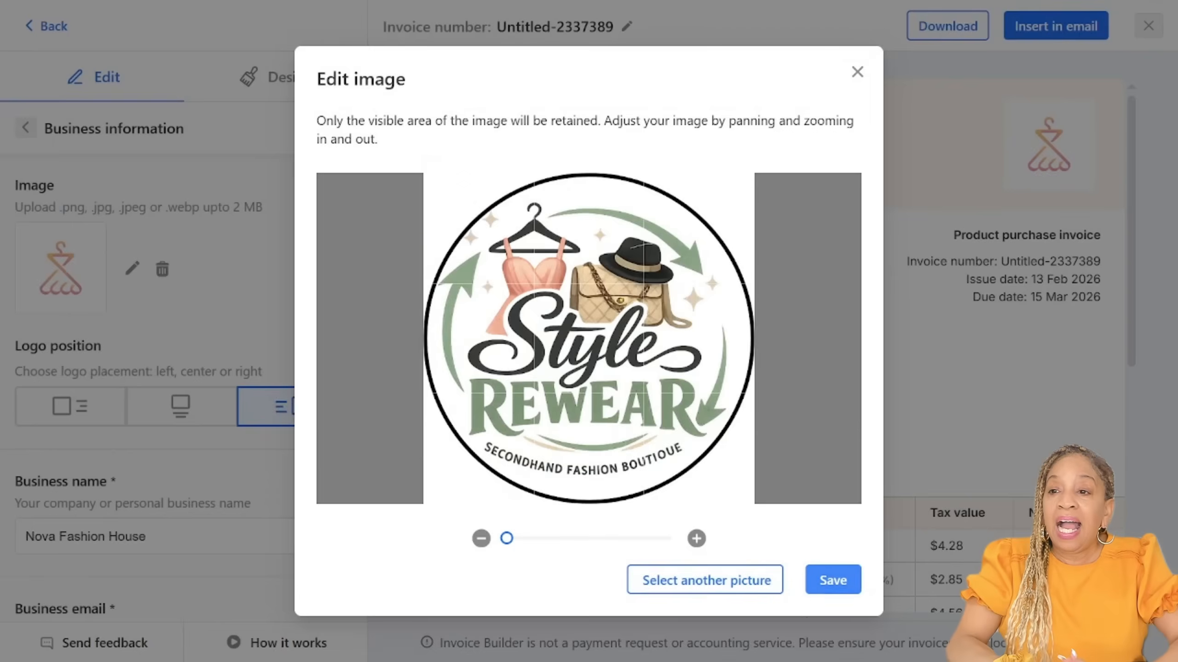
click(831, 578)
key(ctrl+a)
text(StyleRewear)
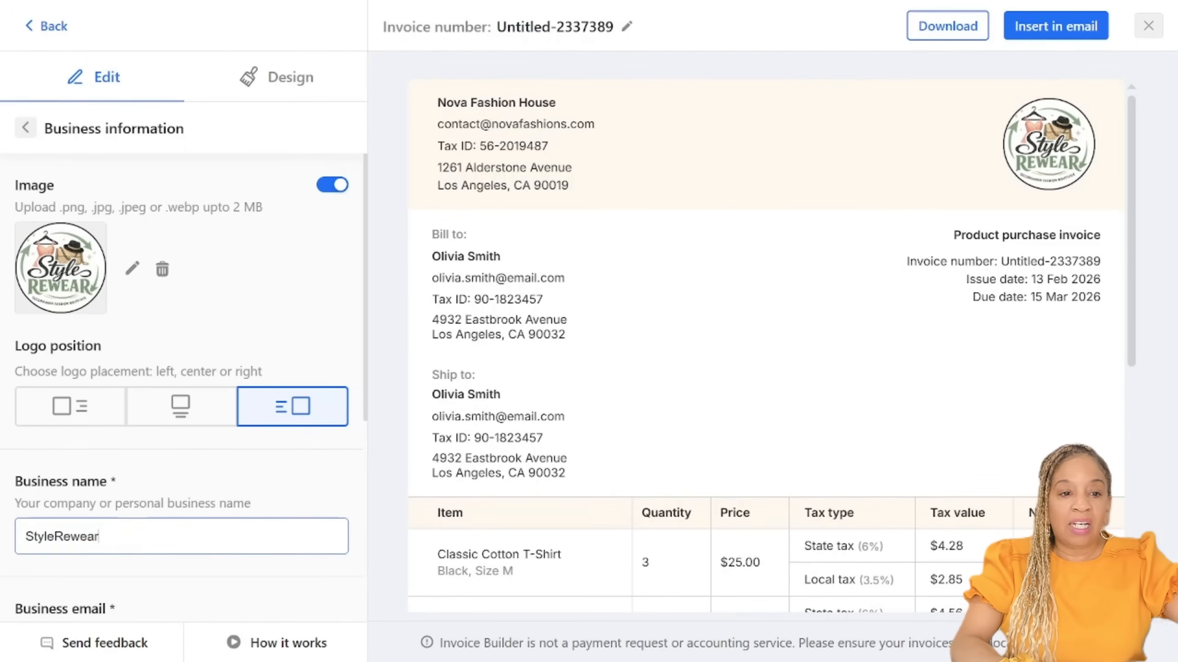
Step: Fill in the business email address in the invoice's business information
scroll(181, 372, down, 5)
key(Tab)
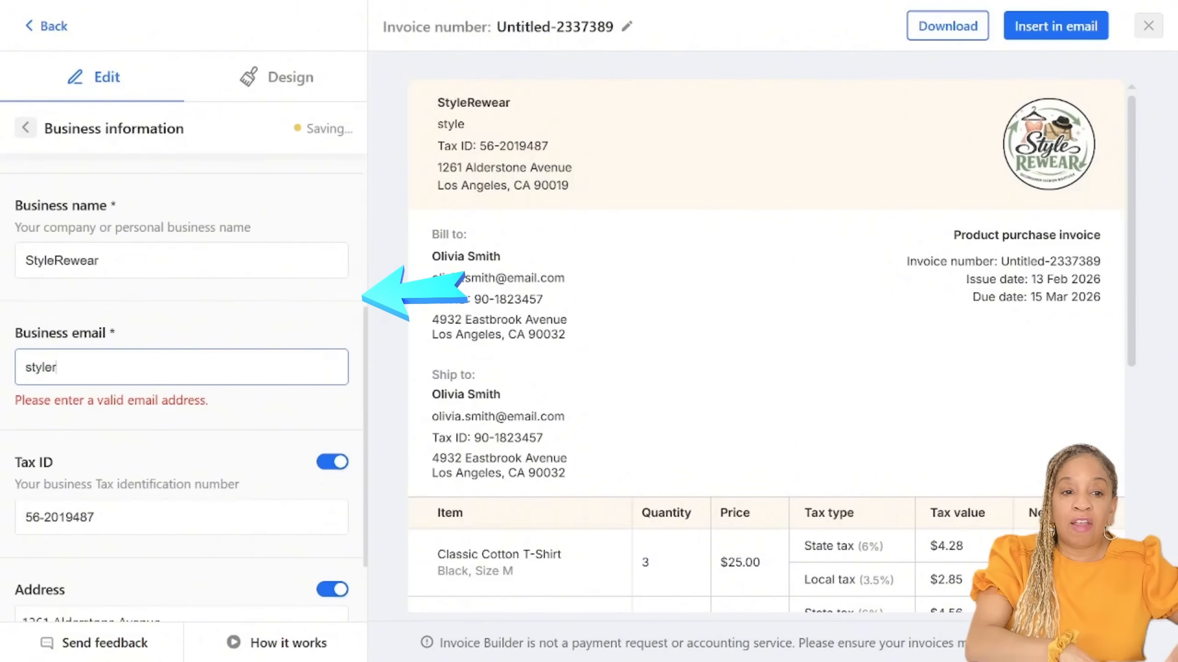
click(26, 368)
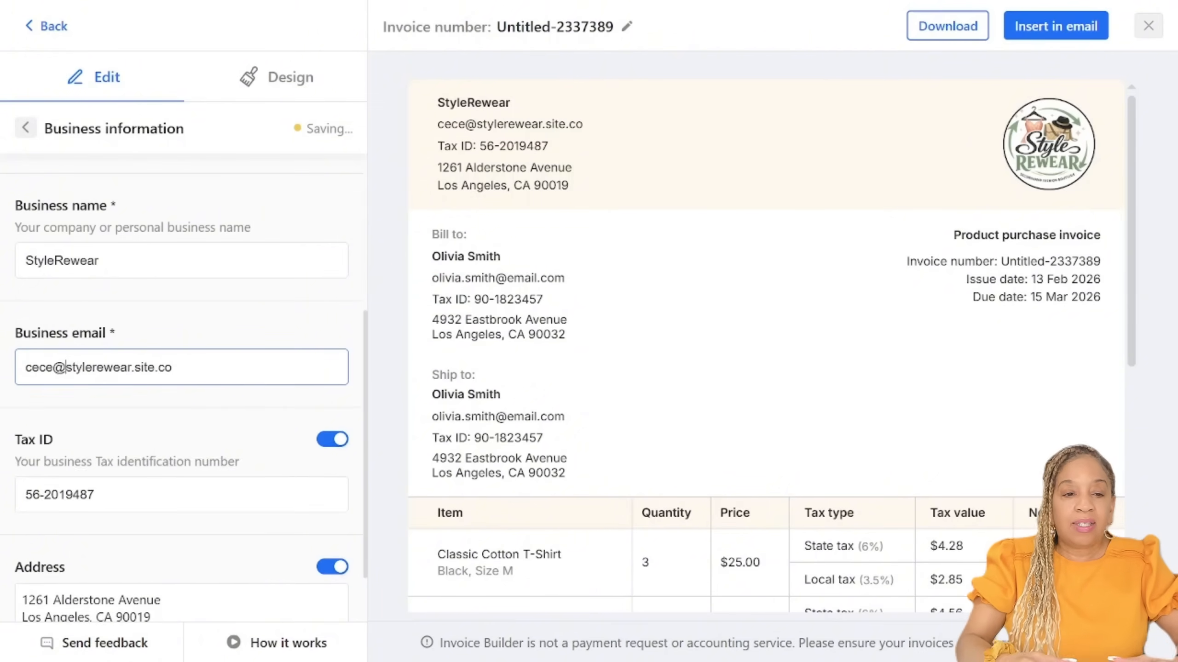
Step: Turn off the Tax ID and address in the invoice's business information and return to the section overview
scroll(332, 364, down, 2)
click(332, 364)
click(332, 491)
scroll(332, 491, up, 4)
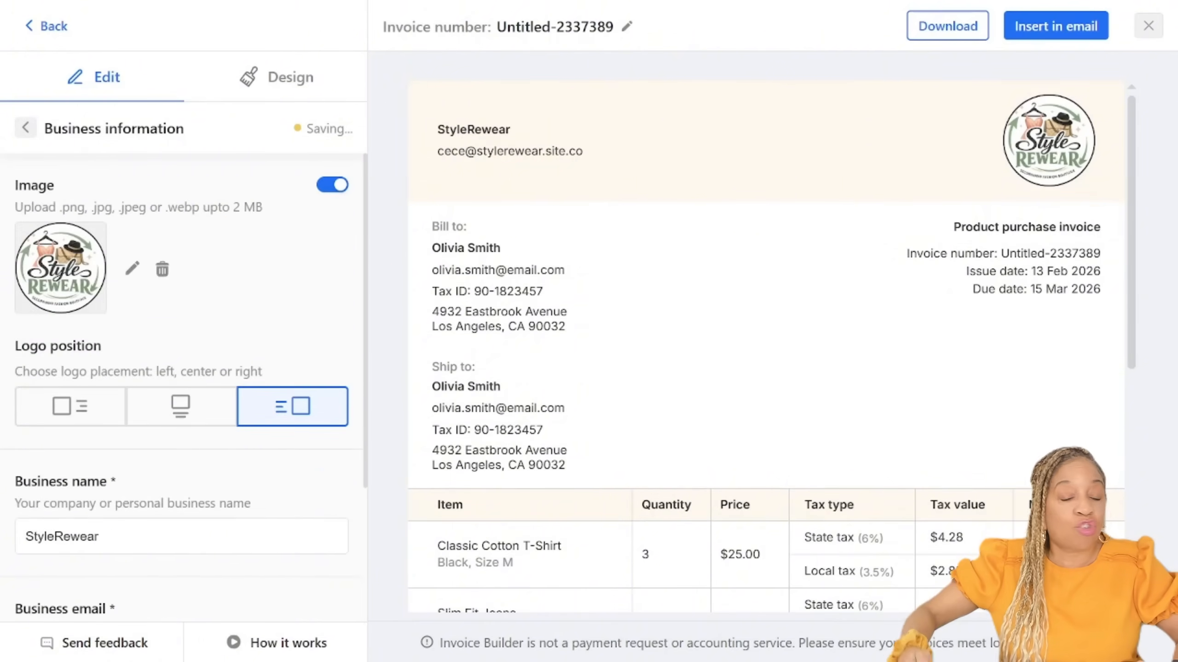
click(26, 127)
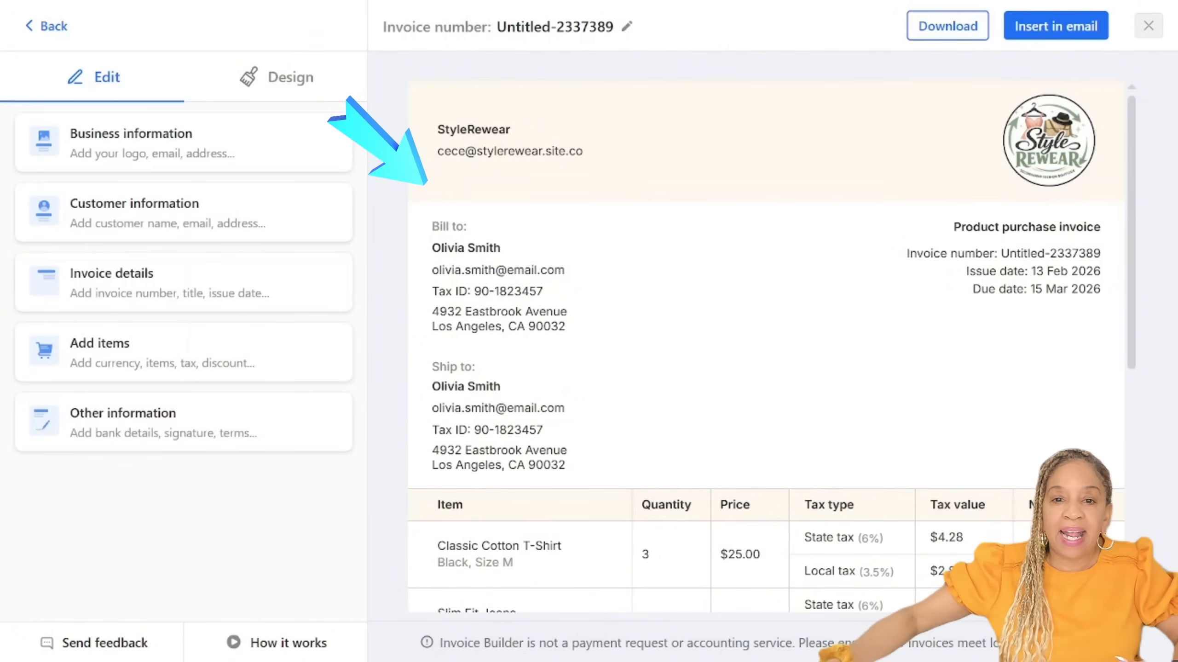
Step: Look over the whole invoice, set its invoice number to "Sample" and insert it in an email
scroll(765, 399, down, 2)
scroll(765, 348, down, 5)
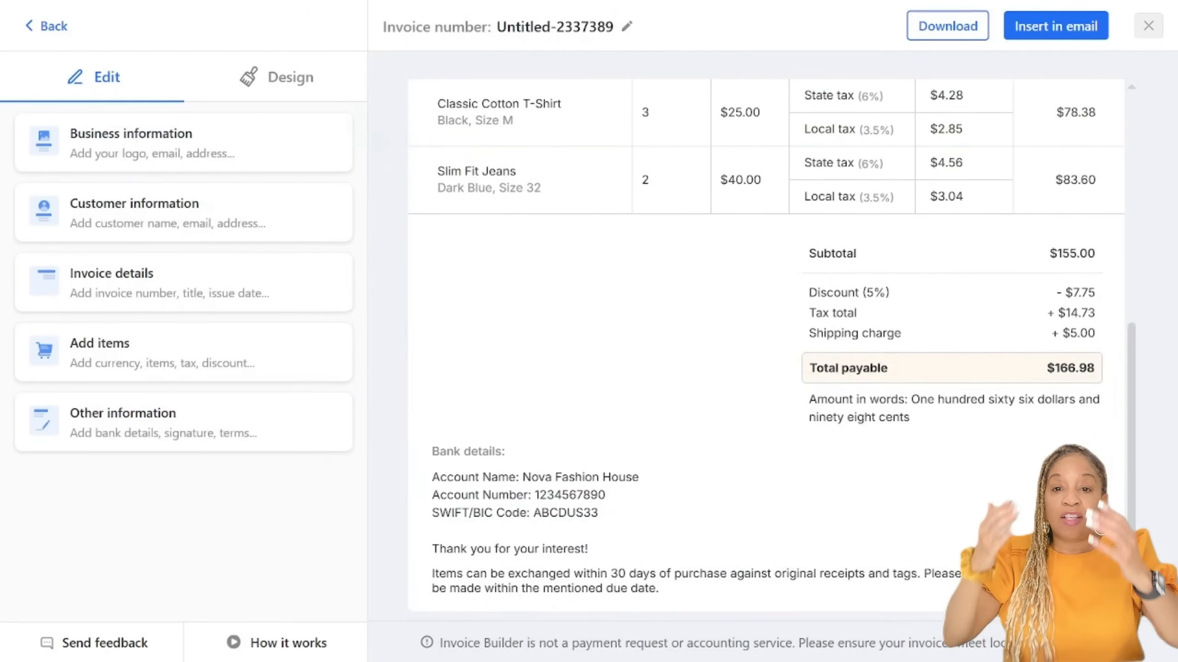
scroll(764, 348, up, 10)
scroll(765, 348, down, 2)
scroll(765, 347, up, 2)
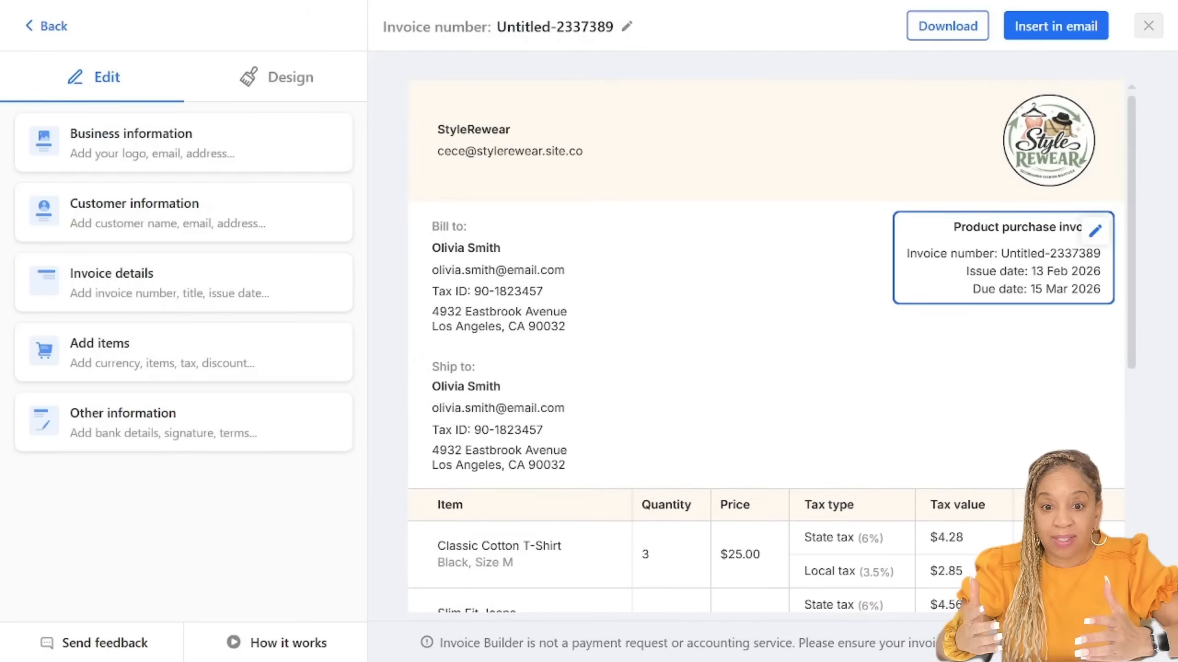
click(1055, 26)
key(ctrl+a)
text(Sample)
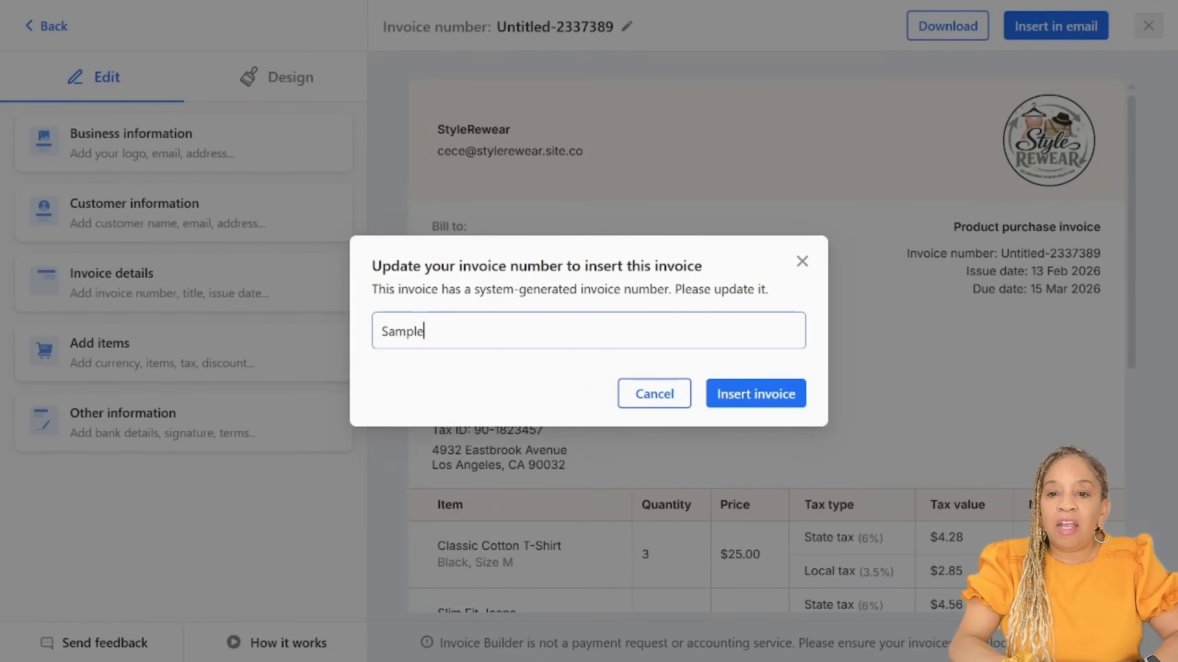
click(756, 394)
click(734, 392)
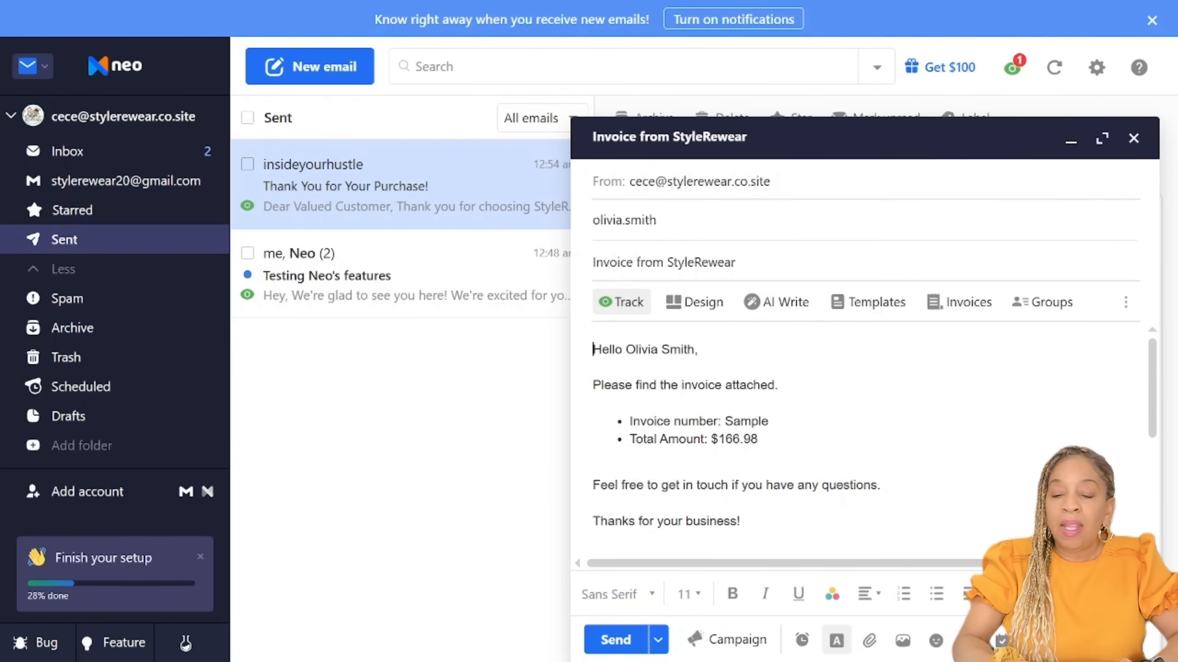
Step: Check the "Invoice from StyleRewear" email with its attached Sample.pdf and send it to the customer
scroll(696, 440, down, 5)
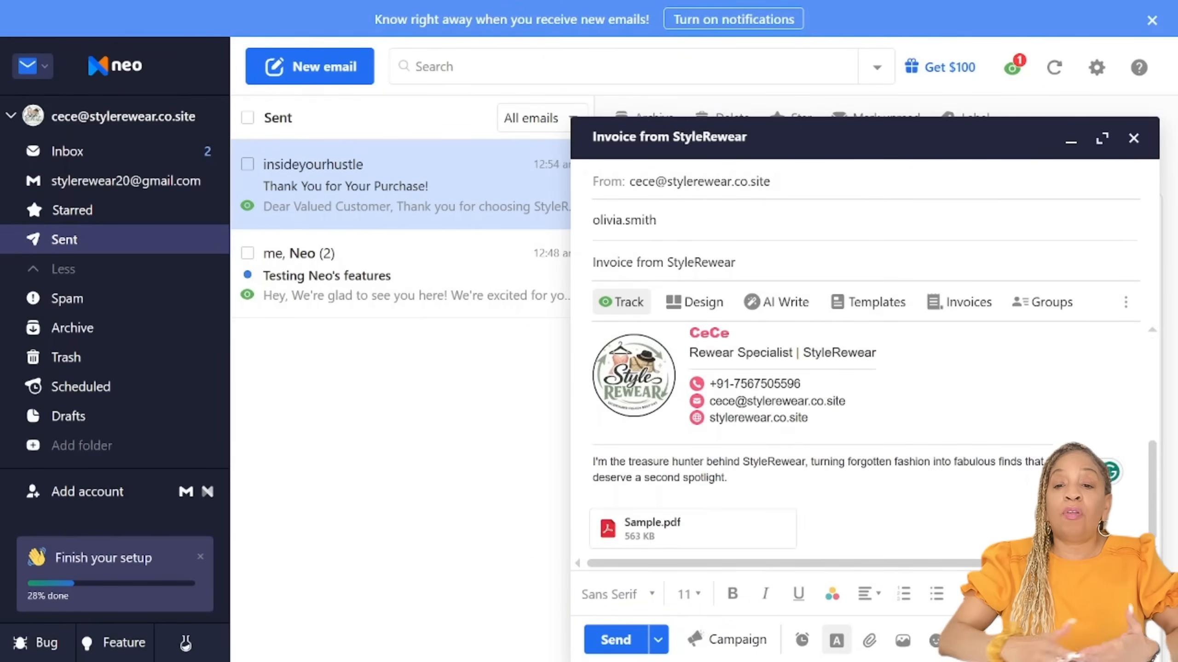
scroll(696, 441, up, 5)
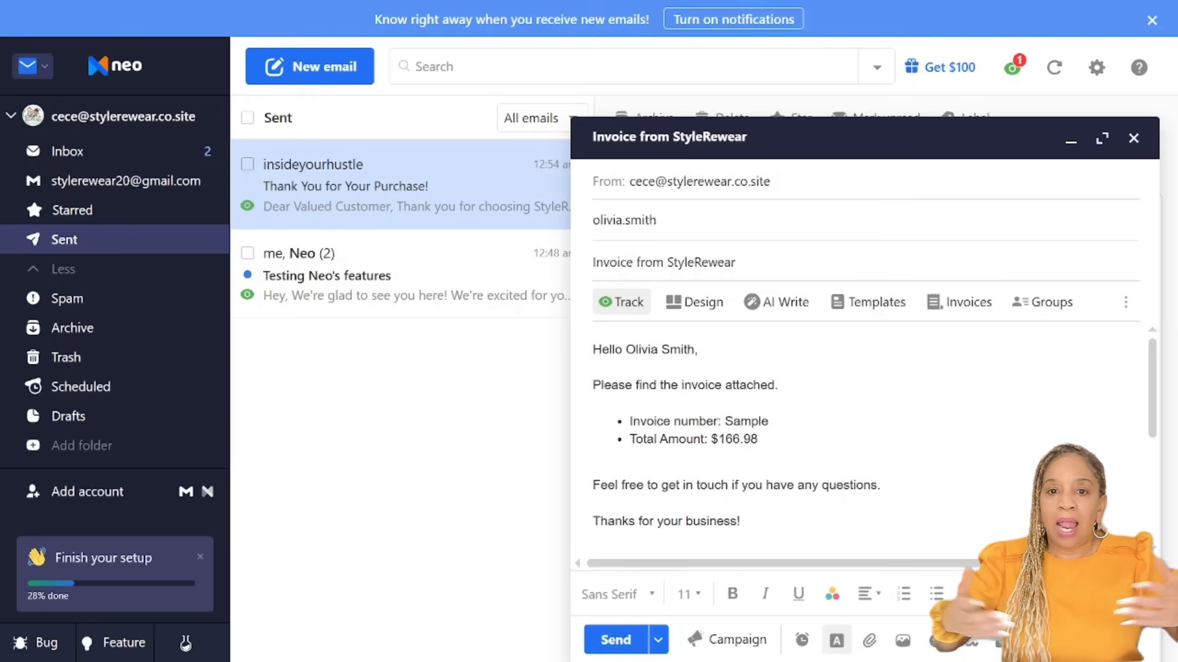
click(615, 640)
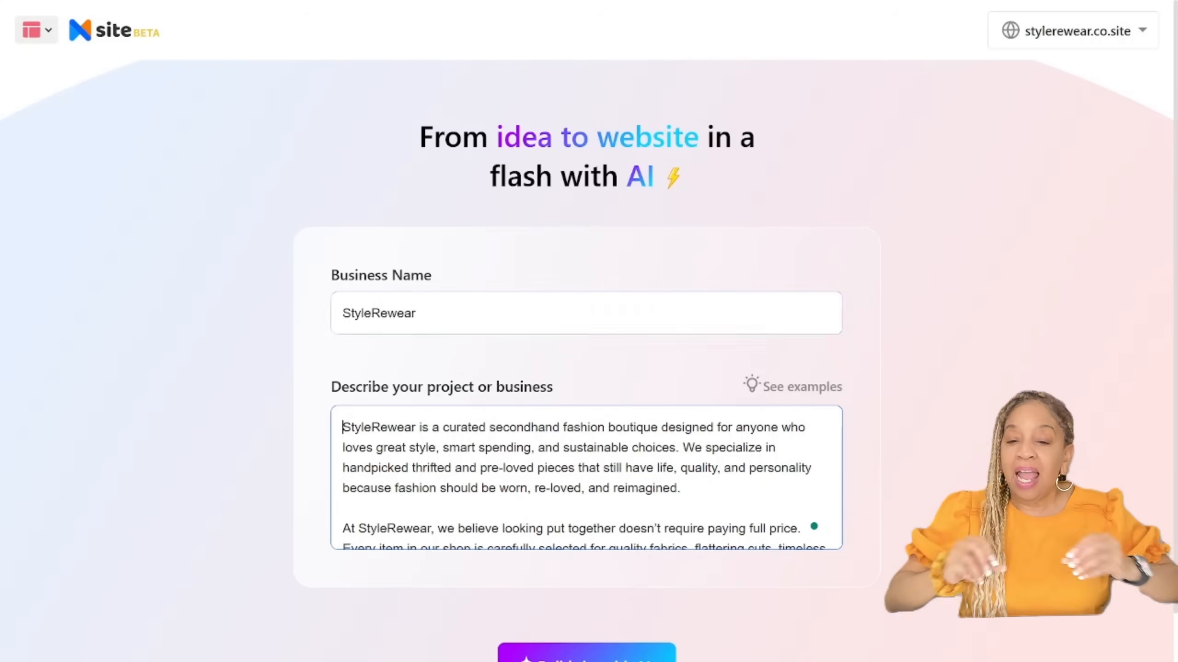
Step: Review the StyleRewear business description in the site builder and generate the website with AI
scroll(586, 478, down, 3)
scroll(586, 464, down, 1)
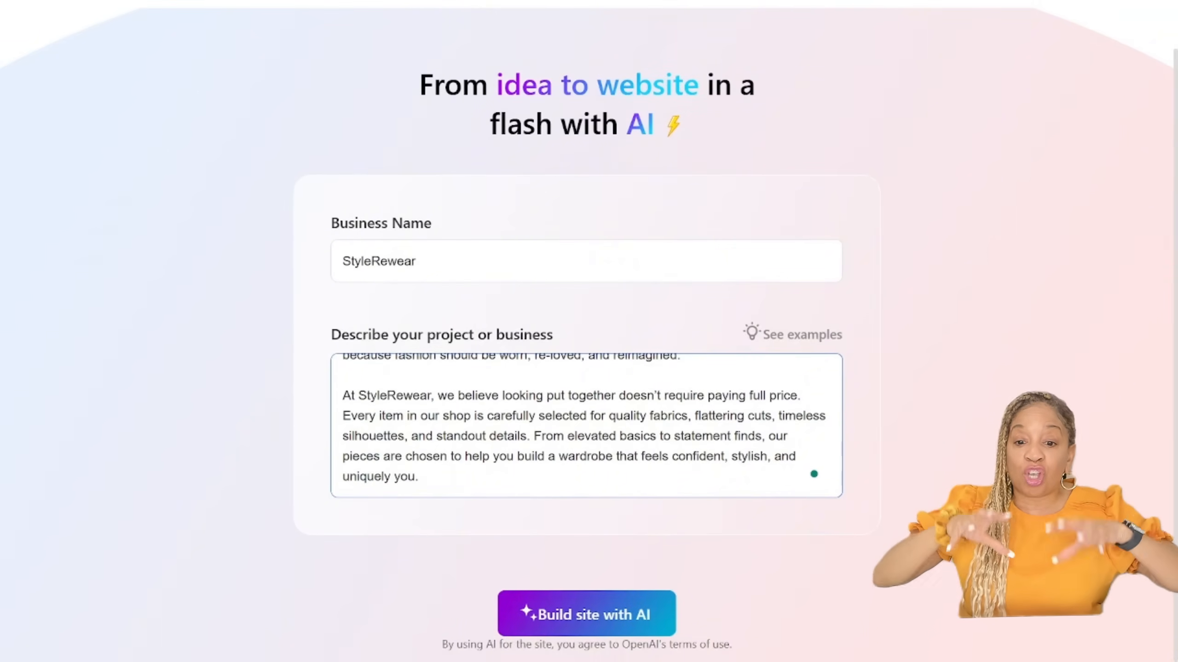
click(587, 614)
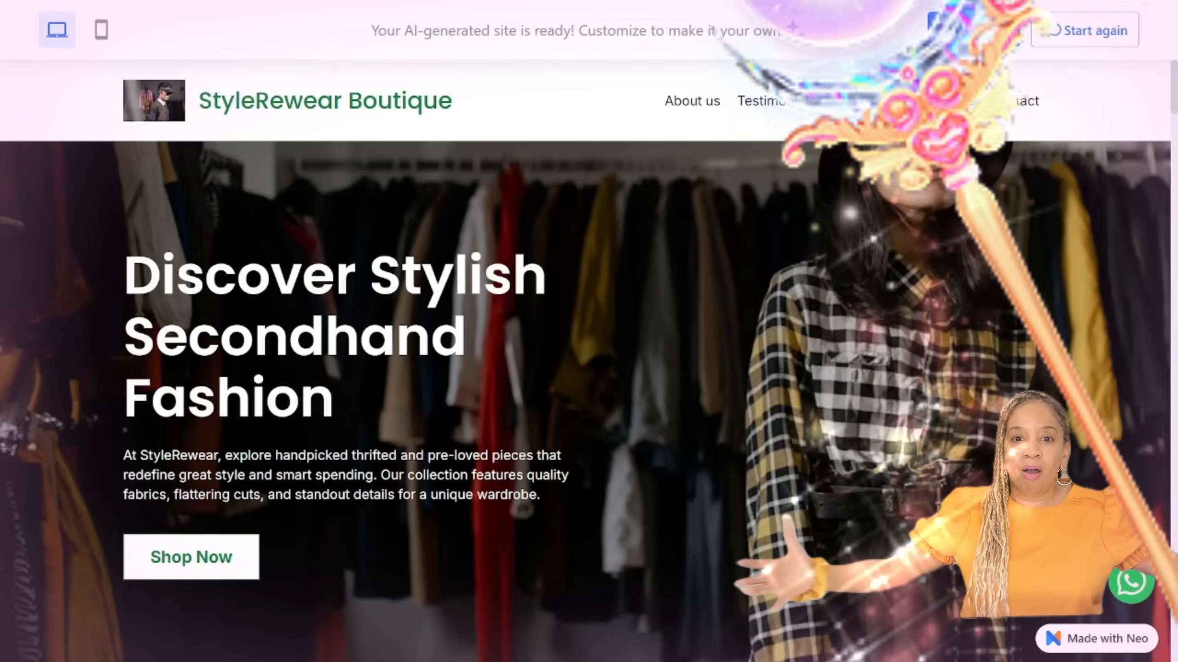
Step: Look through the desktop preview of the generated StyleRewear Boutique site, covering the story, gallery, booking, testimonials, products, newsletter and contact details
scroll(589, 361, down, 4)
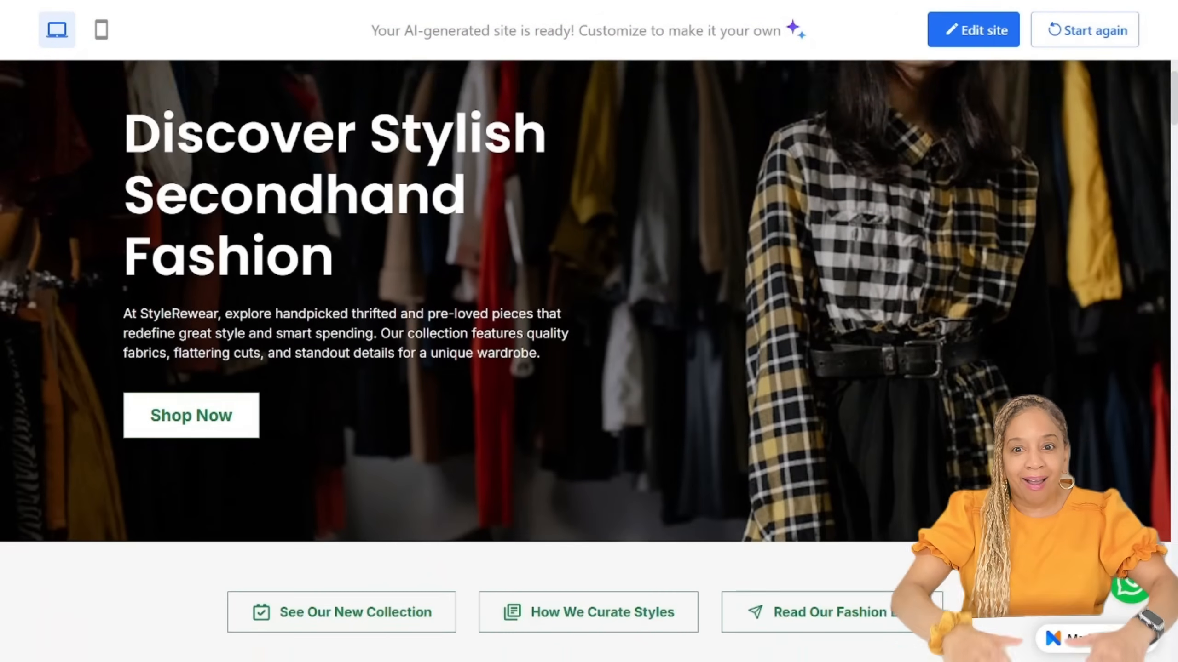
scroll(589, 362, down, 10)
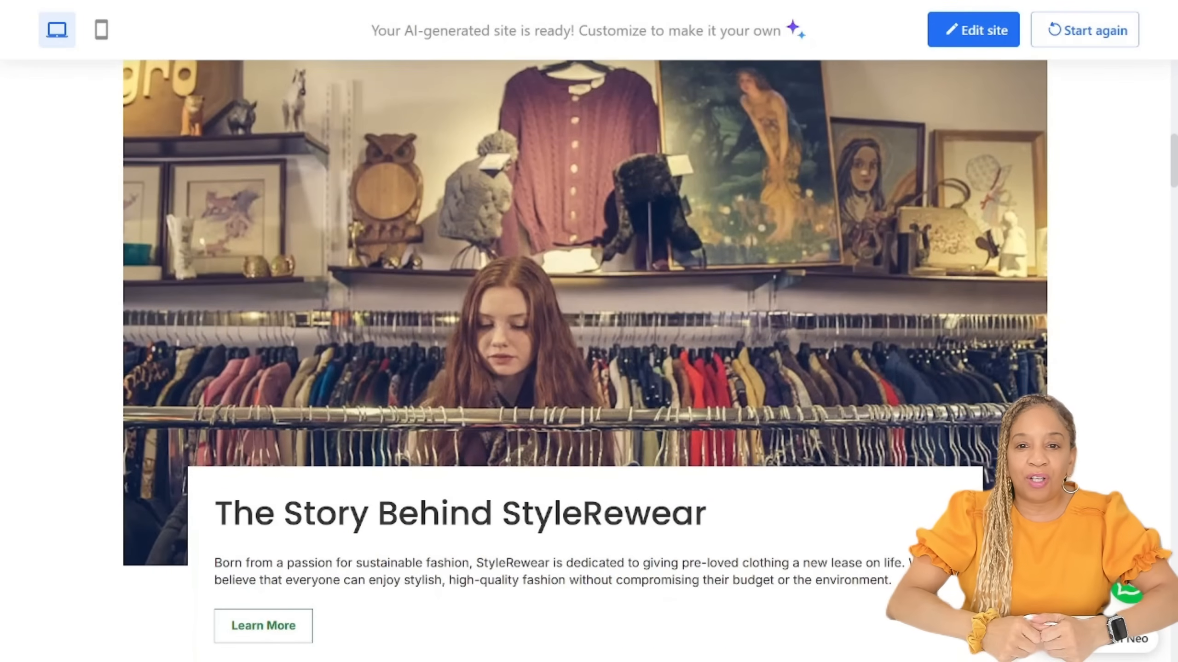
scroll(589, 325, down, 2)
scroll(589, 325, down, 2)
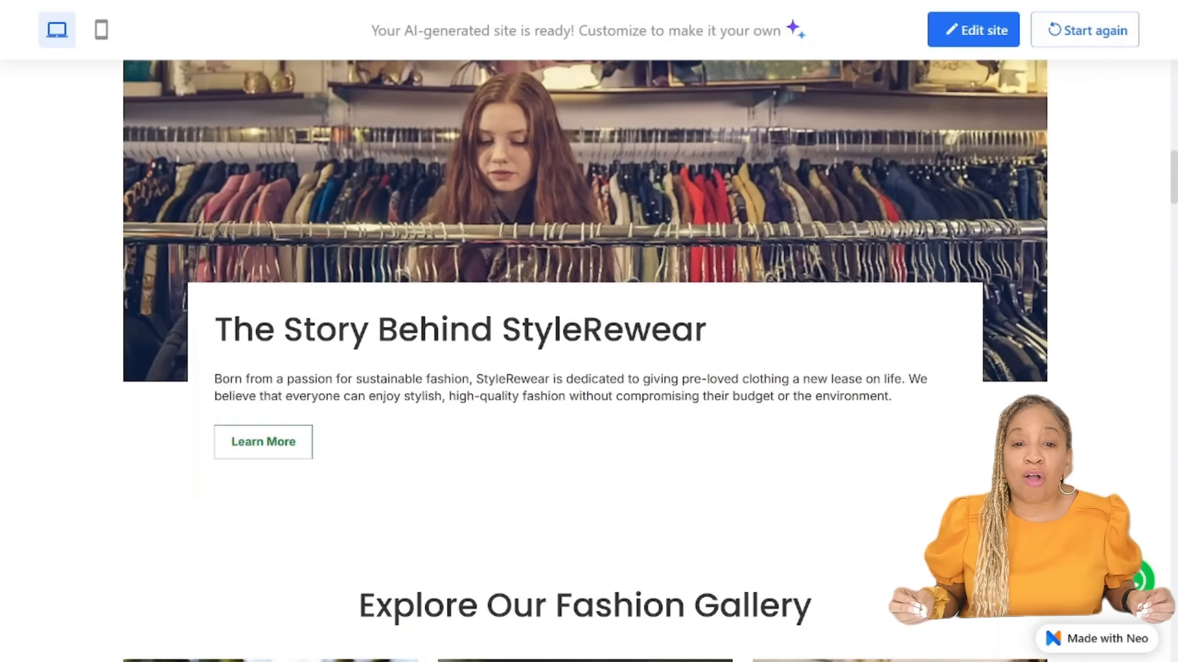
scroll(589, 362, down, 10)
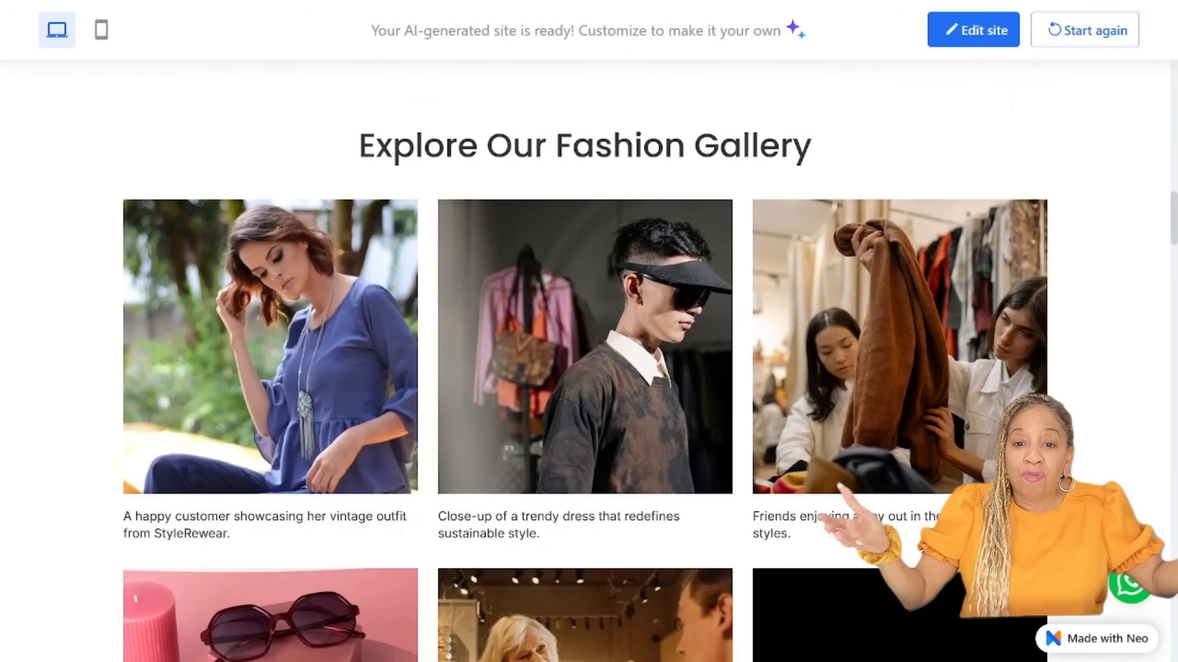
scroll(589, 362, down, 2)
scroll(585, 361, down, 8)
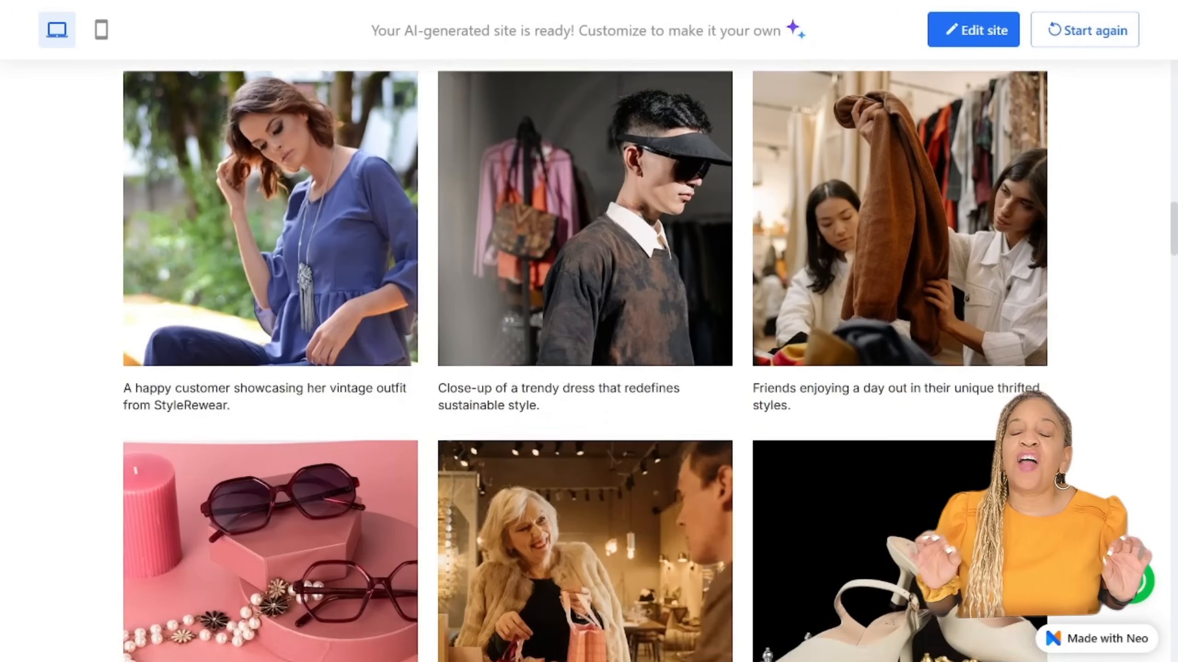
scroll(585, 361, down, 14)
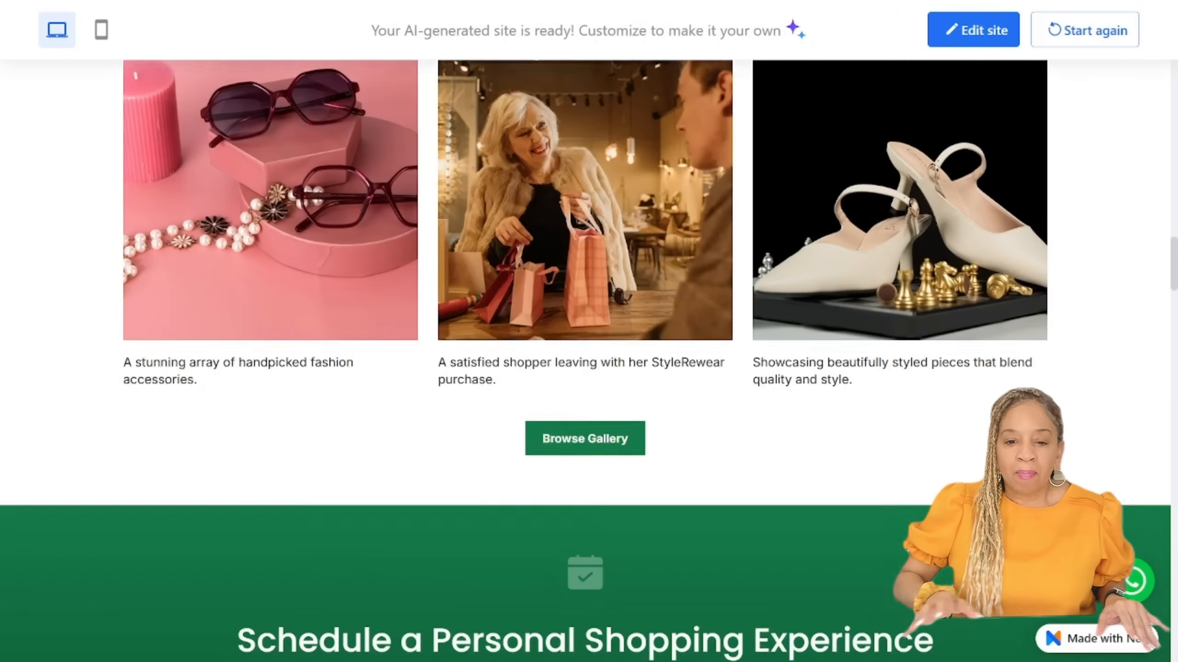
scroll(585, 361, down, 2)
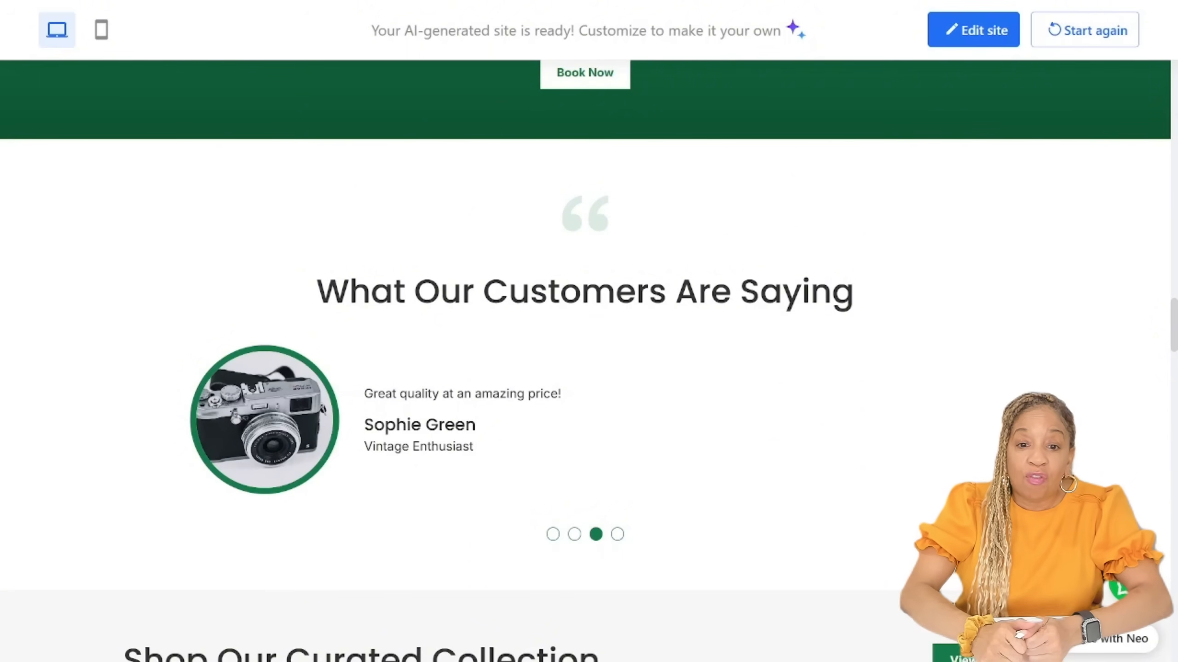
scroll(585, 361, down, 10)
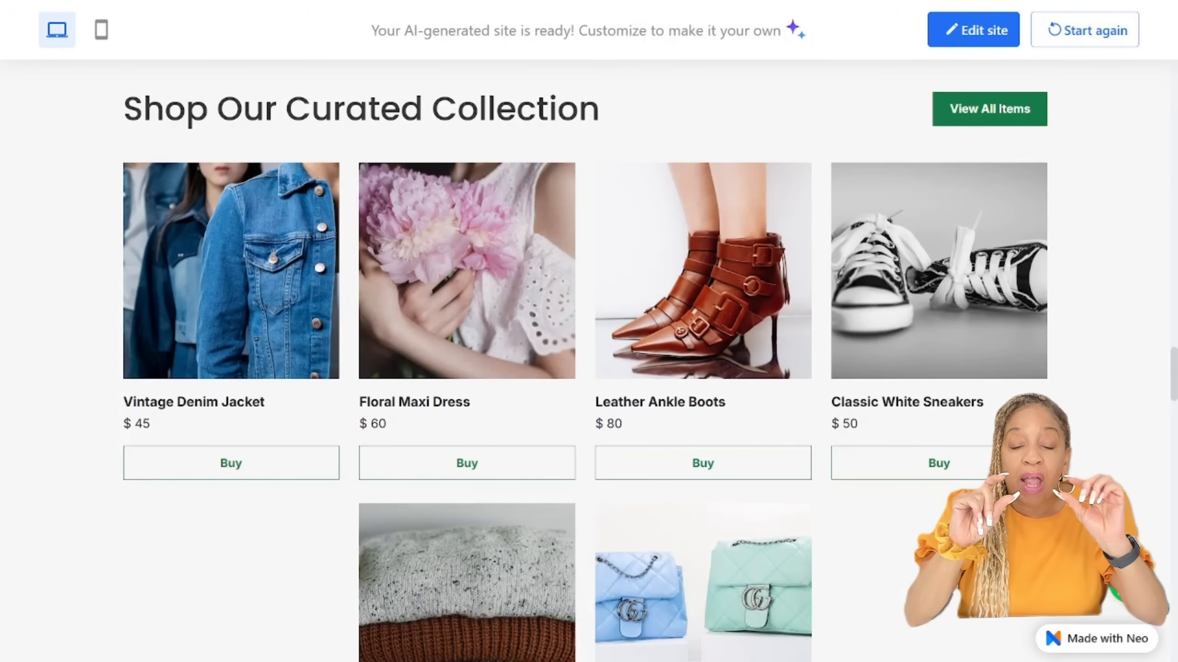
scroll(585, 361, down, 10)
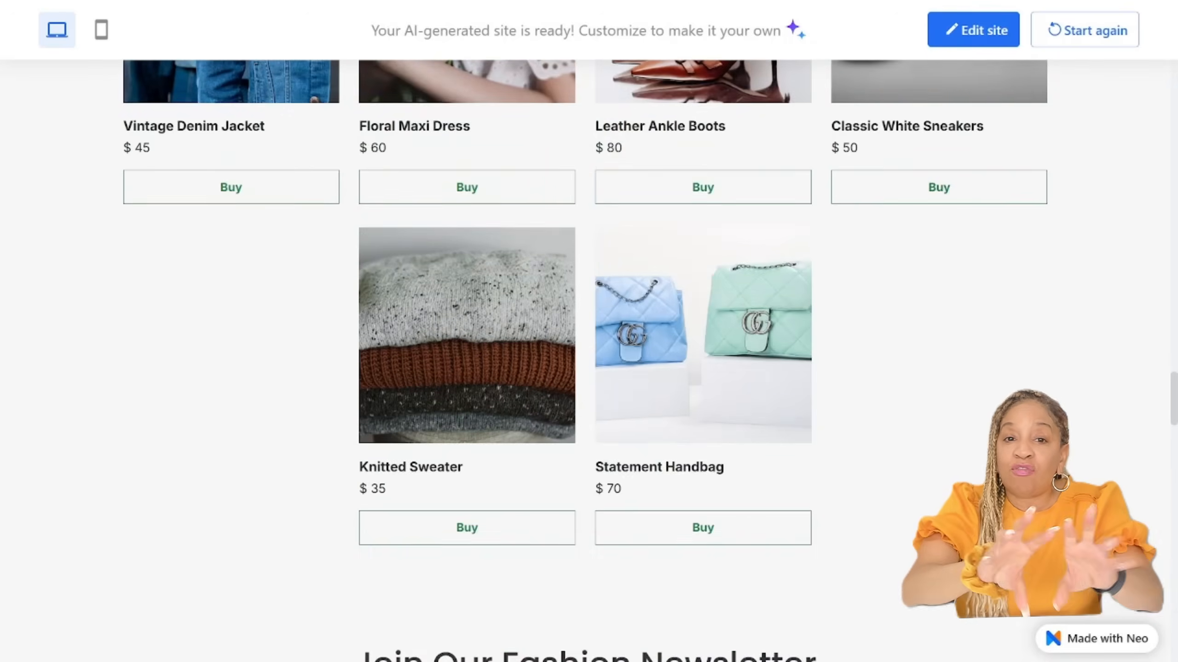
scroll(585, 361, down, 10)
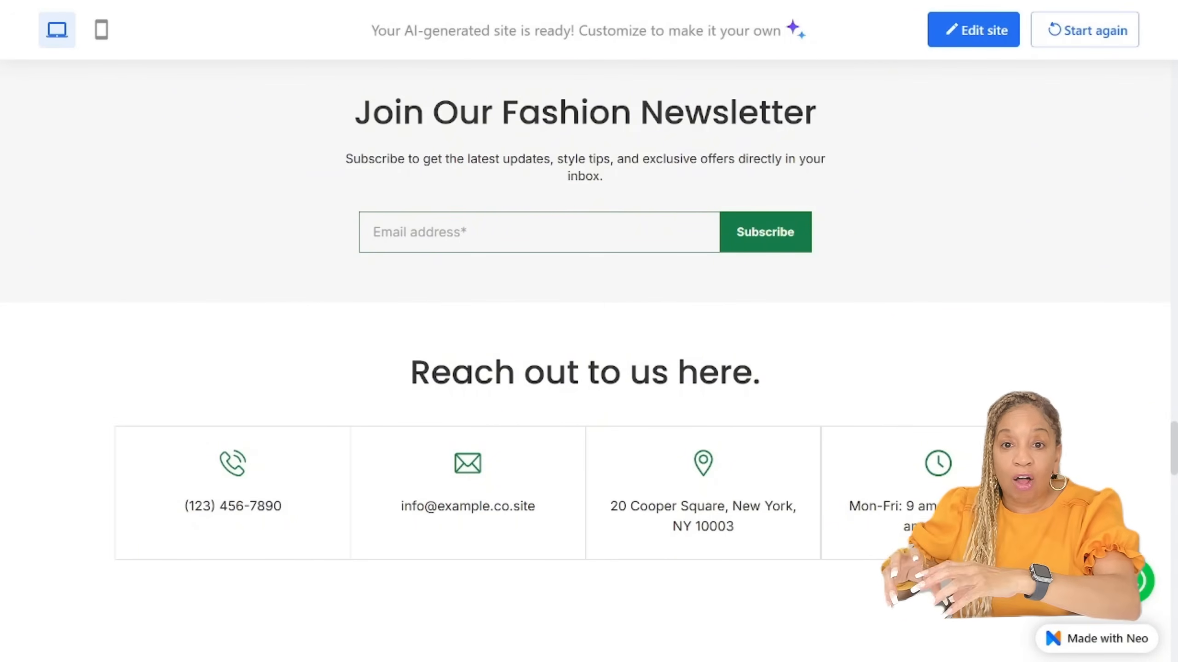
scroll(585, 361, up, 20)
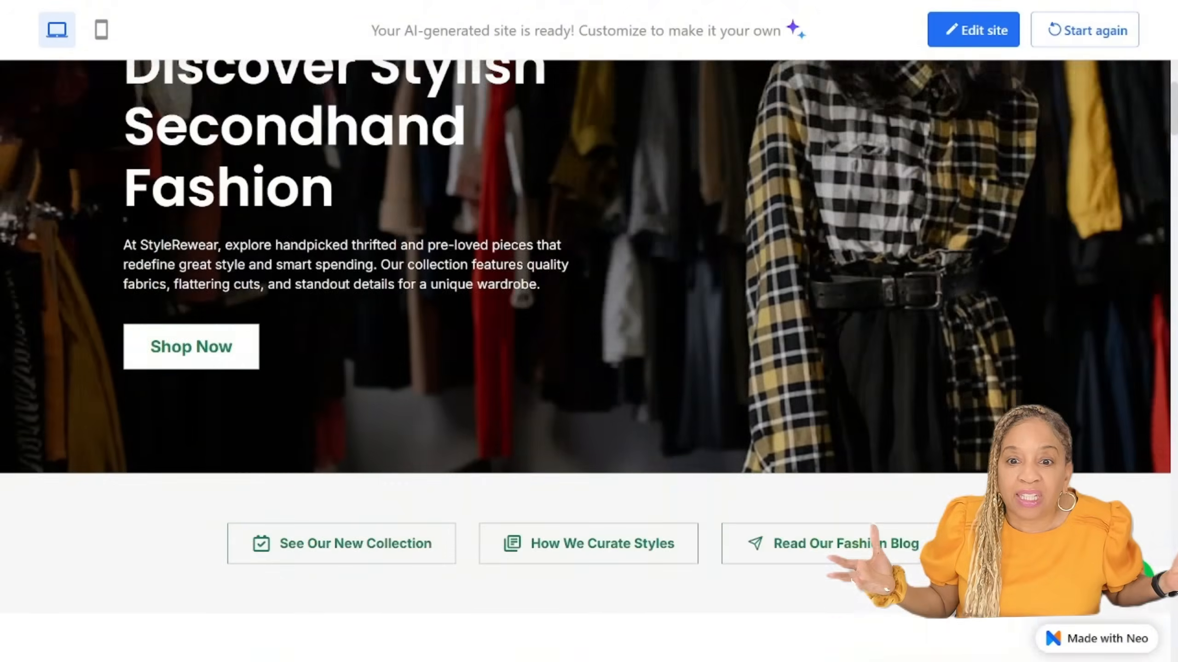
Step: Switch the site preview to the mobile view and examine the whole page down to the footer
click(102, 29)
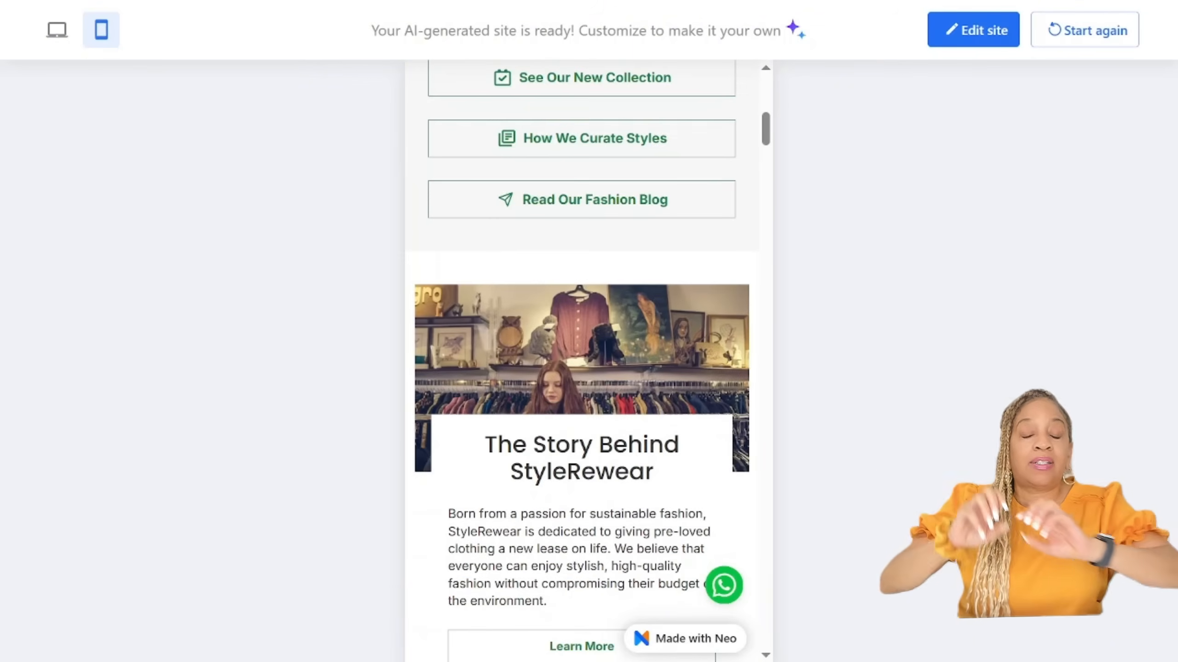
scroll(585, 361, down, 6)
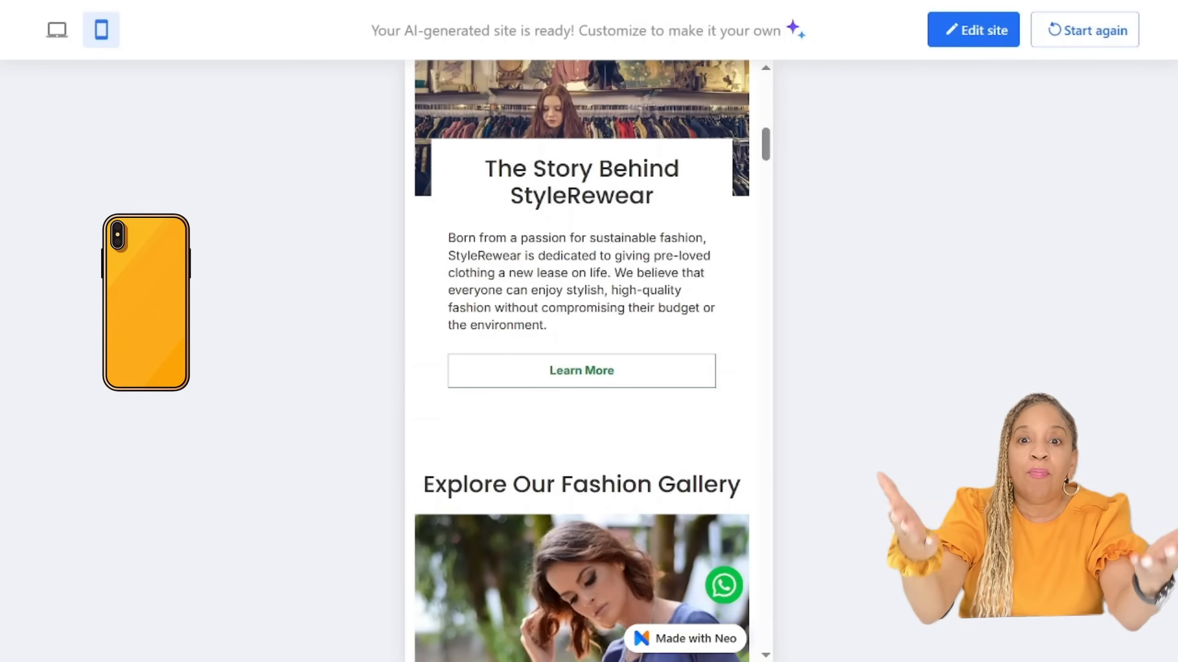
scroll(582, 361, down, 5)
scroll(582, 361, down, 10)
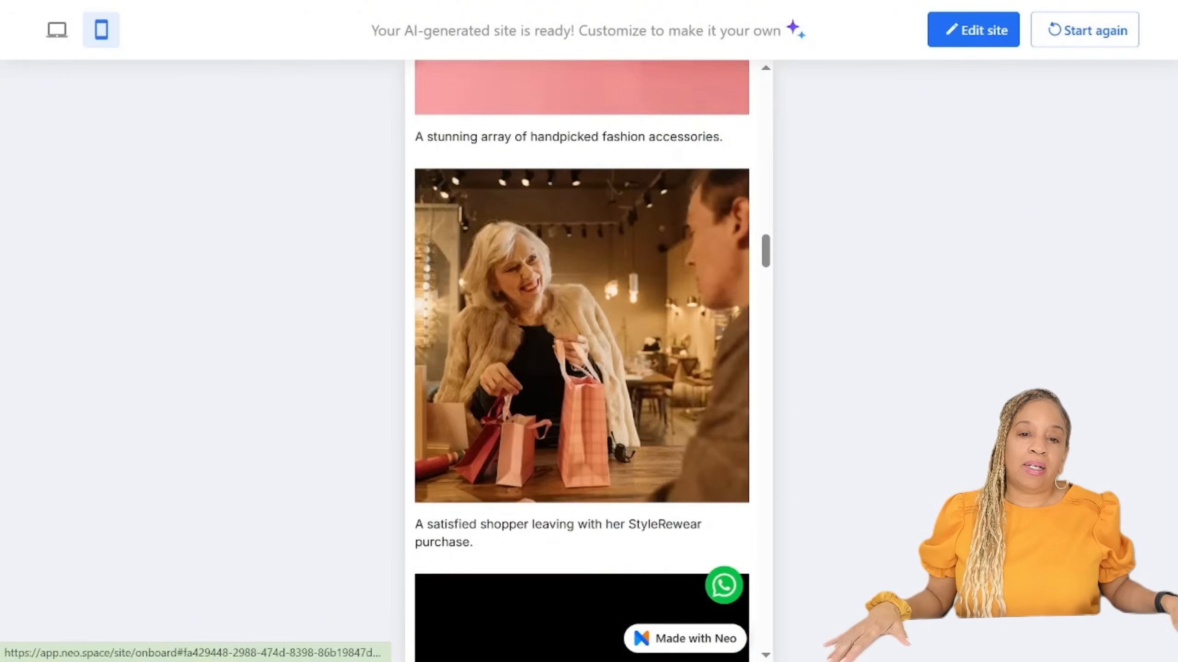
scroll(581, 361, down, 20)
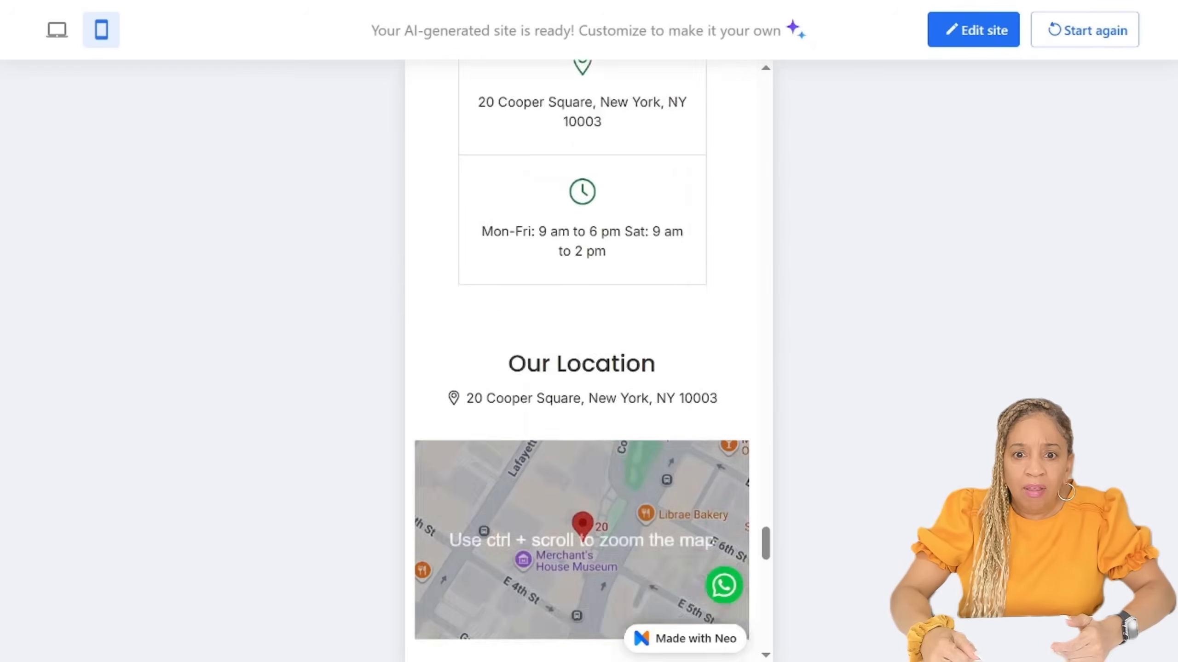
scroll(582, 361, down, 20)
scroll(581, 361, up, 15)
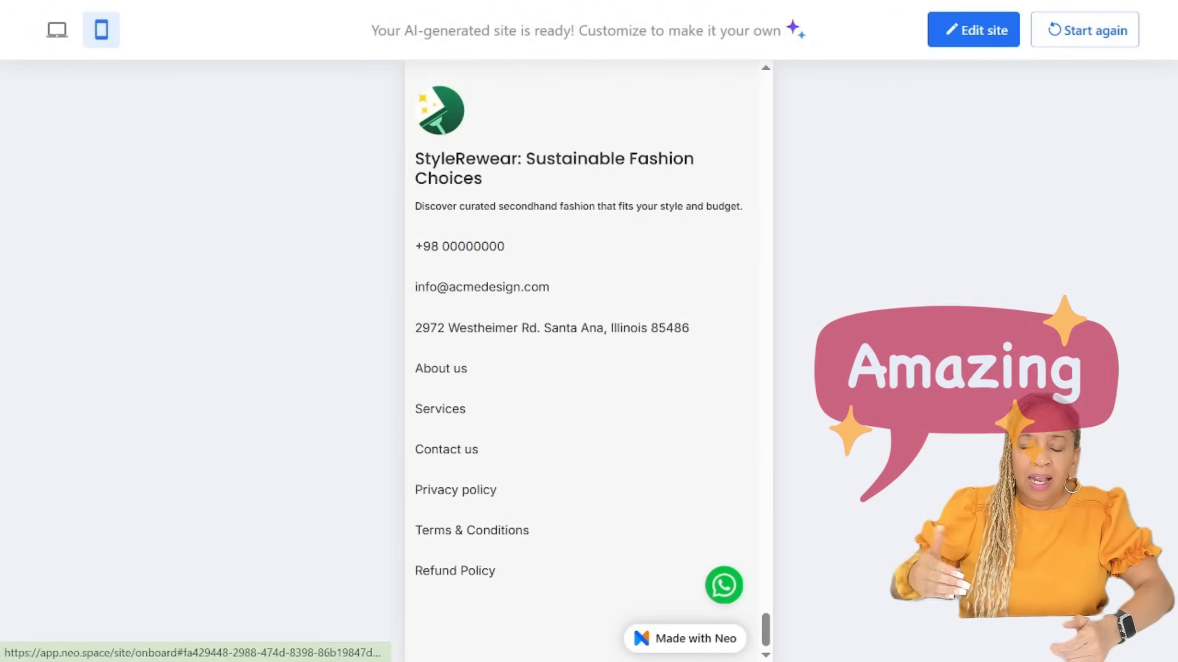
scroll(582, 361, up, 20)
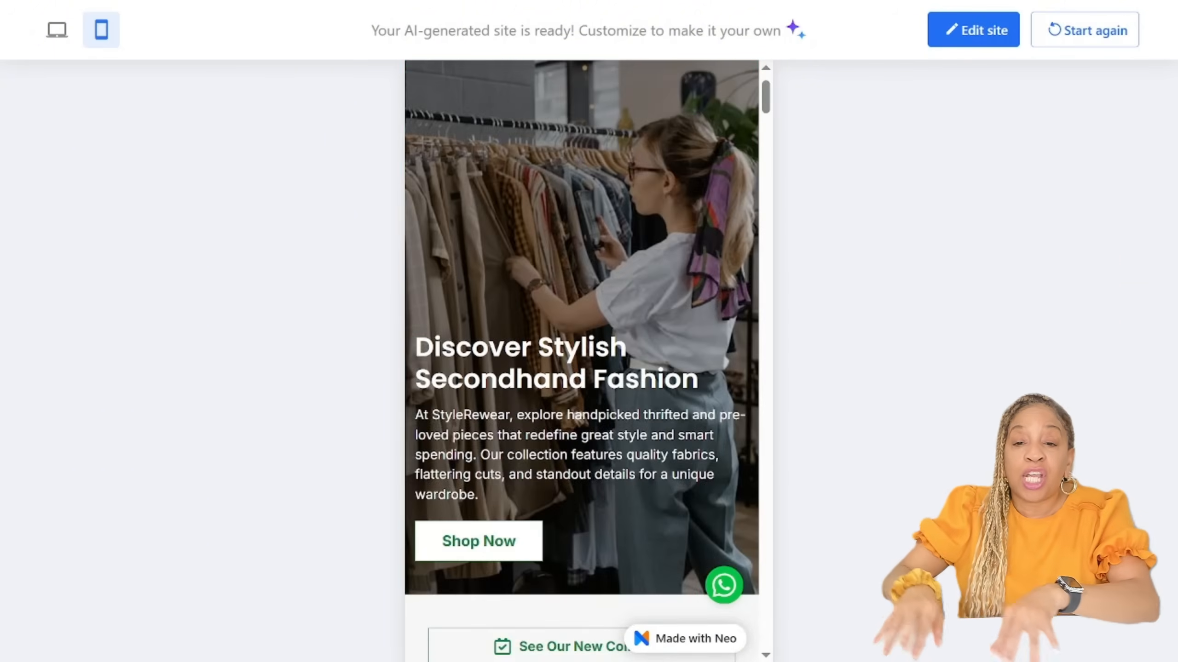
Step: Open the generated site for editing and go through the introductory tour to its end
click(973, 29)
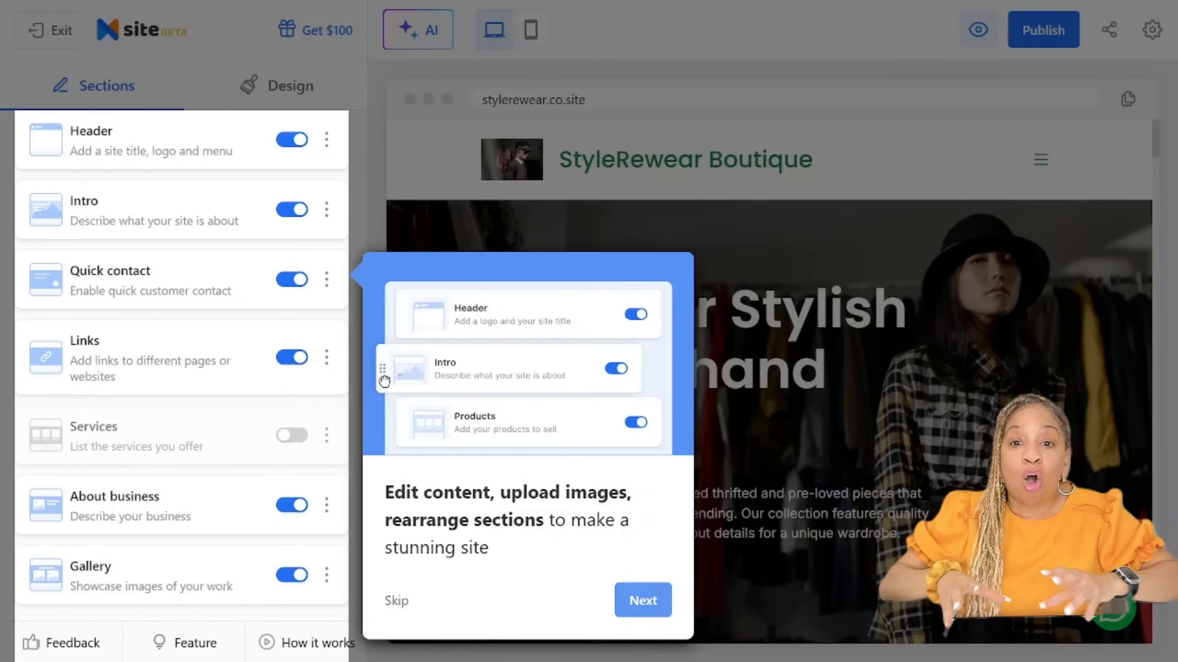
click(642, 600)
click(662, 369)
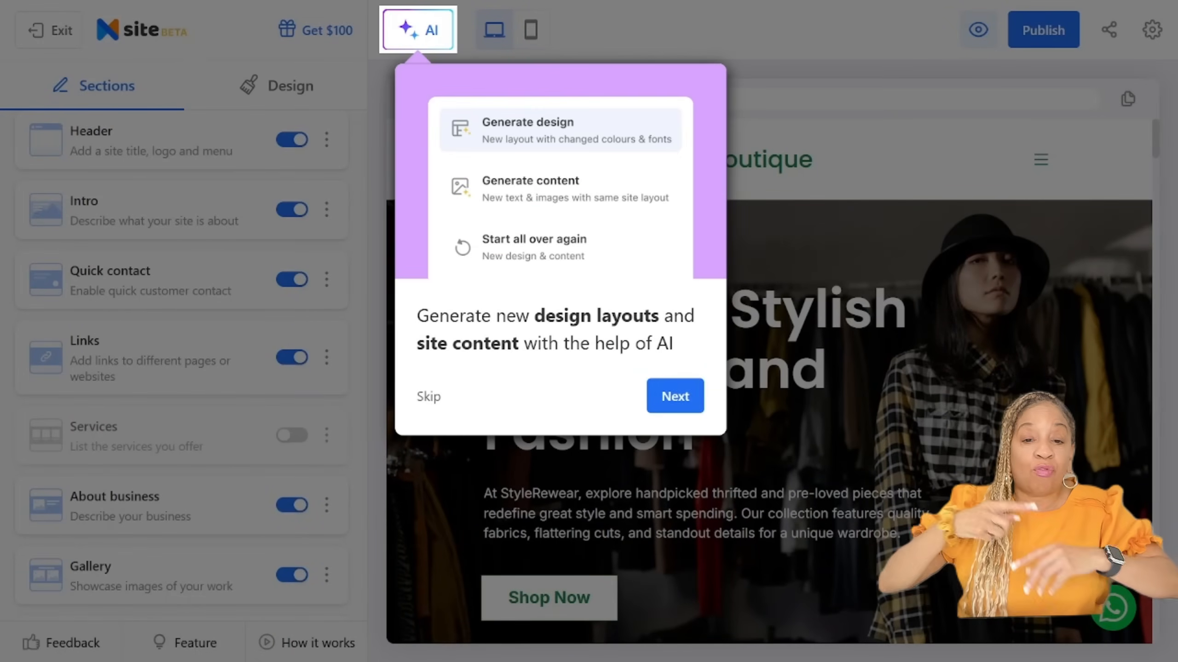
click(675, 396)
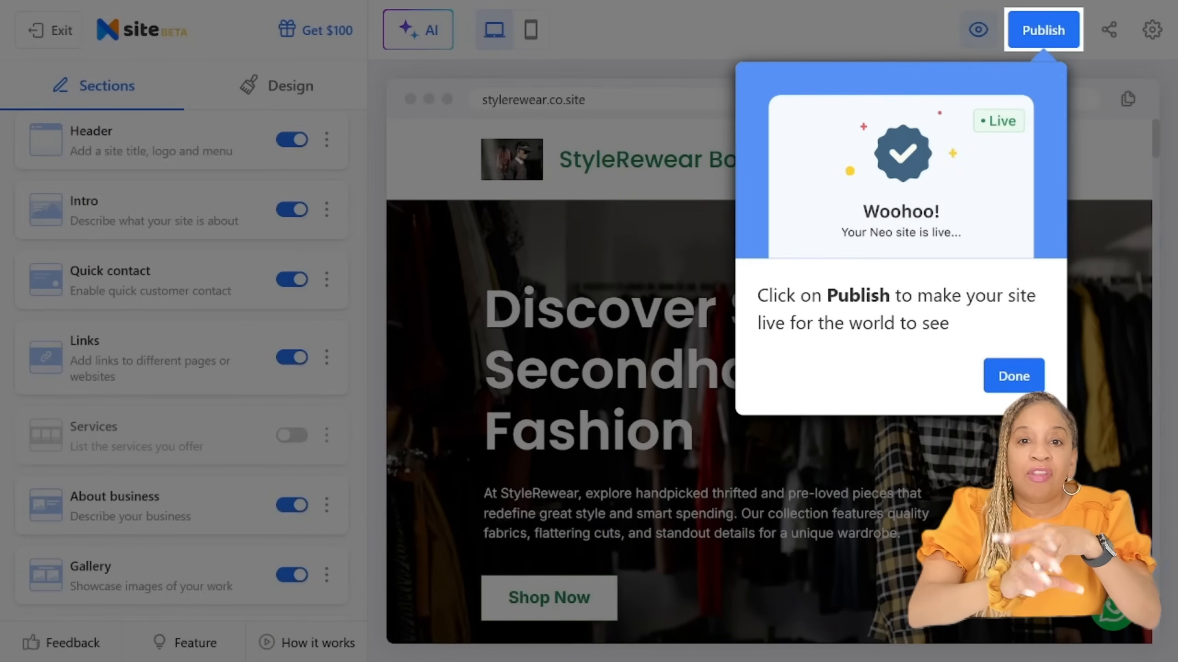
click(1013, 376)
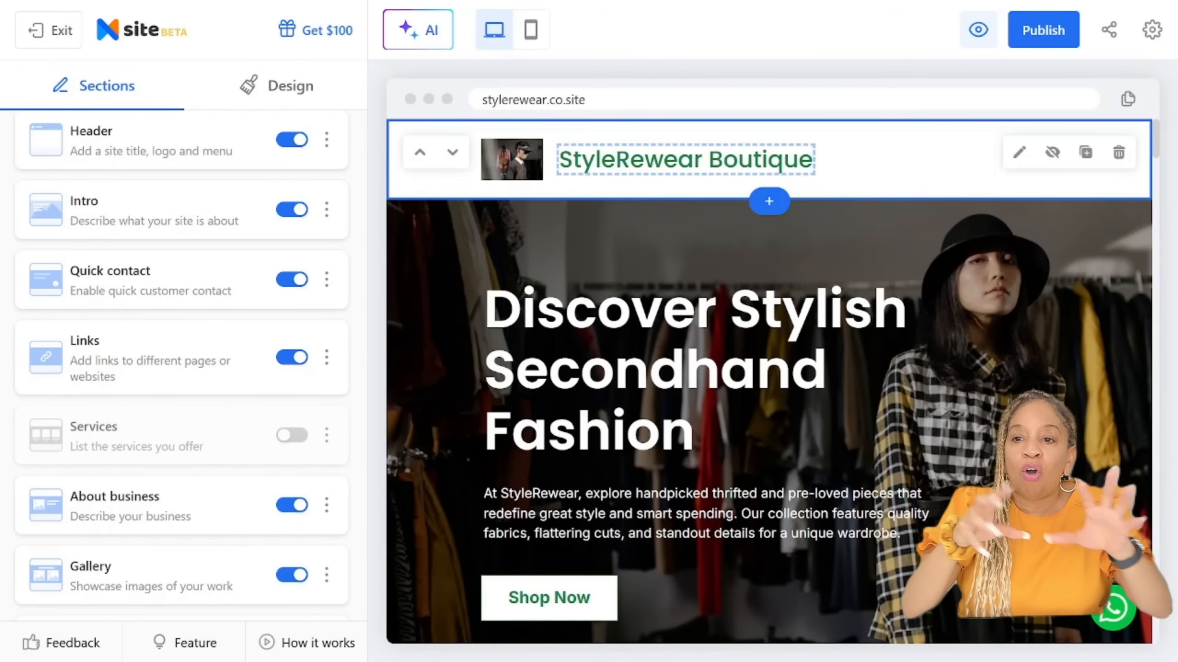
Step: Replace the header's logo image with the round Style Rewear logo and return to the list of sections
double_click(760, 160)
click(762, 312)
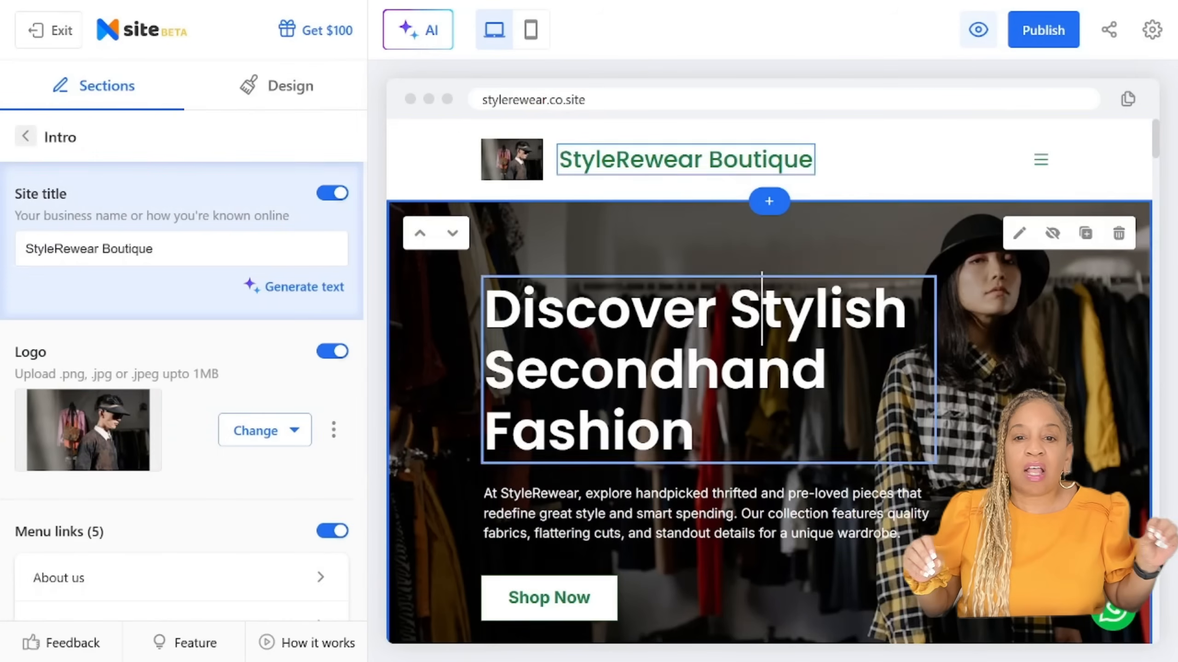
click(512, 159)
click(264, 412)
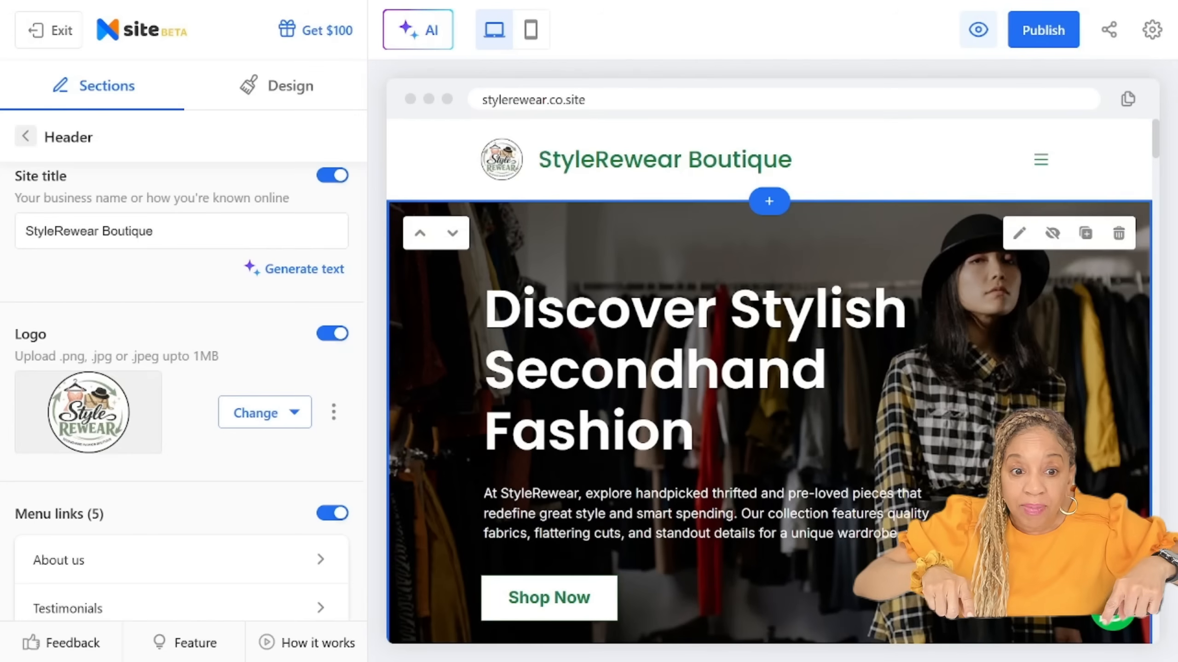
scroll(183, 390, down, 5)
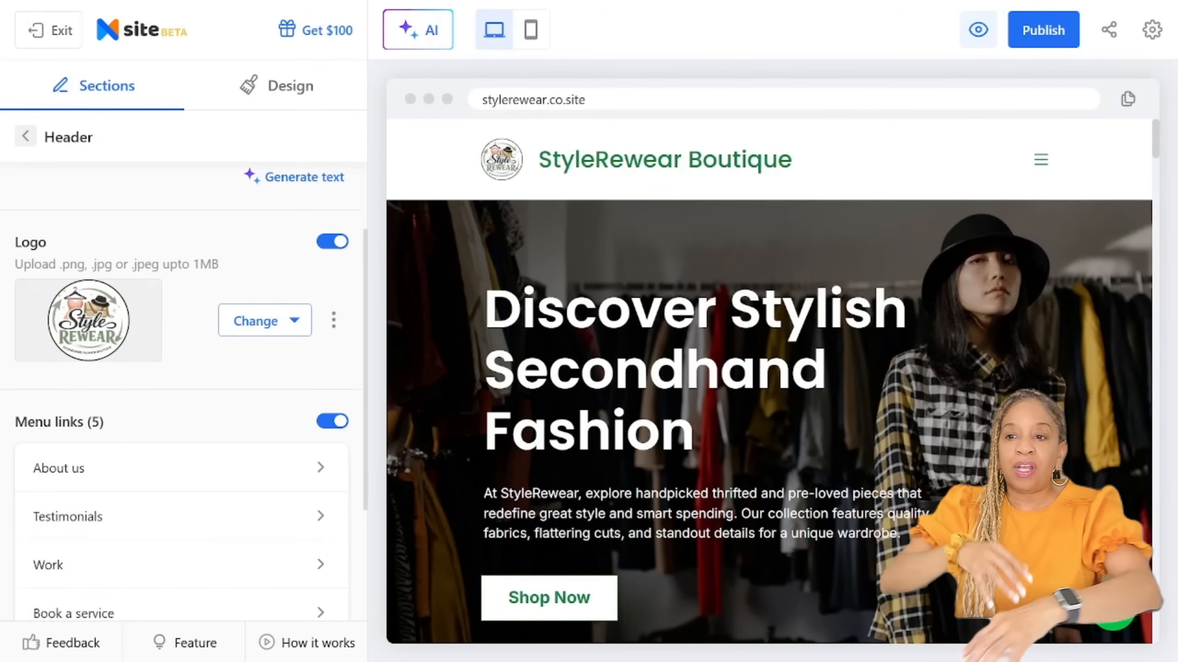
scroll(183, 390, up, 5)
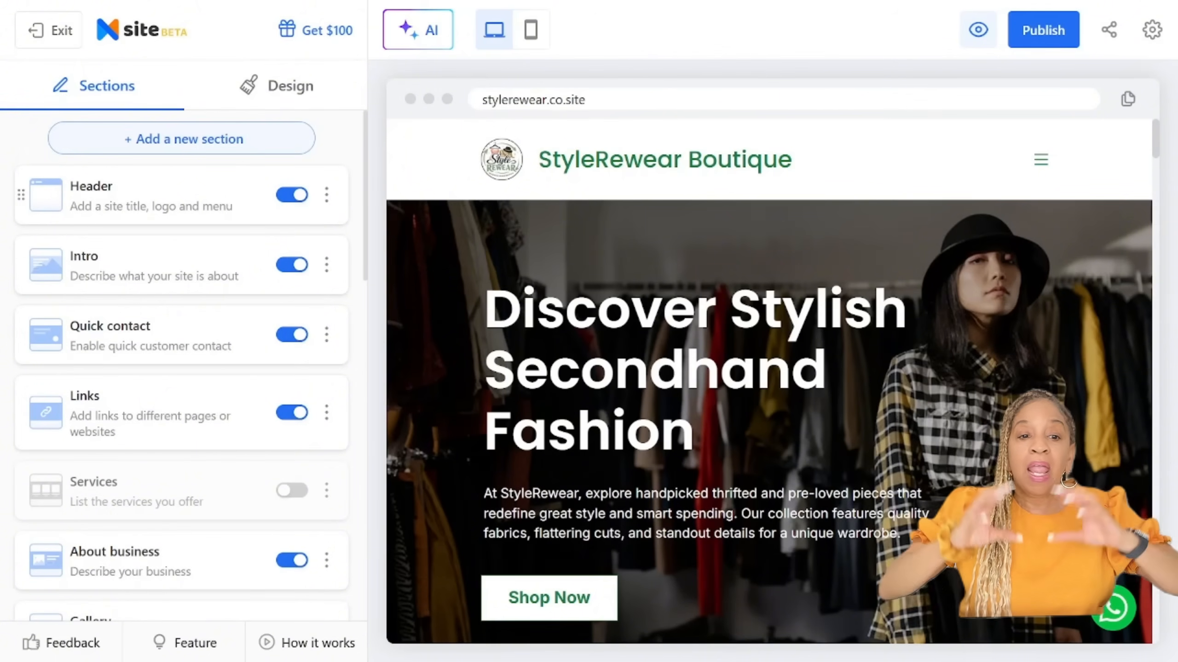
Step: Go through the site's sections and turn off the Map section so the page shows no location map
scroll(184, 371, down, 10)
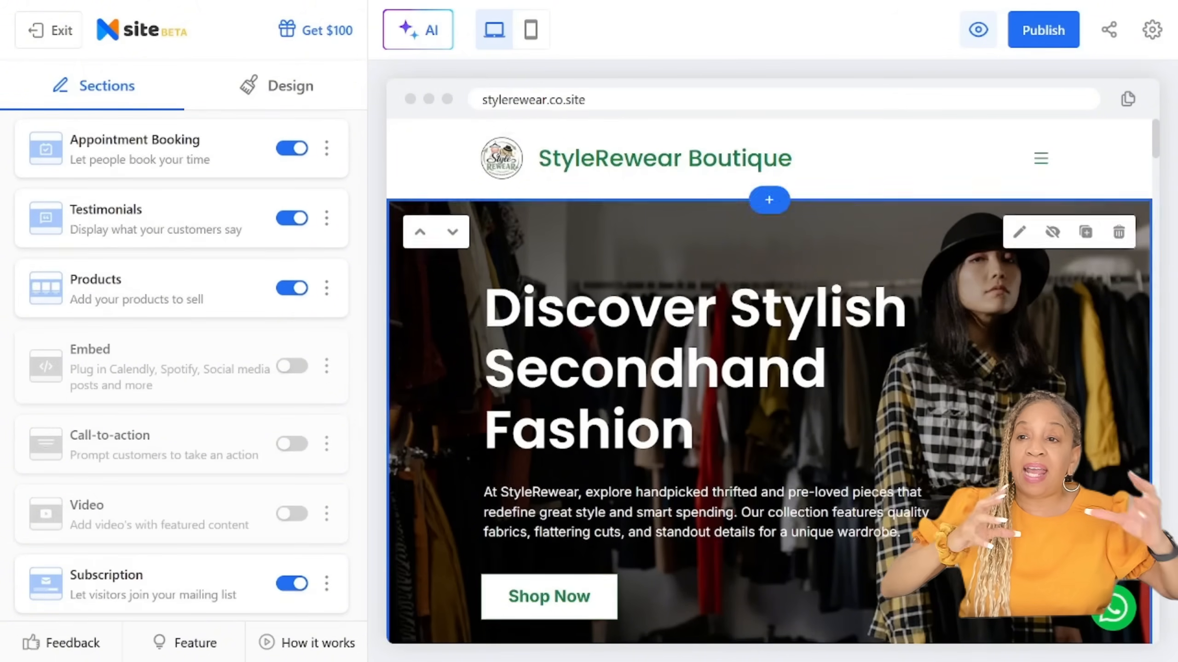
scroll(769, 380, down, 8)
scroll(768, 380, down, 10)
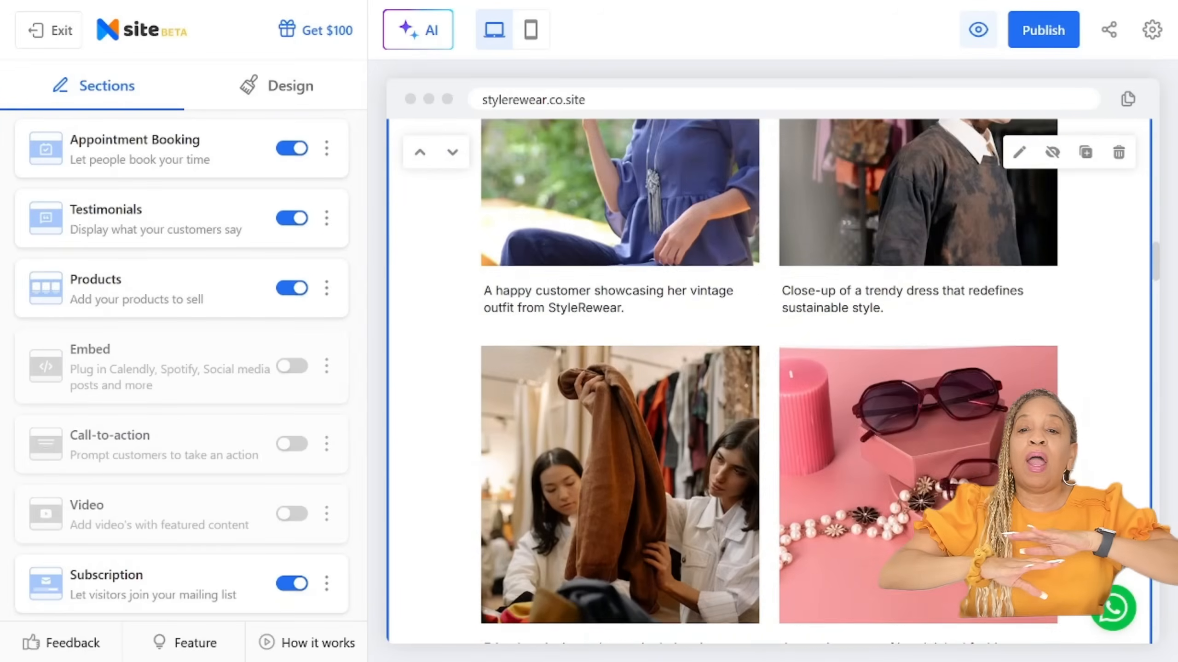
scroll(769, 380, down, 12)
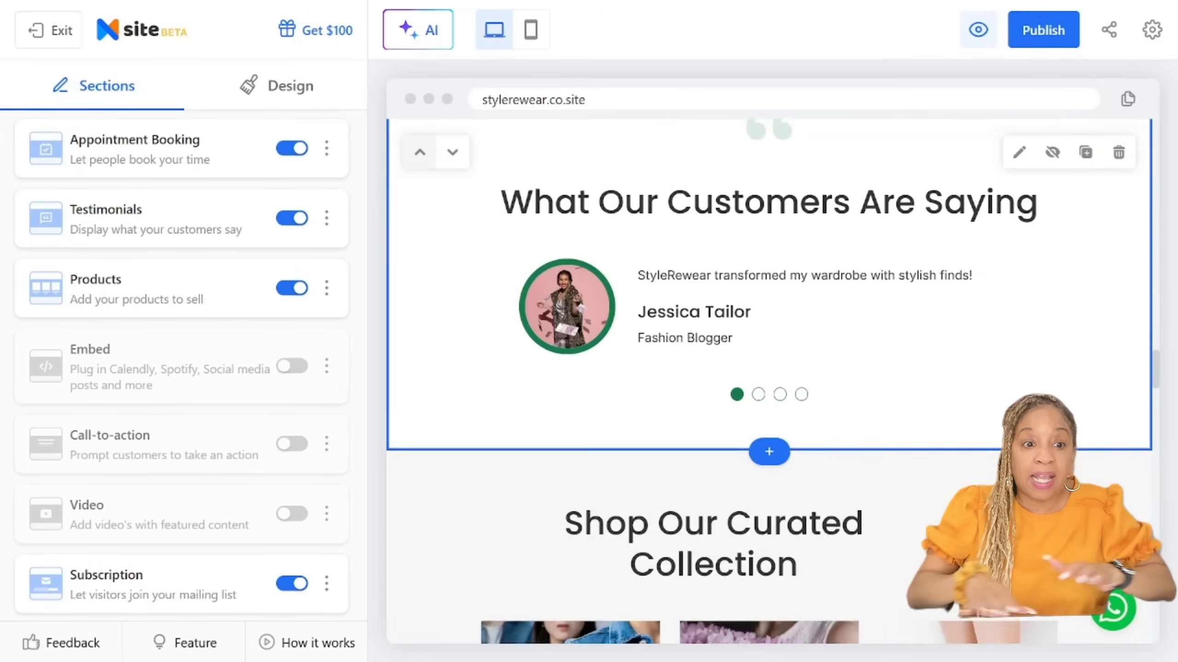
scroll(769, 381, down, 12)
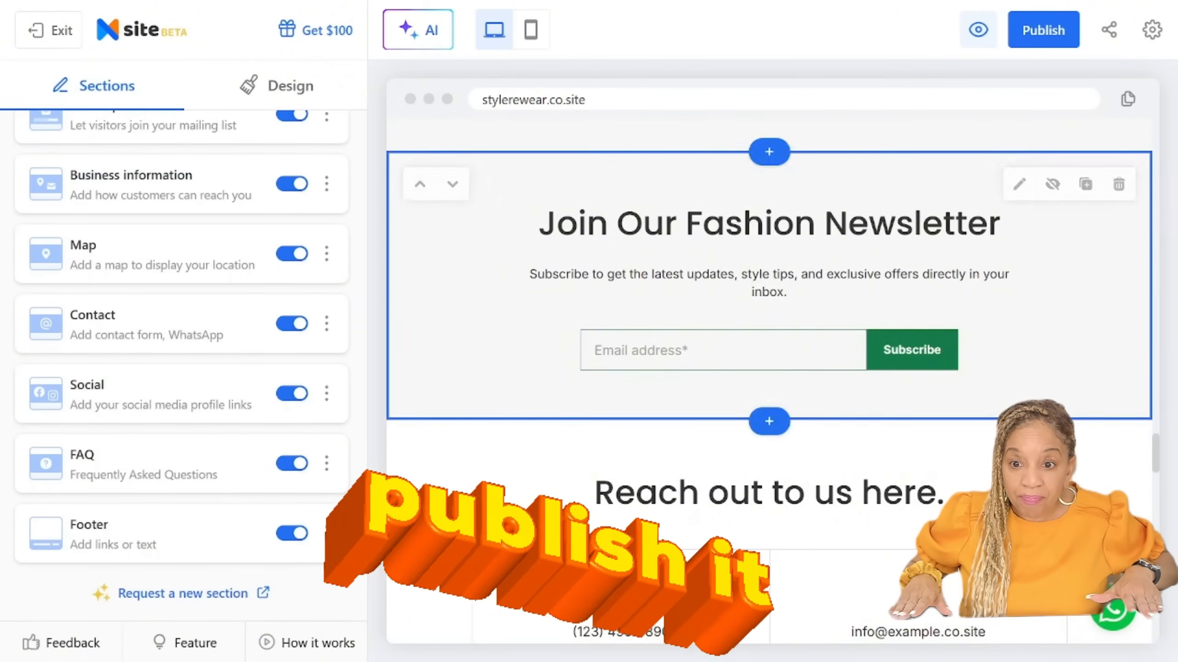
scroll(769, 380, down, 4)
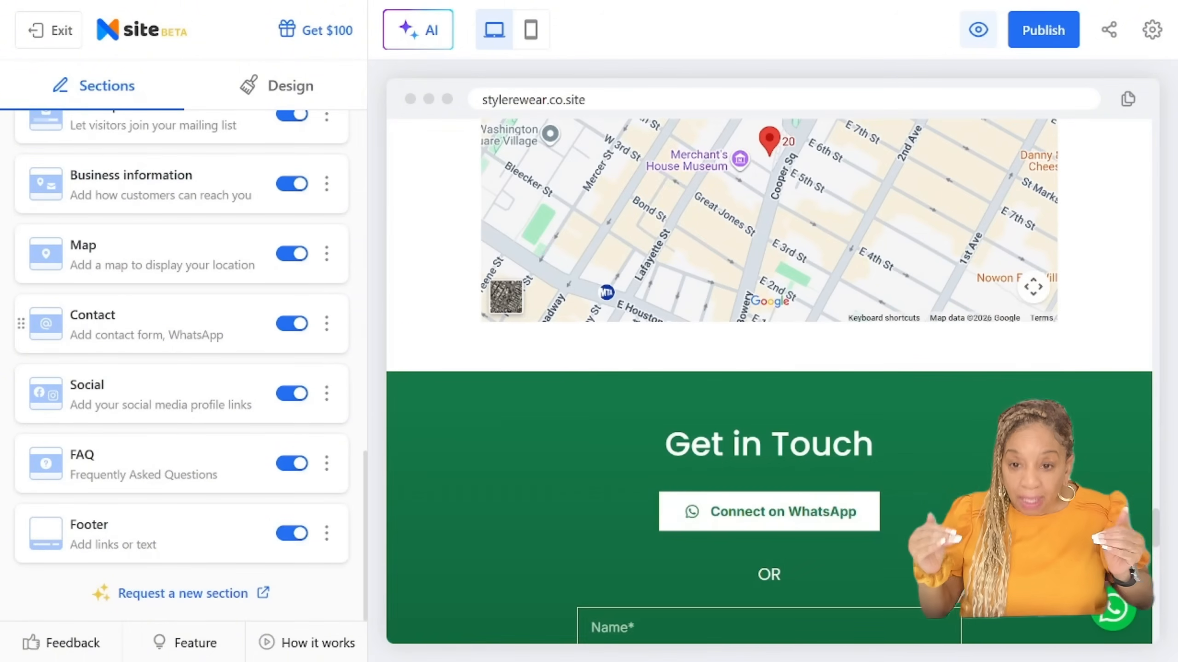
click(292, 253)
scroll(769, 380, down, 10)
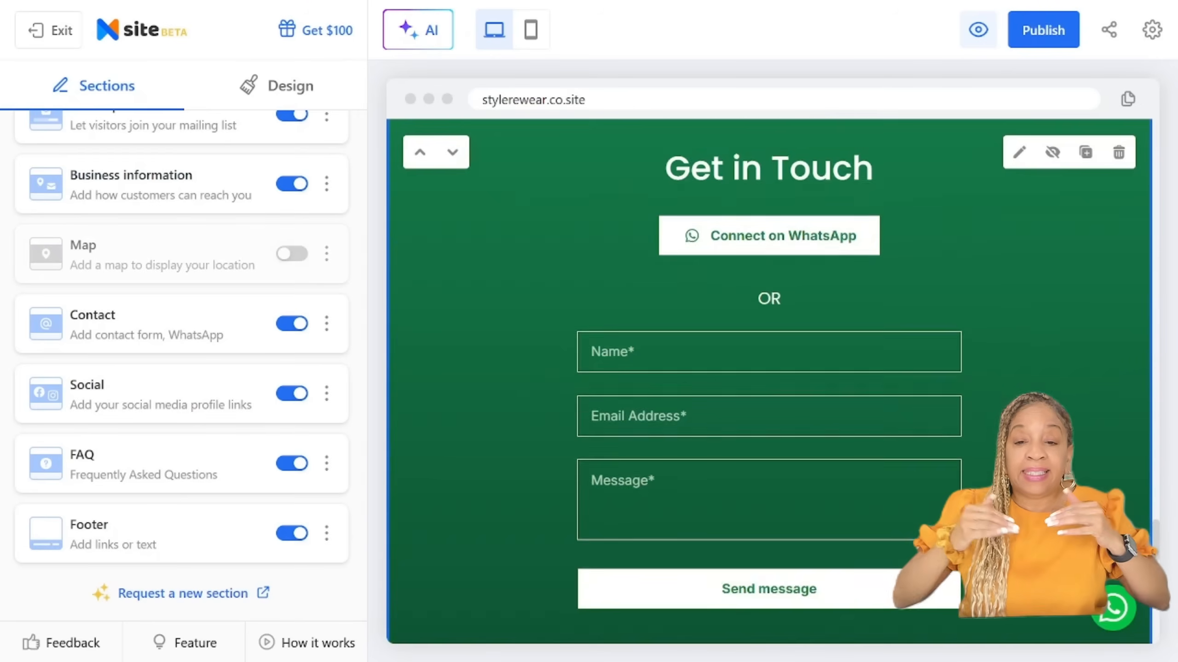
Step: Check the remaining sections of the edited site and publish it at stylerewear.co.site
scroll(180, 367, up, 10)
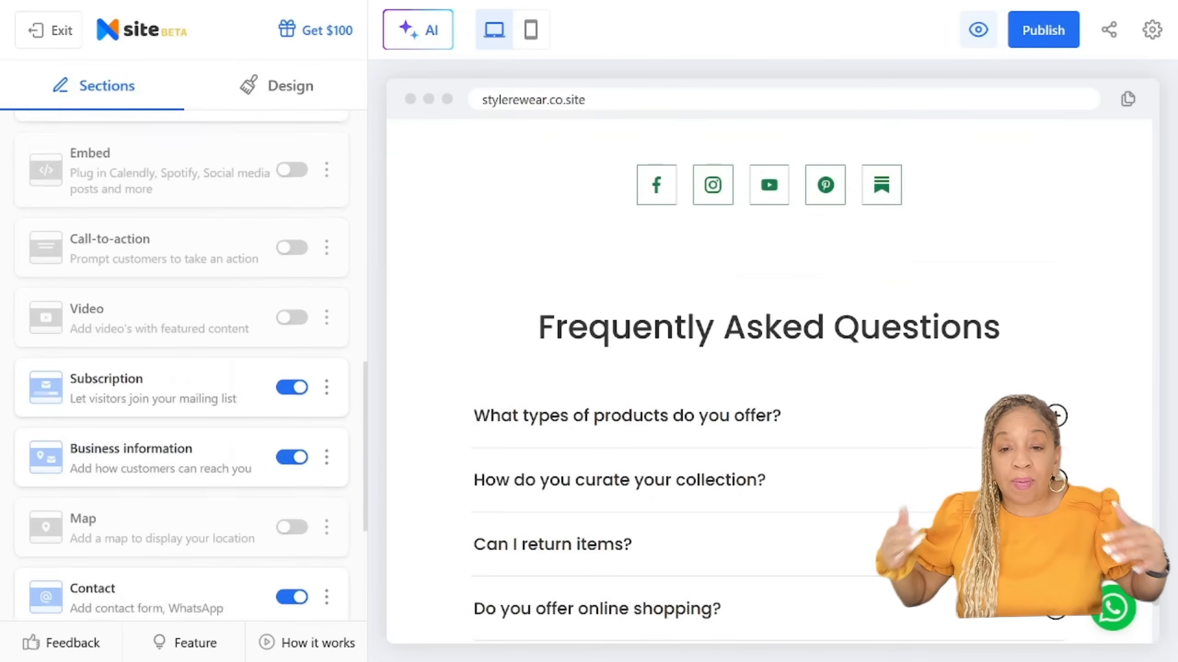
scroll(181, 367, up, 5)
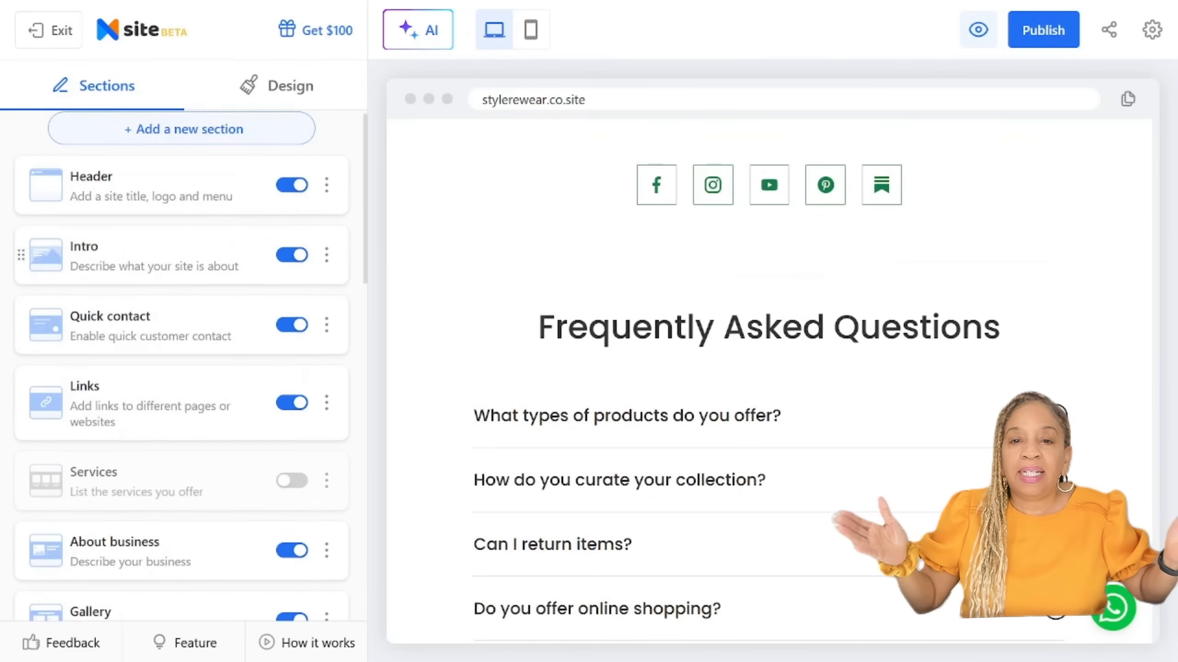
scroll(769, 381, up, 10)
scroll(769, 380, up, 10)
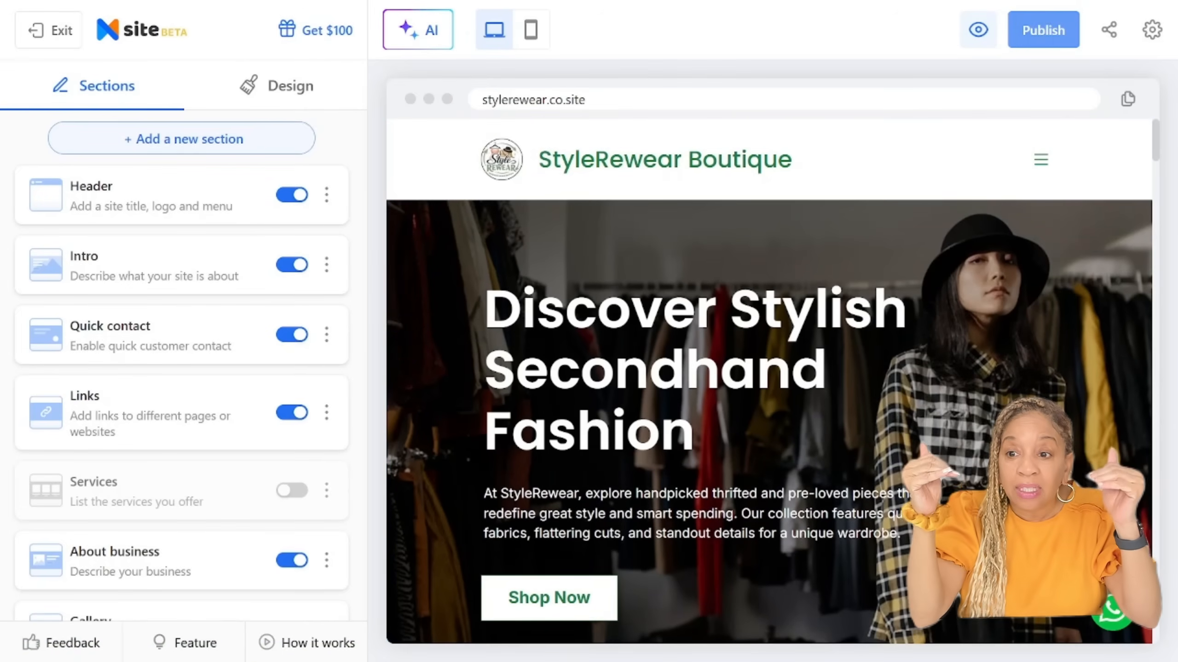
click(1044, 31)
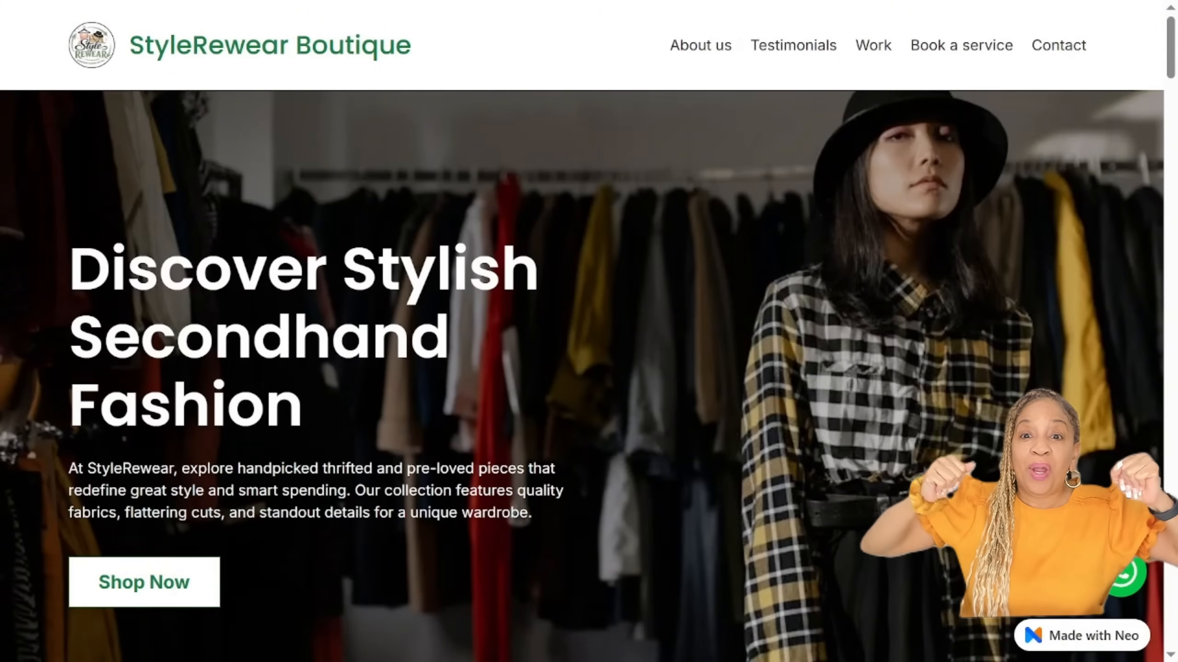
Step: Look through the published StyleRewear Boutique site from its opening banner to the contact sections
scroll(589, 331, down, 15)
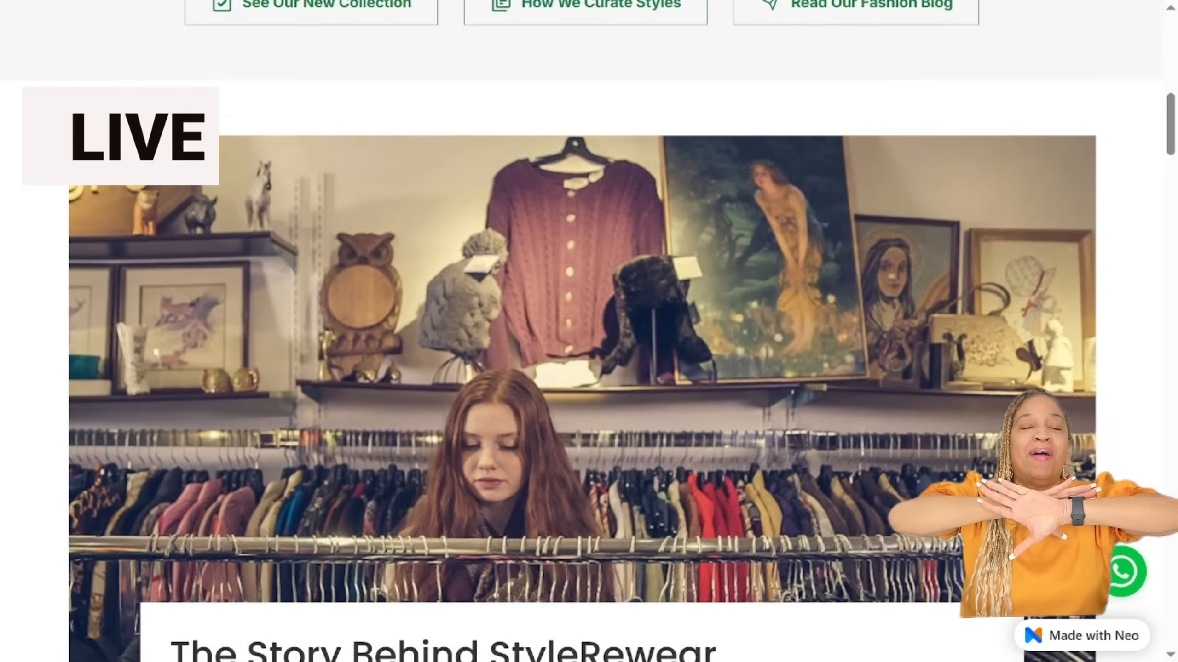
scroll(589, 331, down, 15)
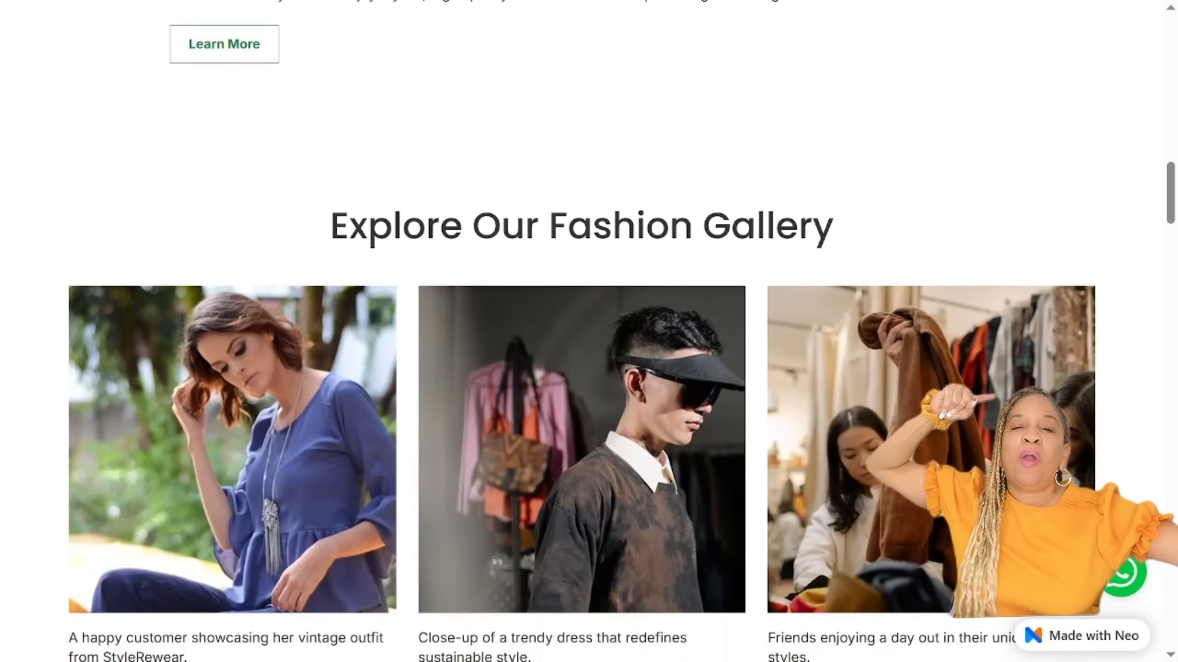
scroll(588, 331, down, 15)
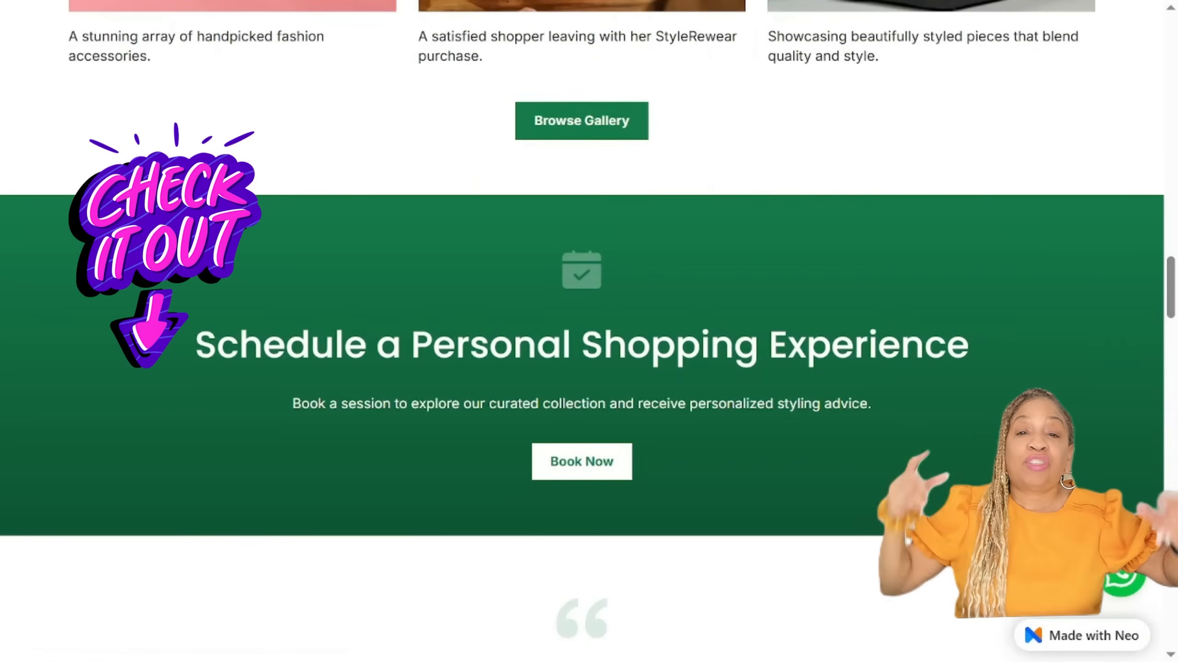
scroll(589, 332, down, 15)
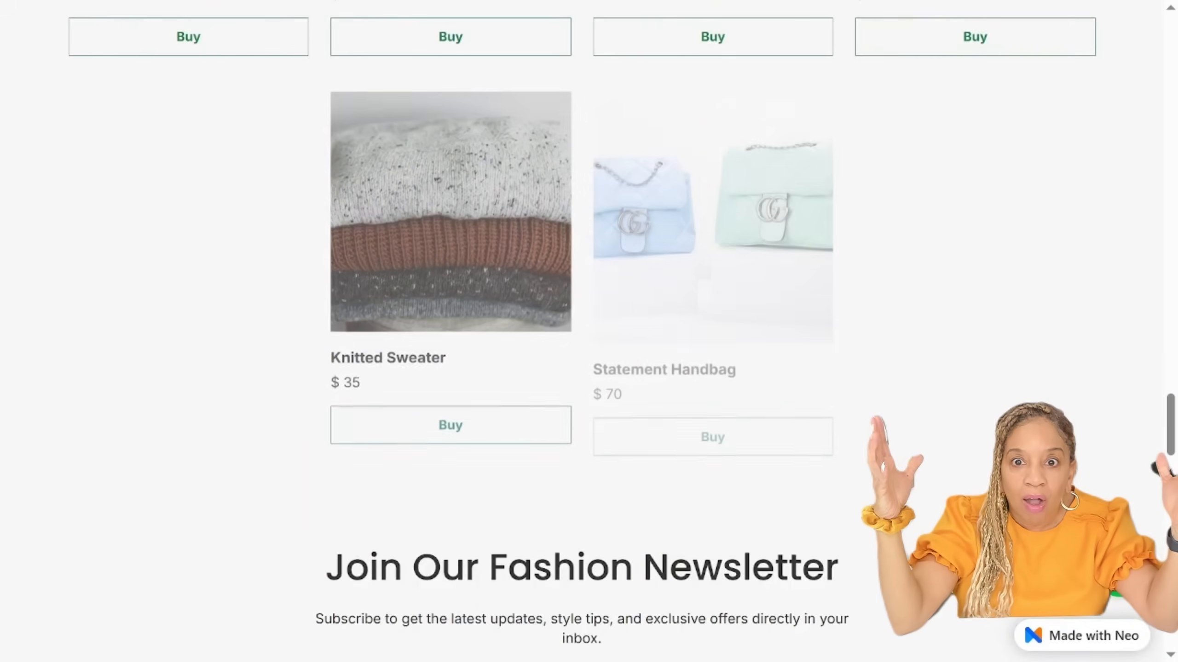
scroll(589, 331, down, 10)
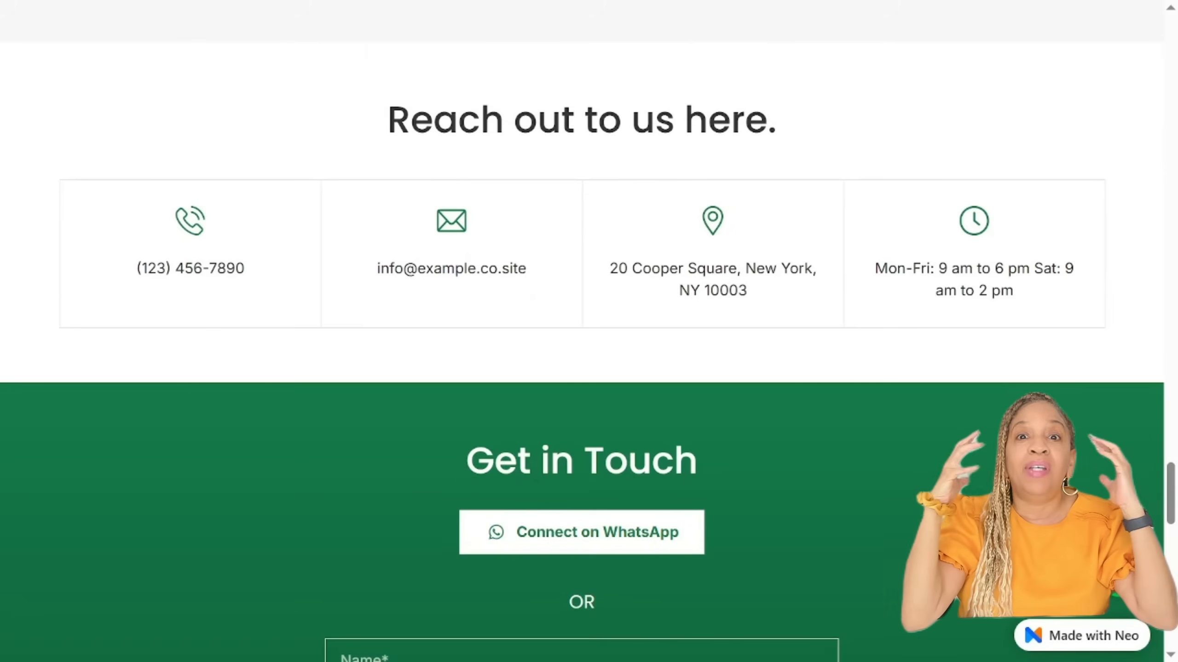